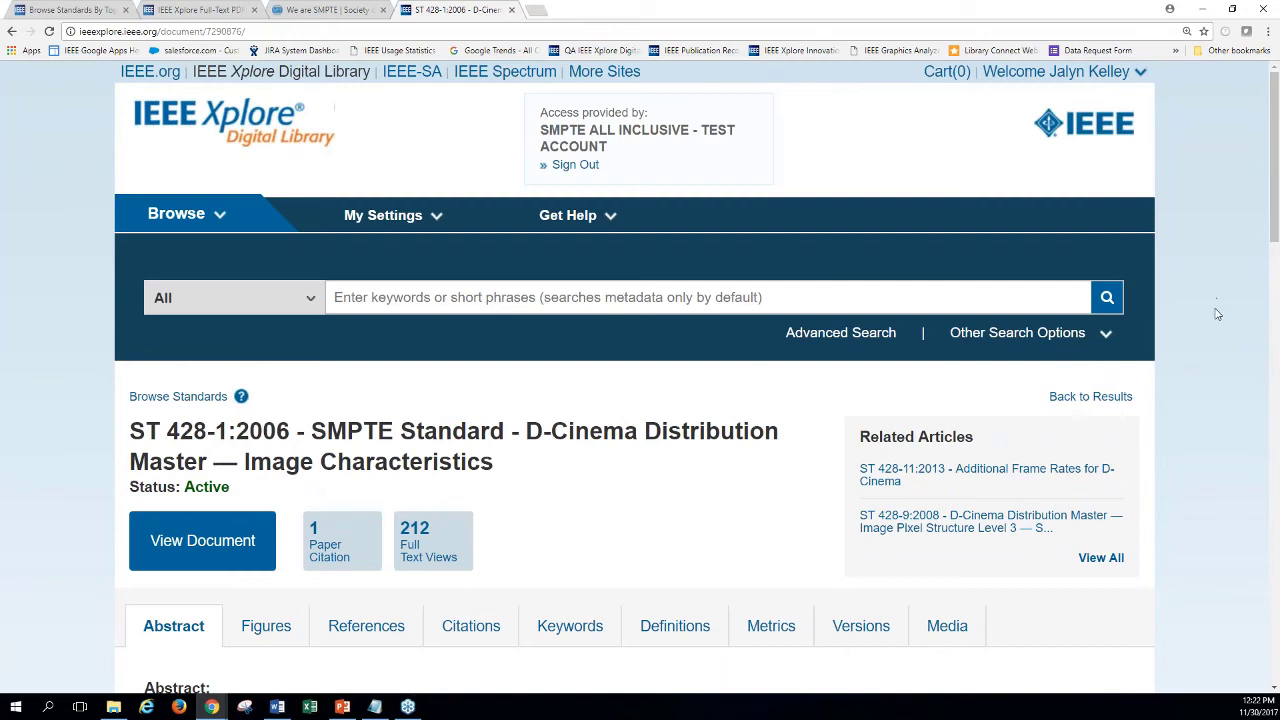
Step: Open the account preferences from the home page and restrict the search publisher to SMPTE Content
key("F5")
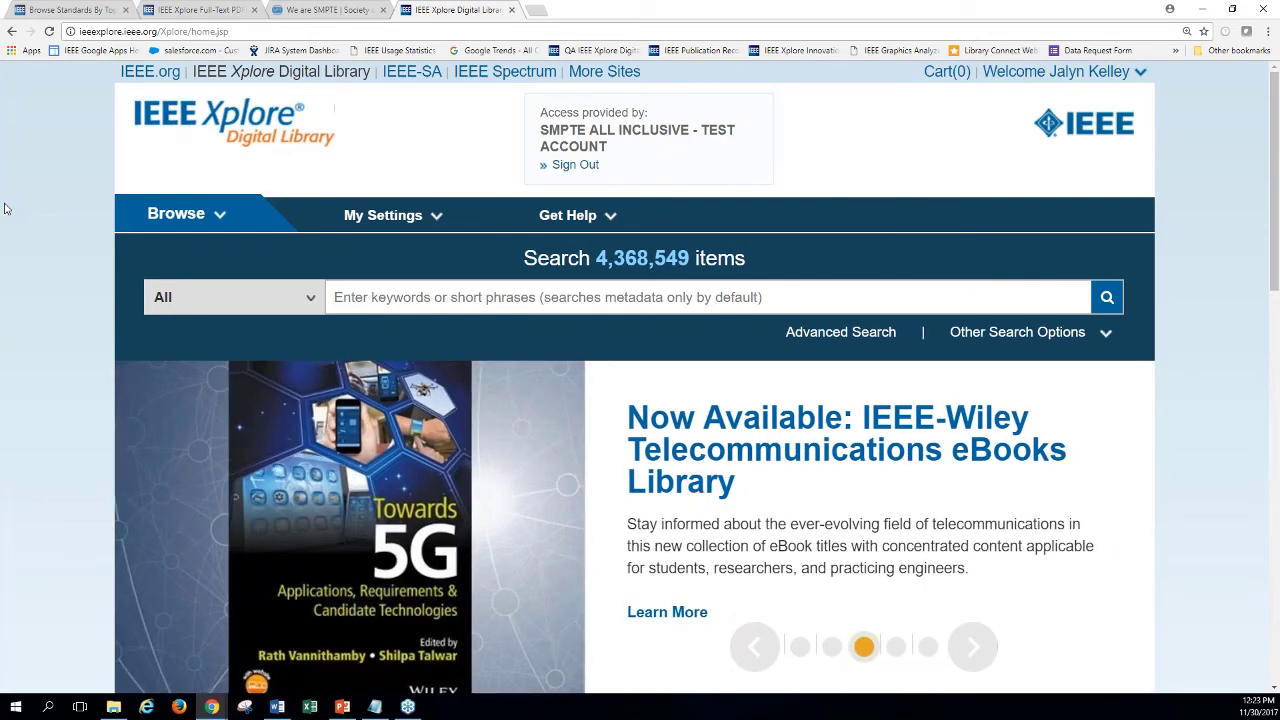
mouse_move(1040, 71)
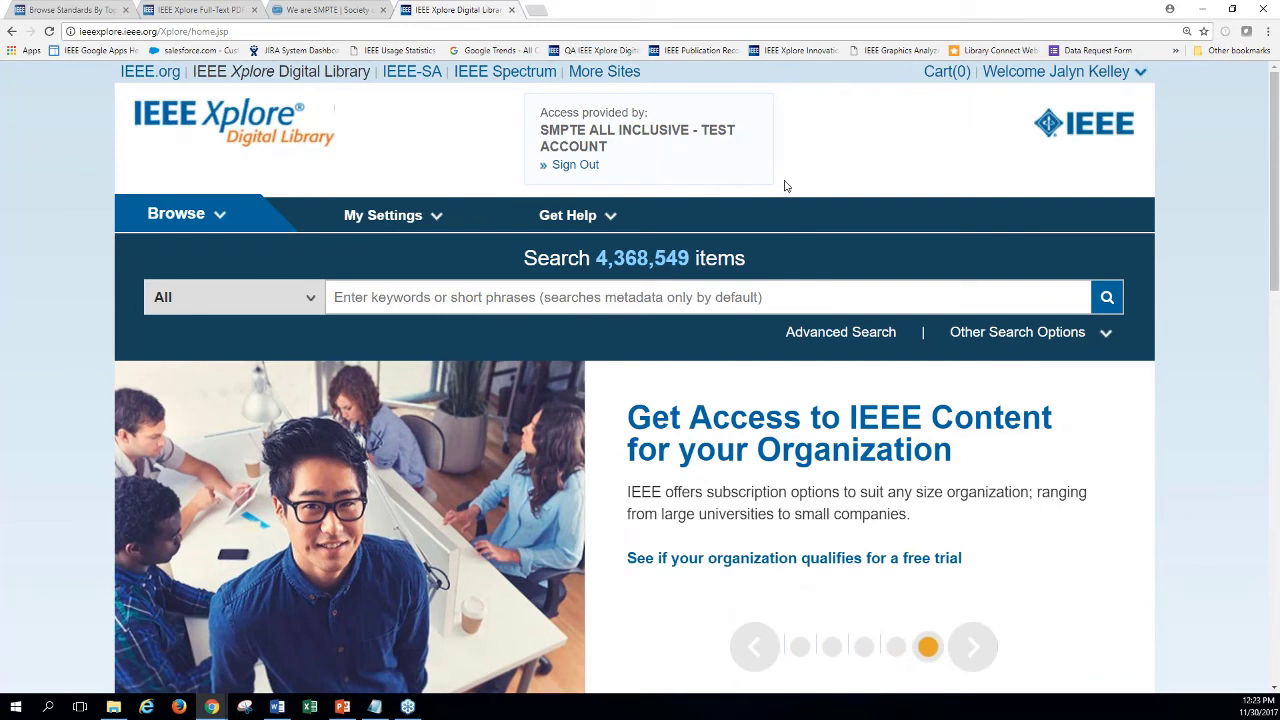
mouse_move(429, 235)
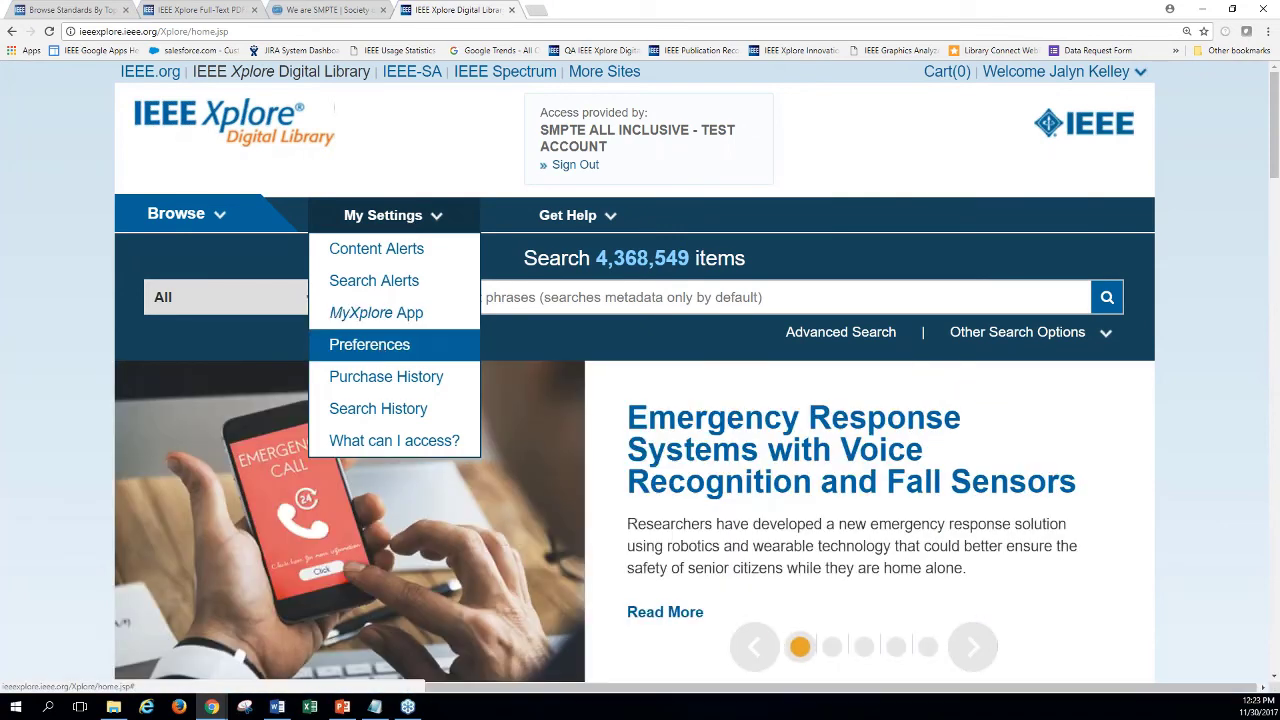
left_click(369, 344)
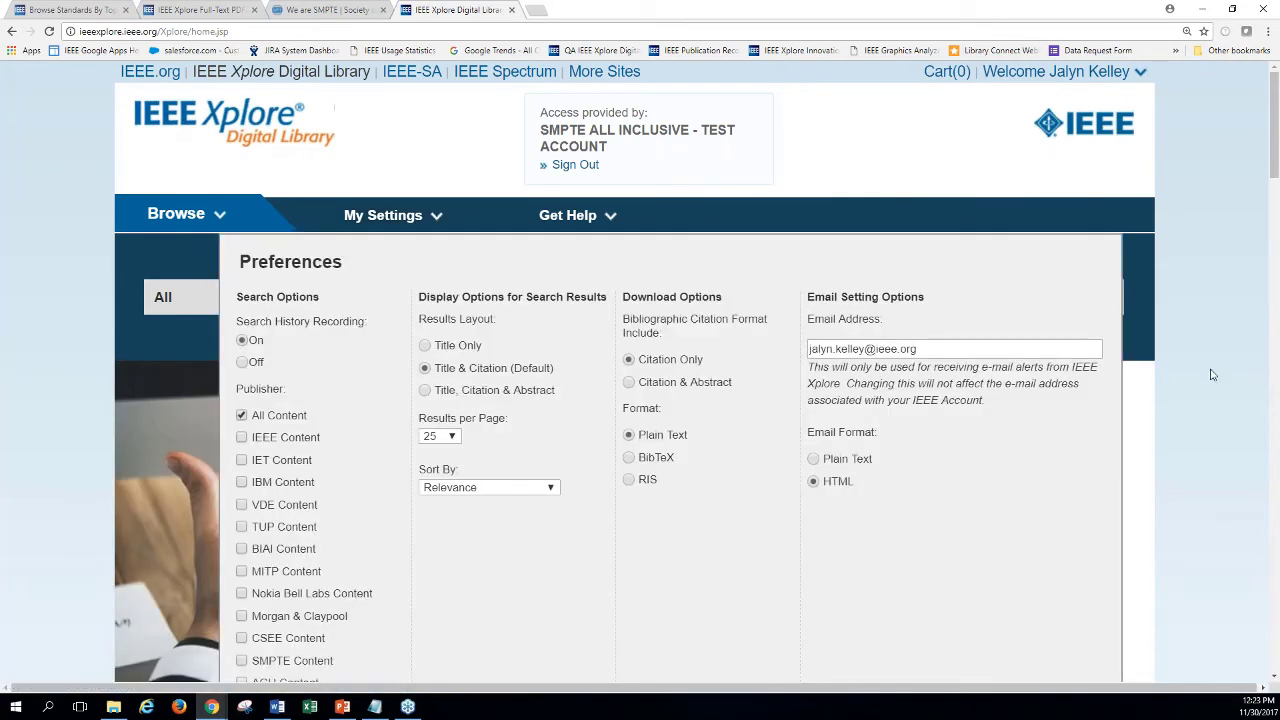
scroll(1211, 374, "down", 2)
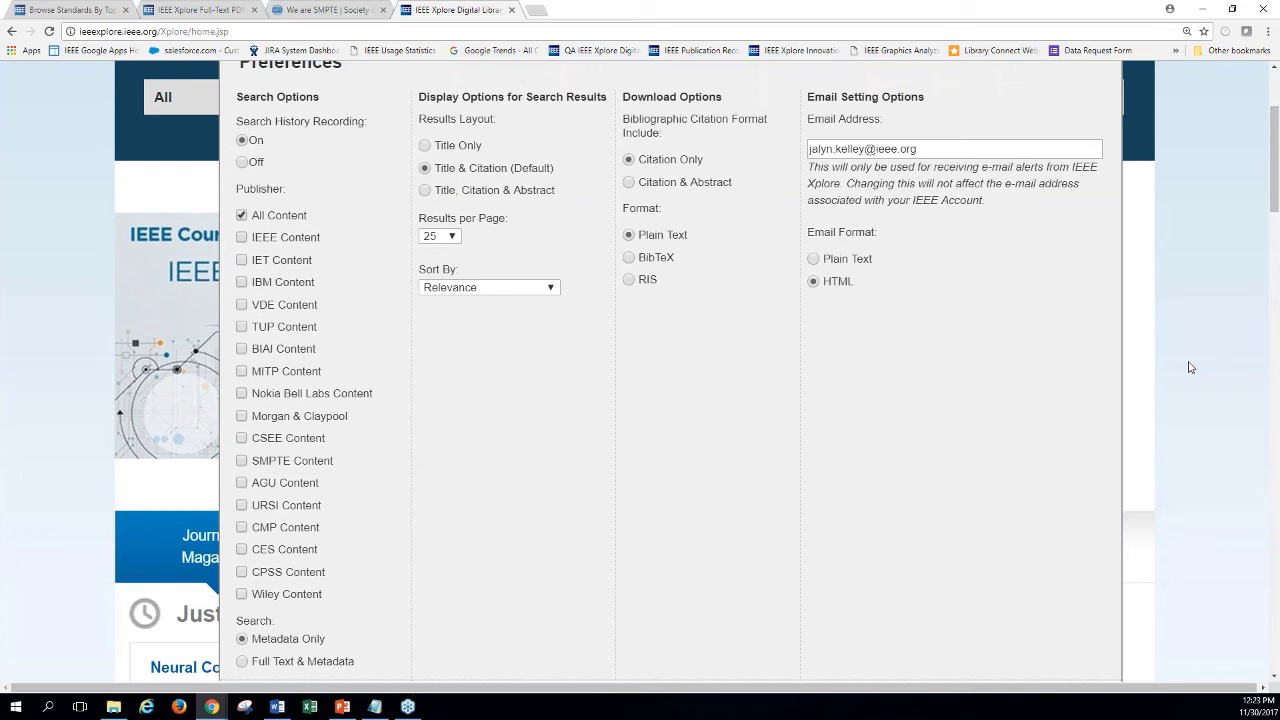
left_click(242, 464)
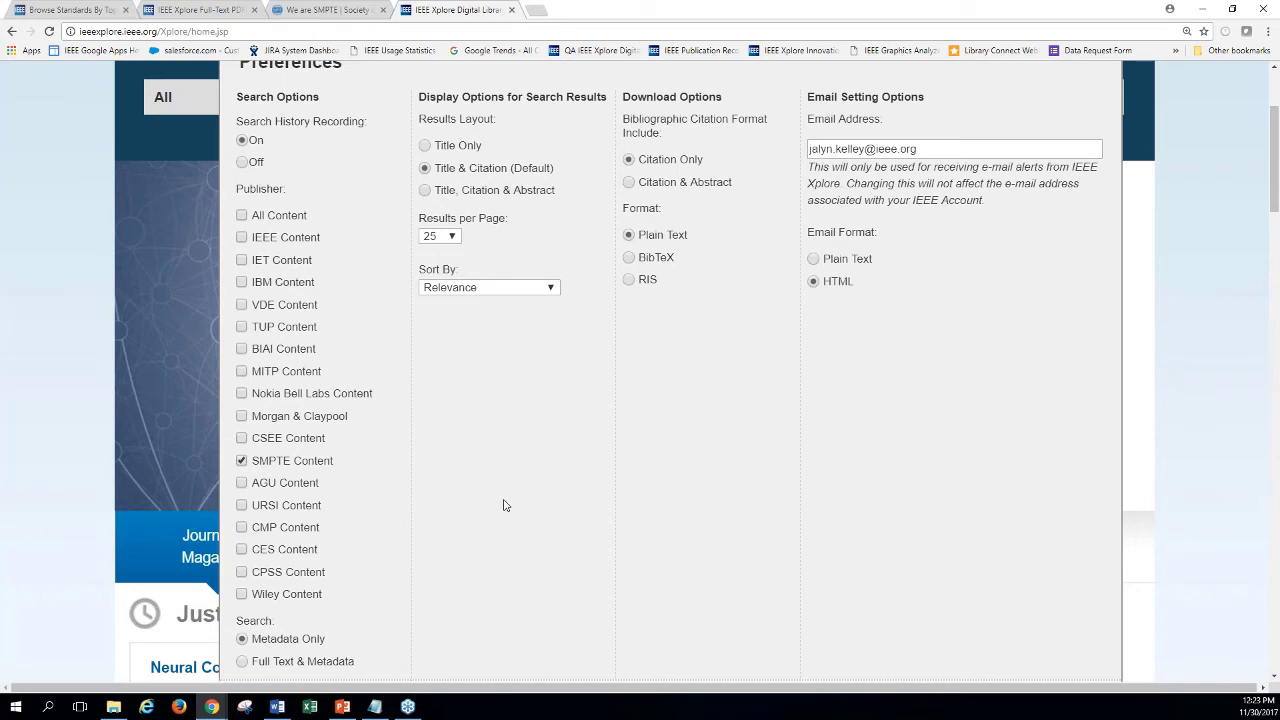
scroll(505, 505, "down", 2)
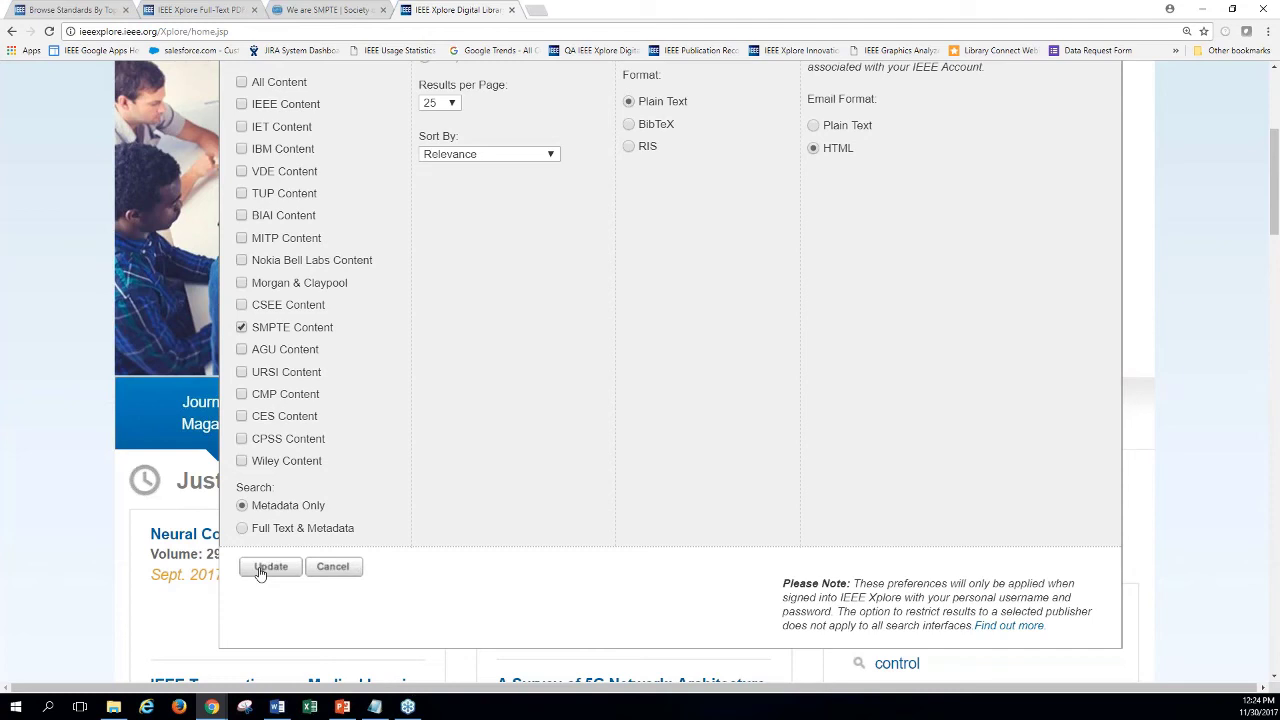
Step: Examine the Metadata Only and Full Text & Metadata search scope options in the preferences
left_click_drag(337, 516, 250, 506)
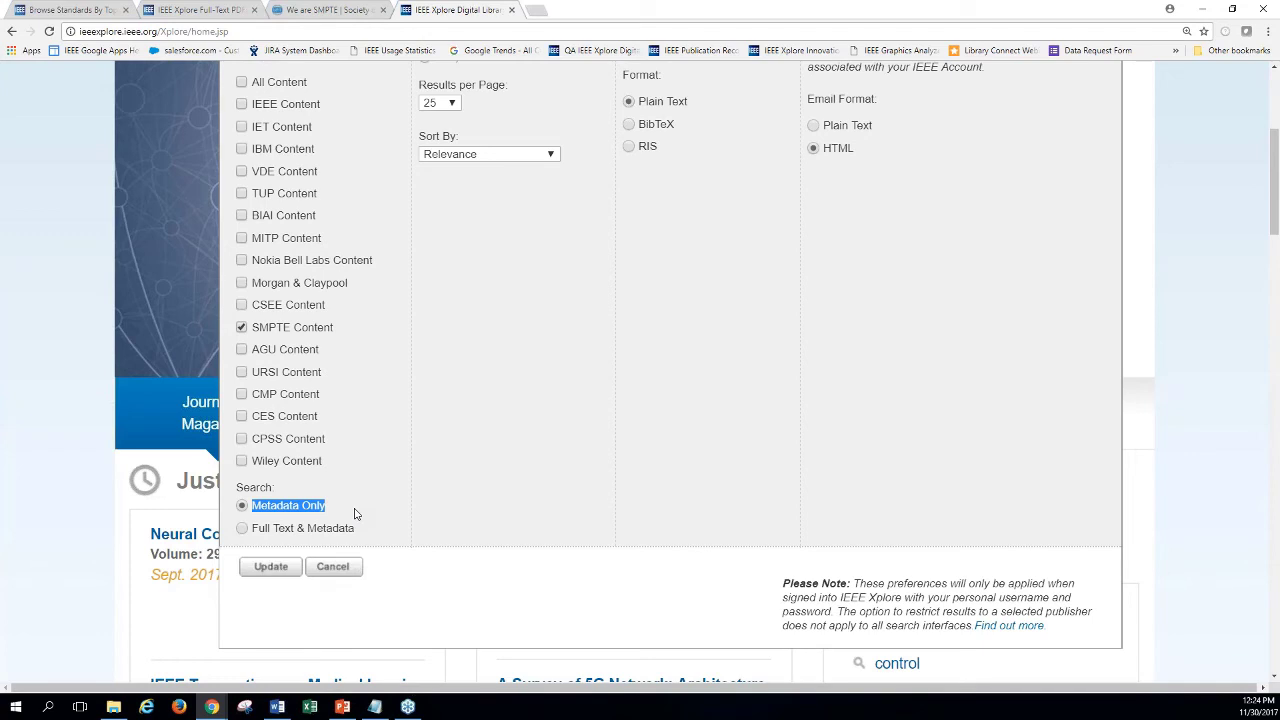
left_click(352, 514)
left_click(307, 533)
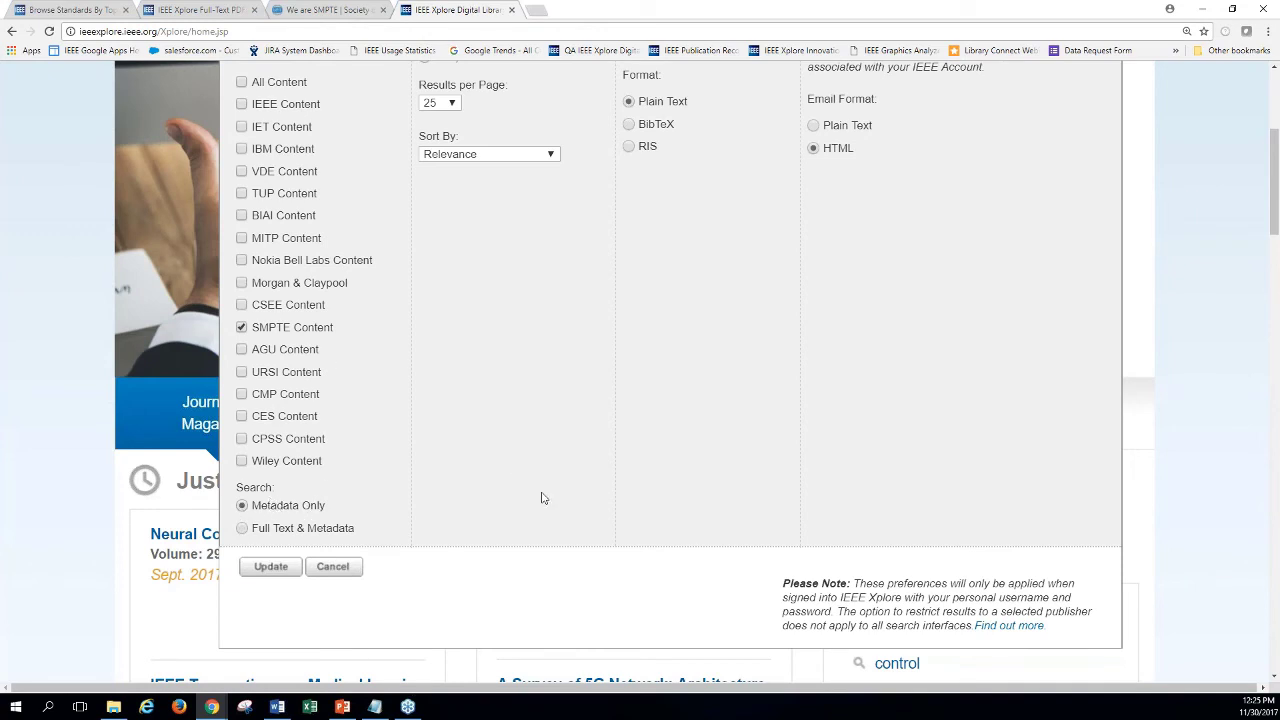
Step: Choose Newest First as the sort order for search results, and cancel the preference changes
scroll(543, 498, "up", 2)
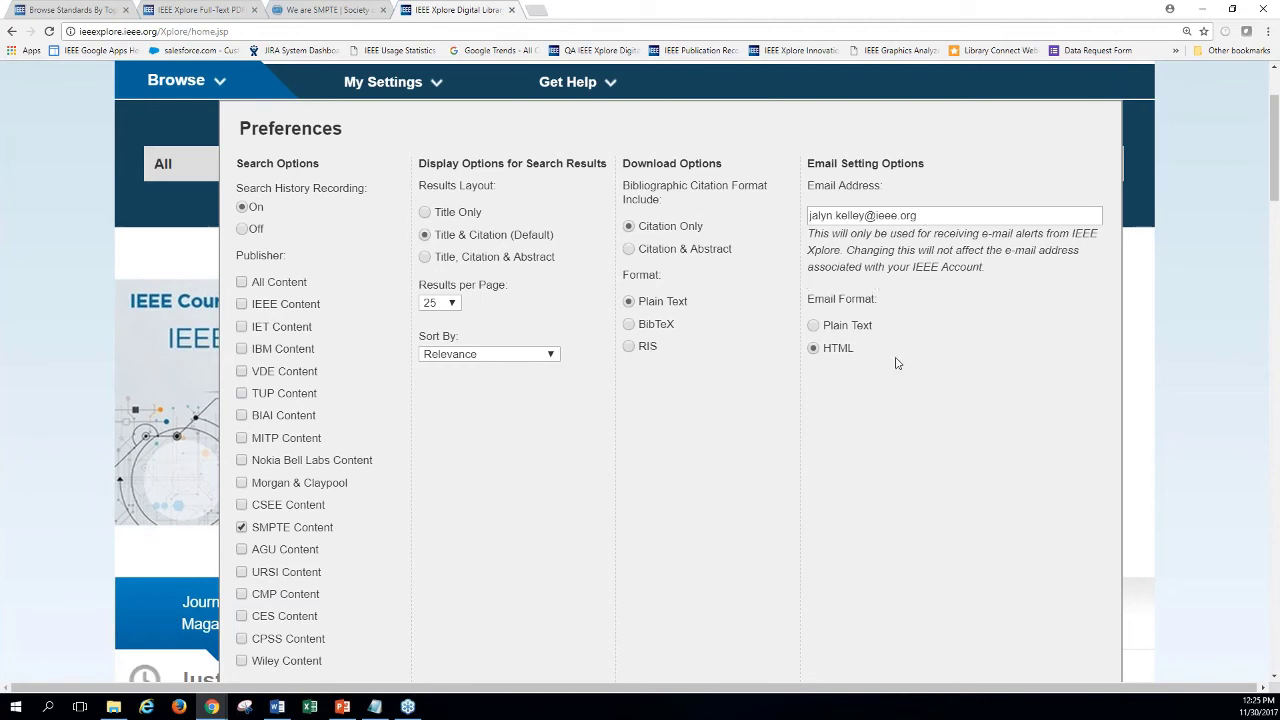
left_click(549, 358)
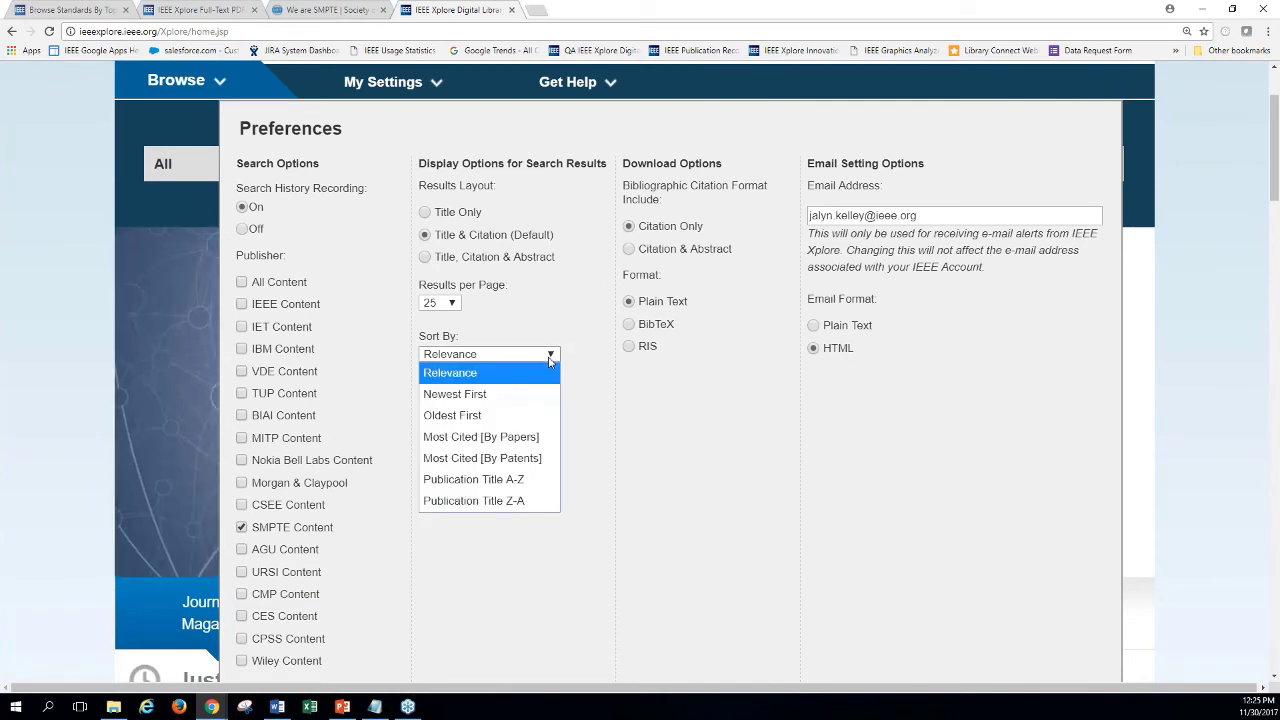
left_click(516, 395)
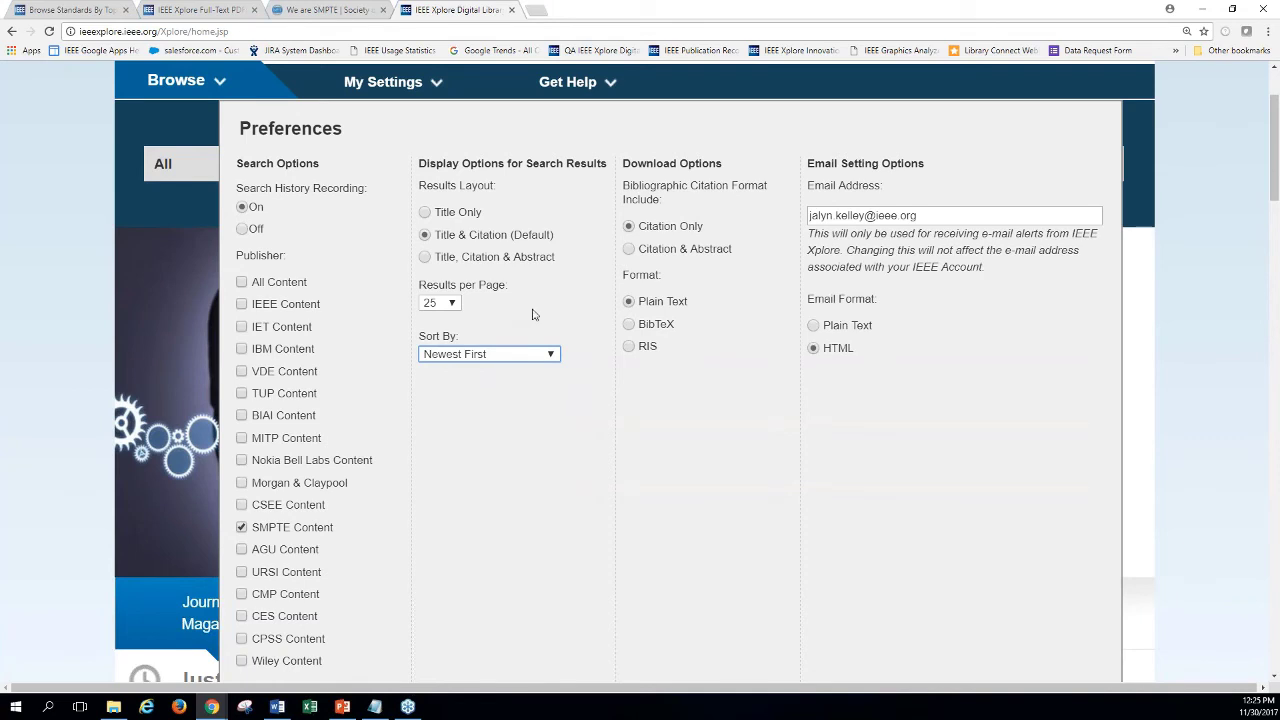
scroll(725, 442, "down", 2)
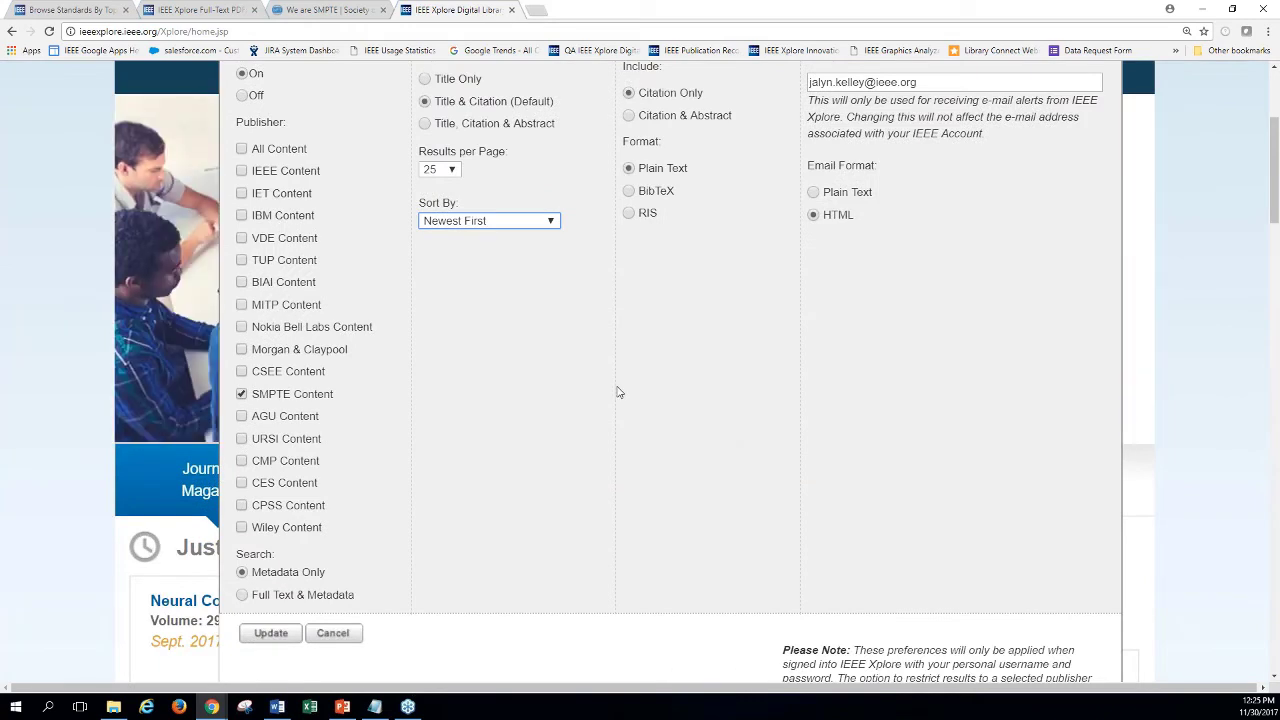
scroll(618, 392, "down", 1)
left_click(342, 575)
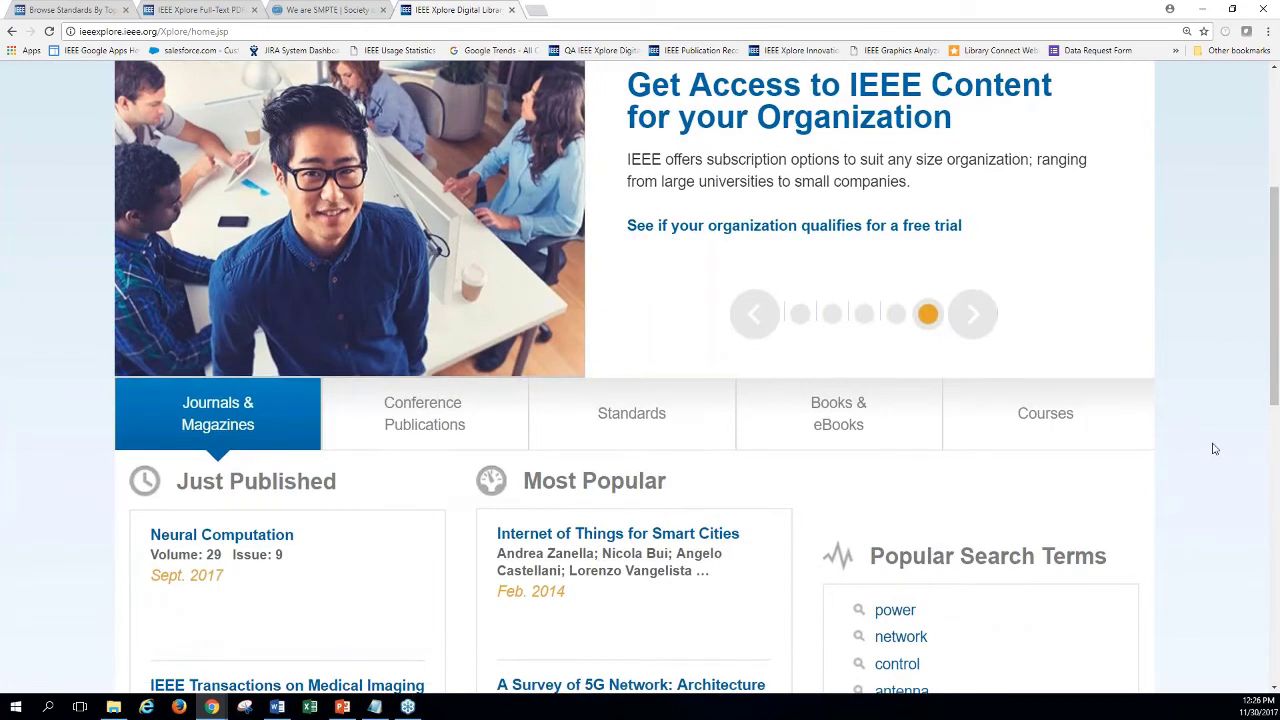
Step: Open the Content Alerts settings and look through the Journals & Magazines list
scroll(1214, 449, "up", 4)
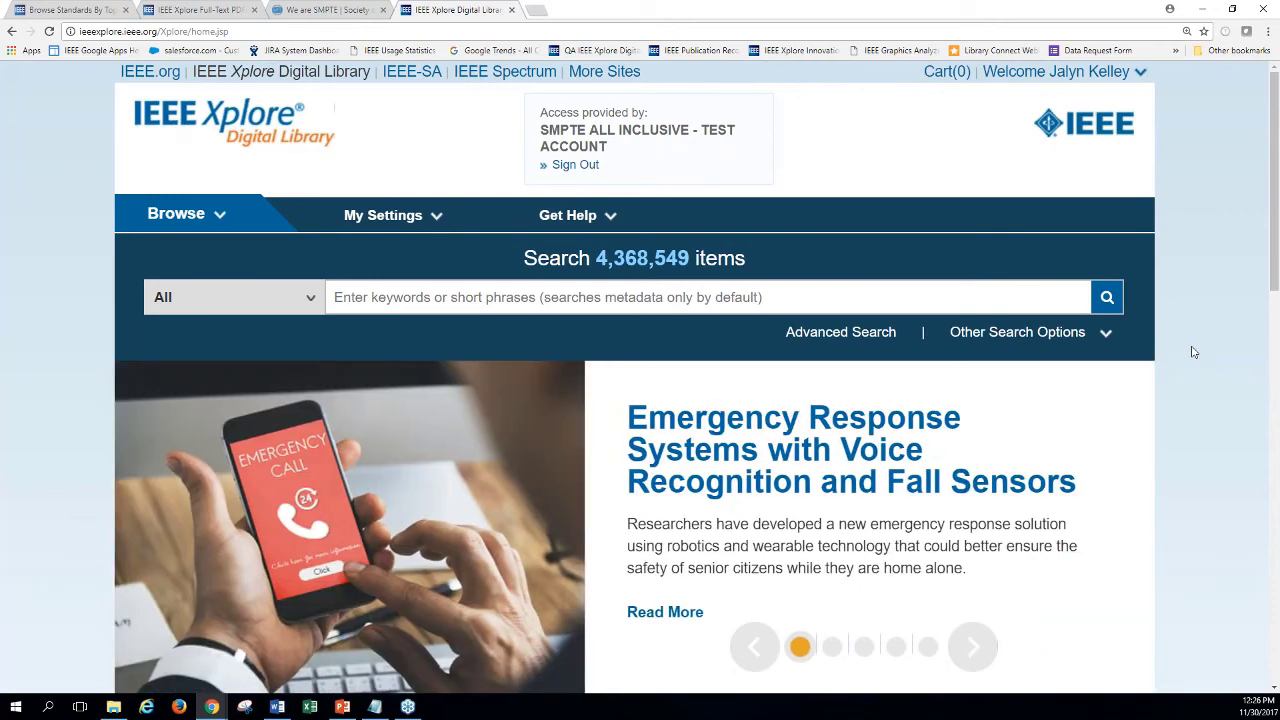
mouse_move(409, 214)
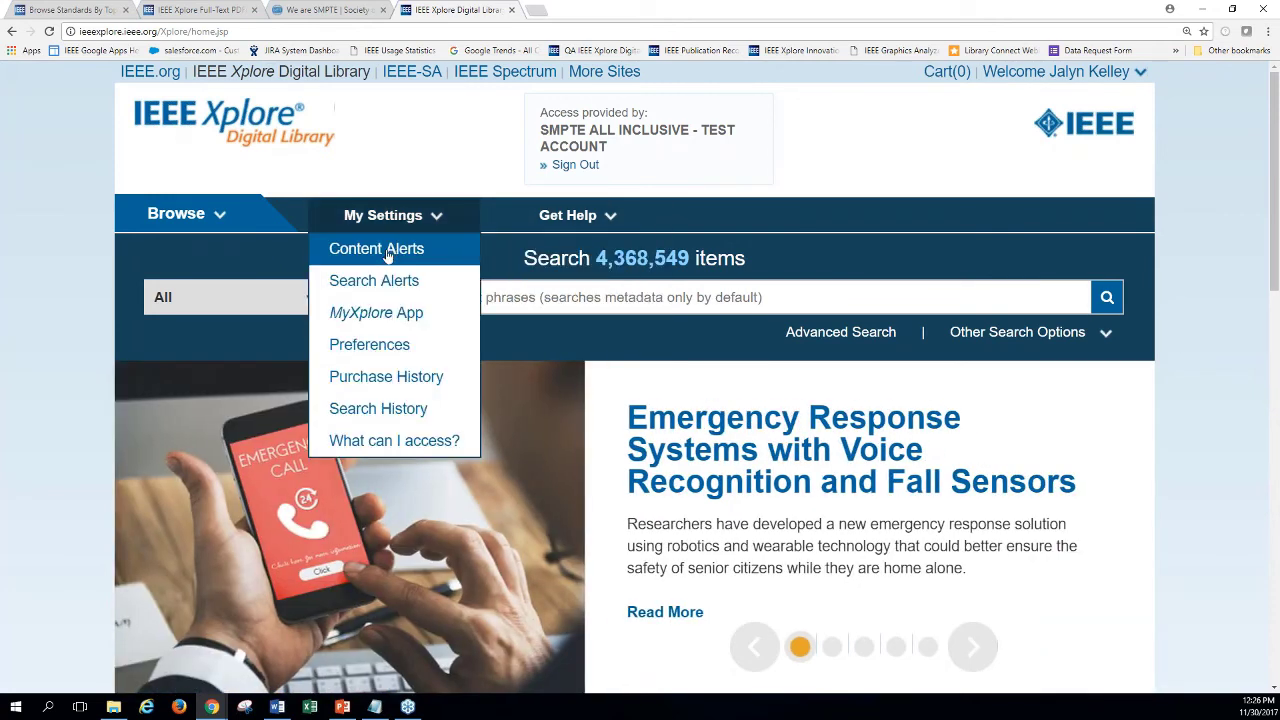
left_click(389, 251)
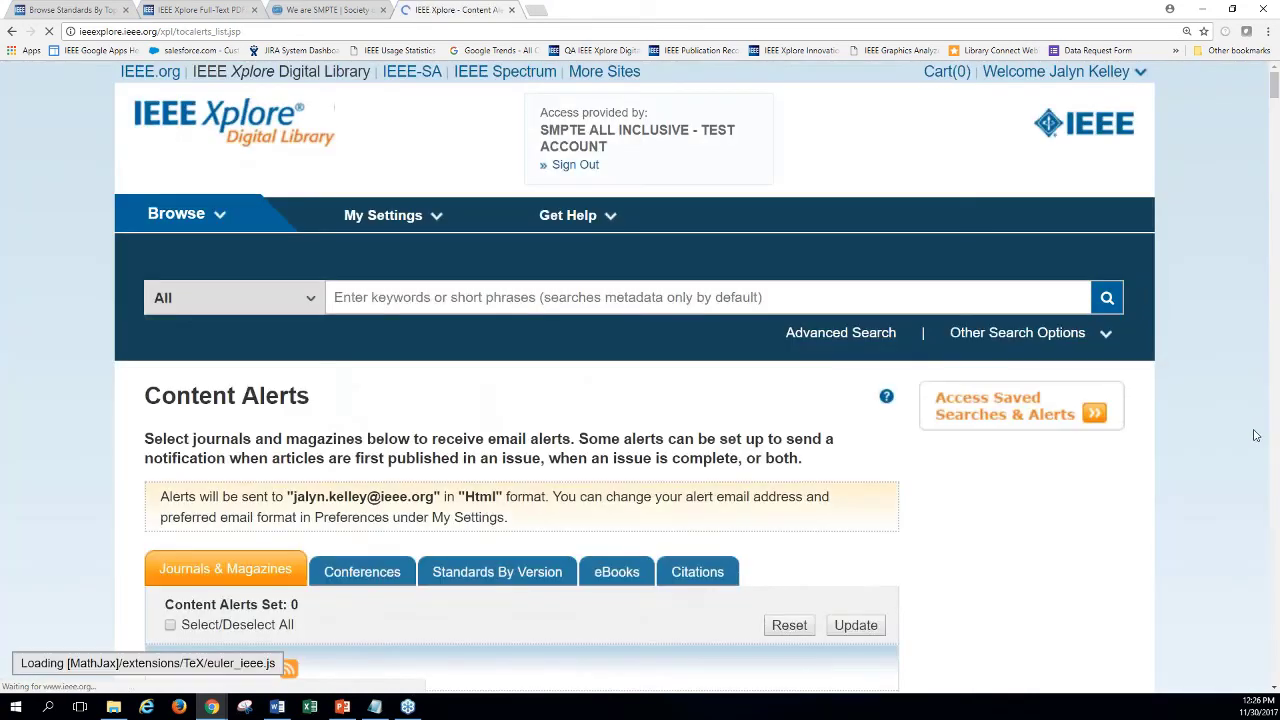
scroll(1258, 420, "down", 2)
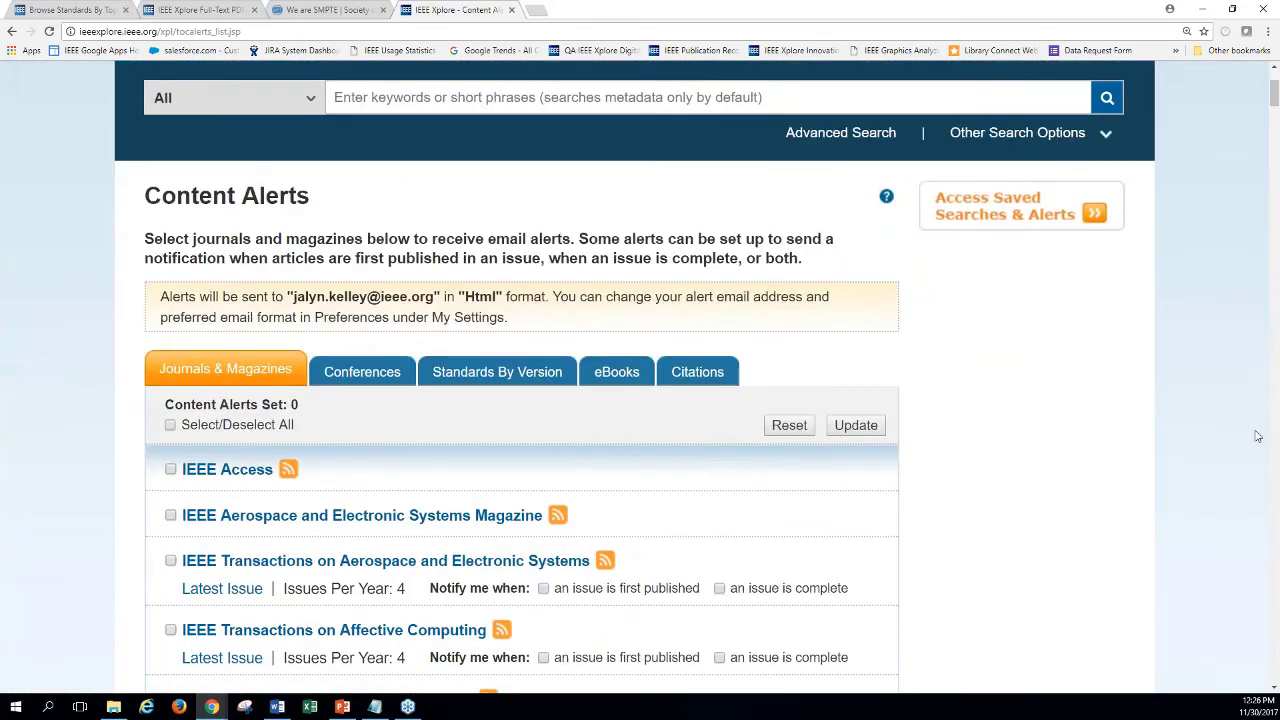
scroll(1258, 436, "down", 1)
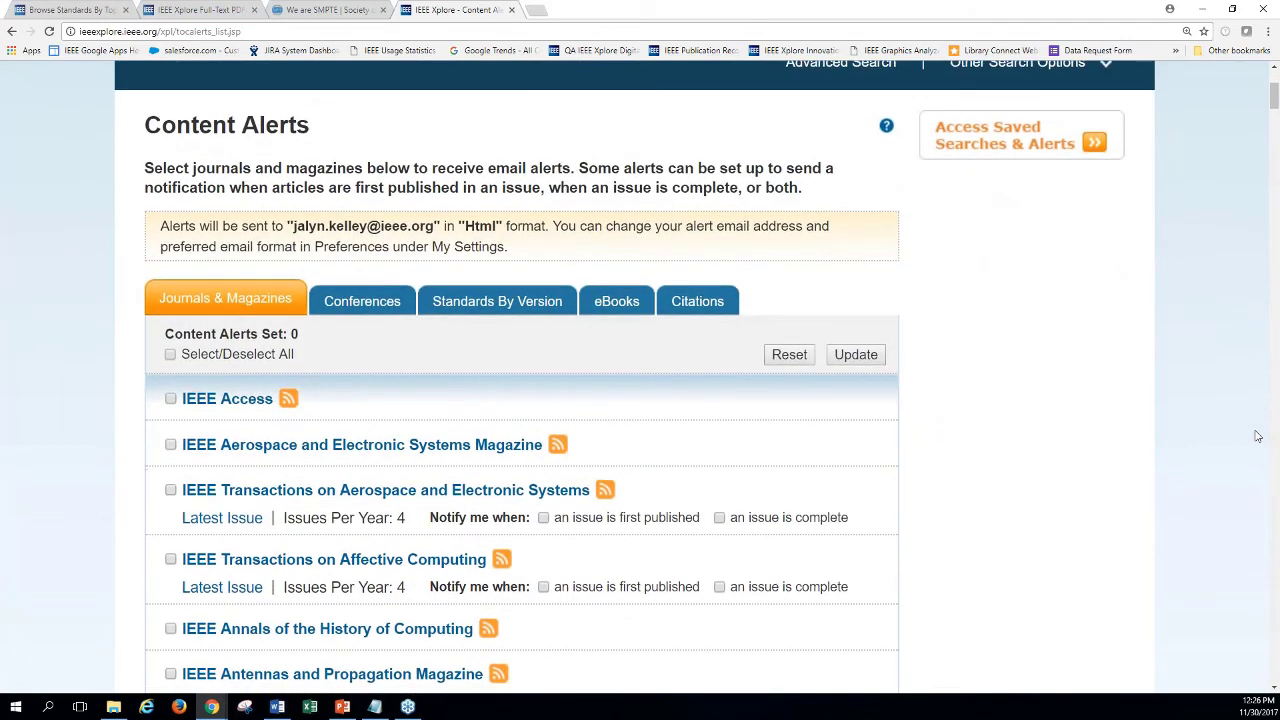
scroll(1258, 436, "down", 1)
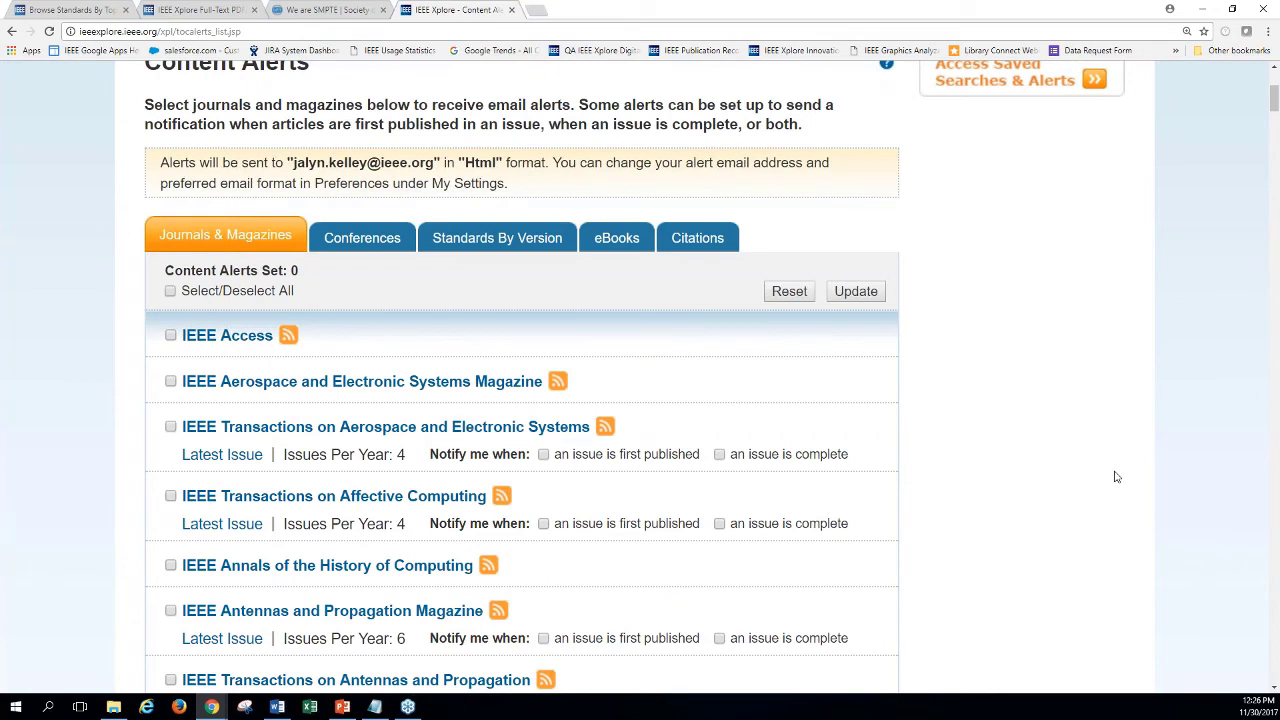
Step: Find "smpte" in the list, enable the alert for SMPTE Motion Imaging Journal, and save the updated journal alerts
key("ctrl+f")
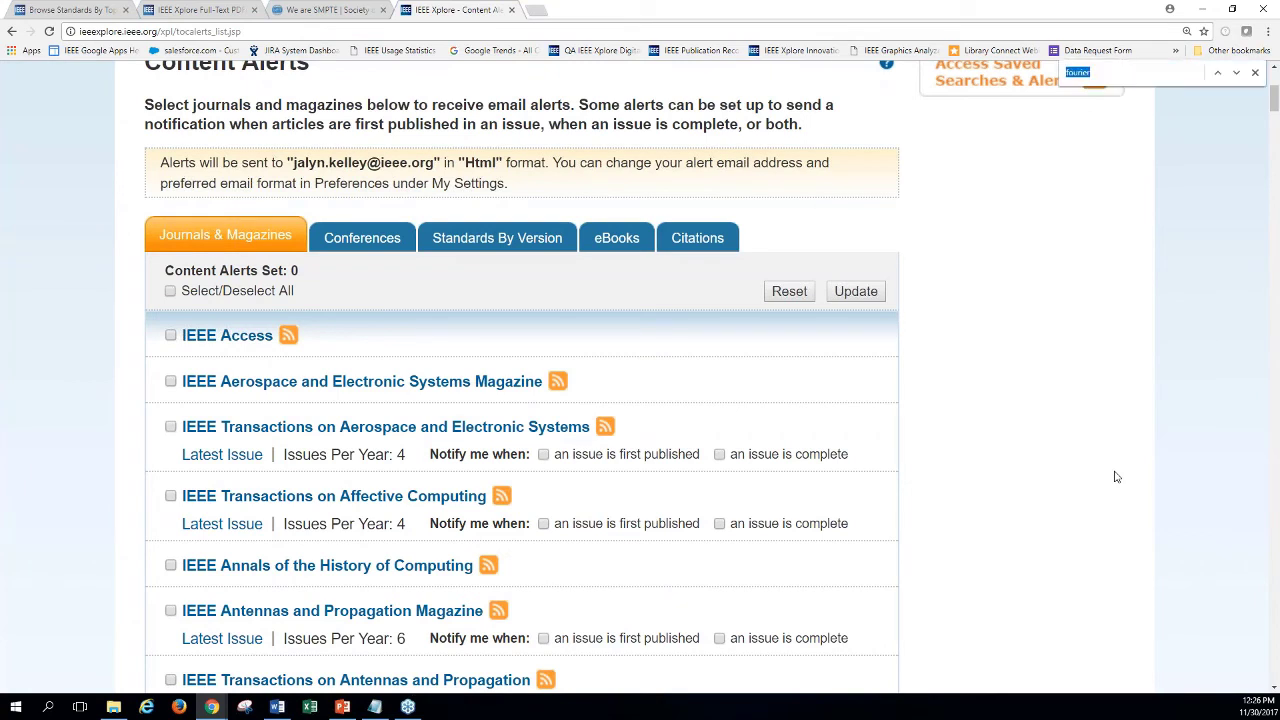
type("smpte")
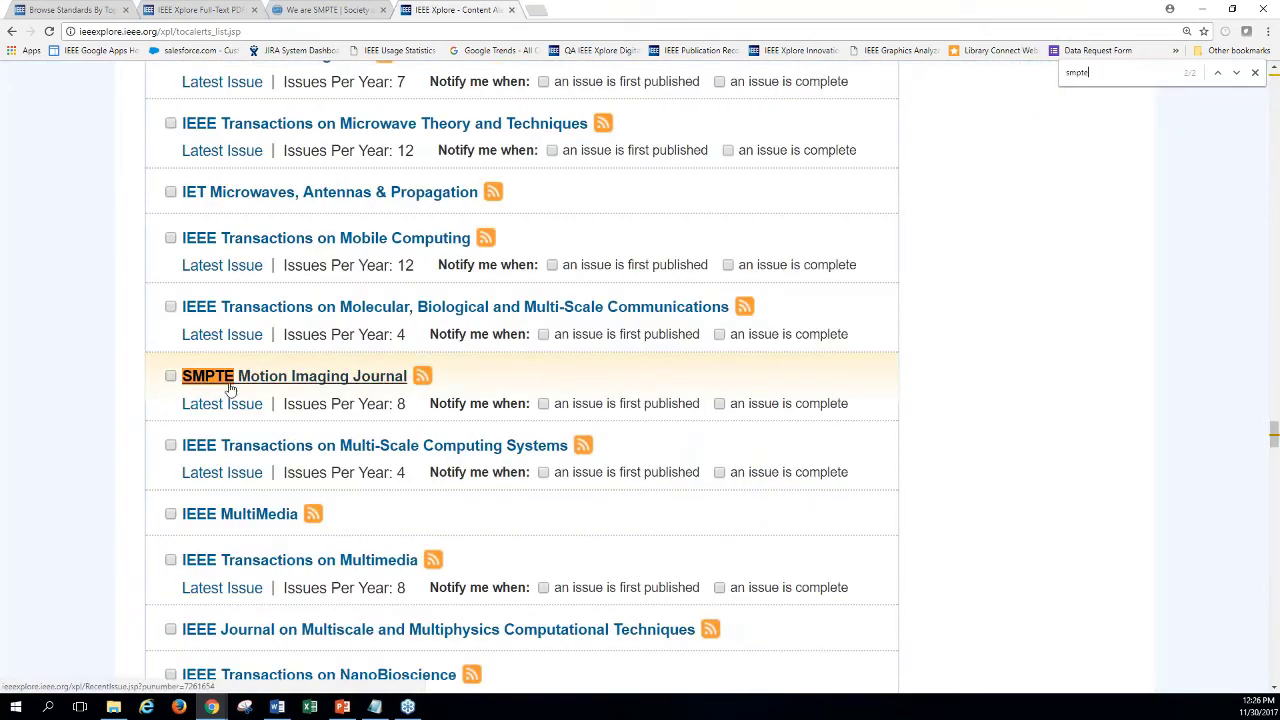
left_click(170, 376)
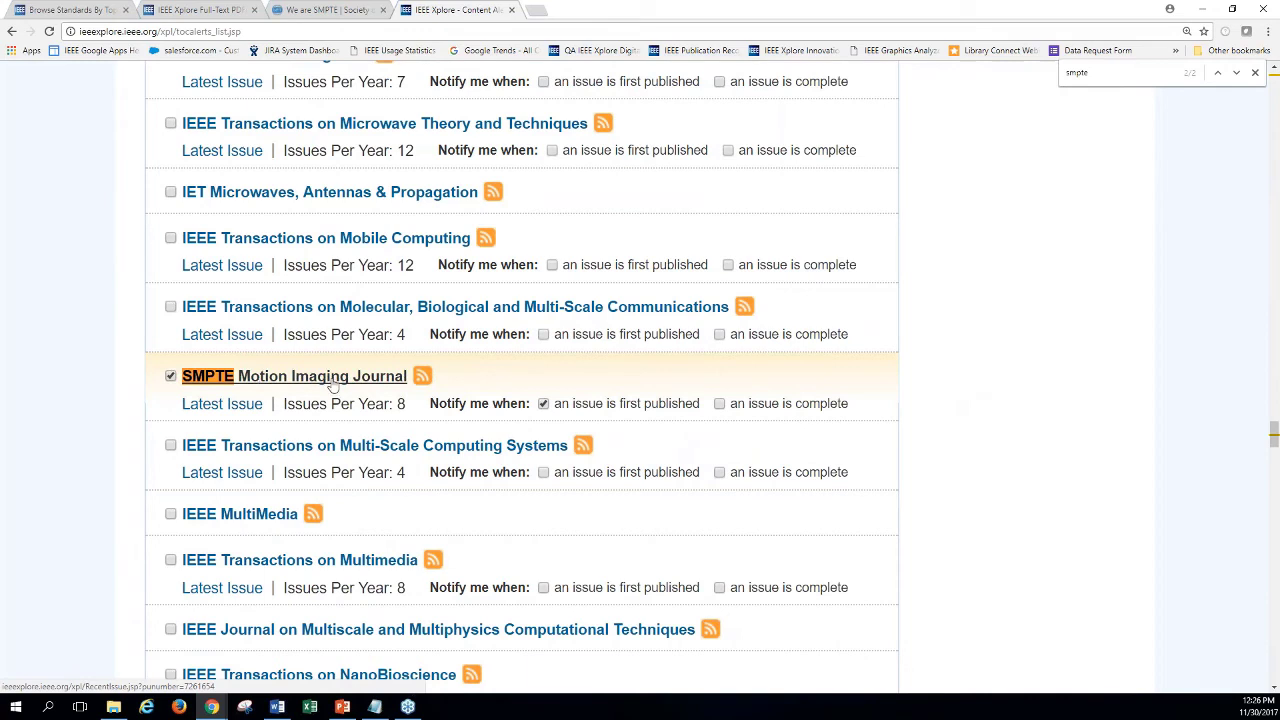
left_click(1256, 73)
key("Home")
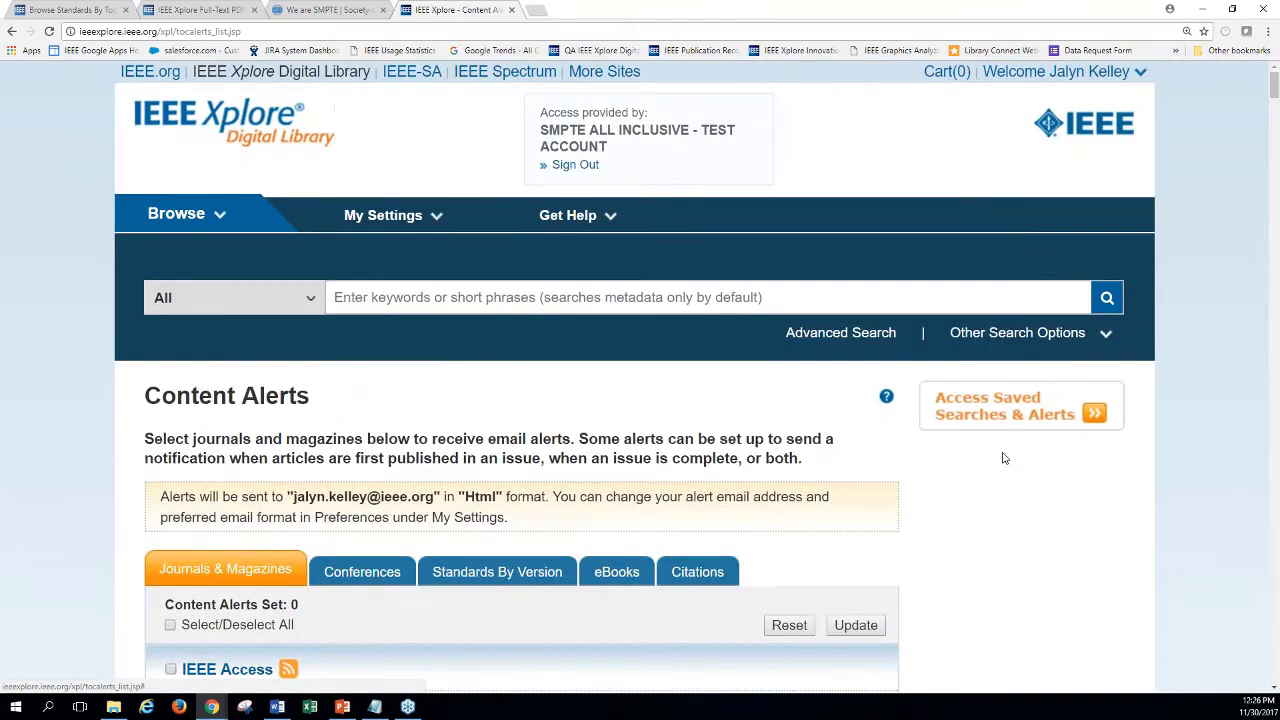
scroll(855, 447, "down", 2)
left_click(851, 425)
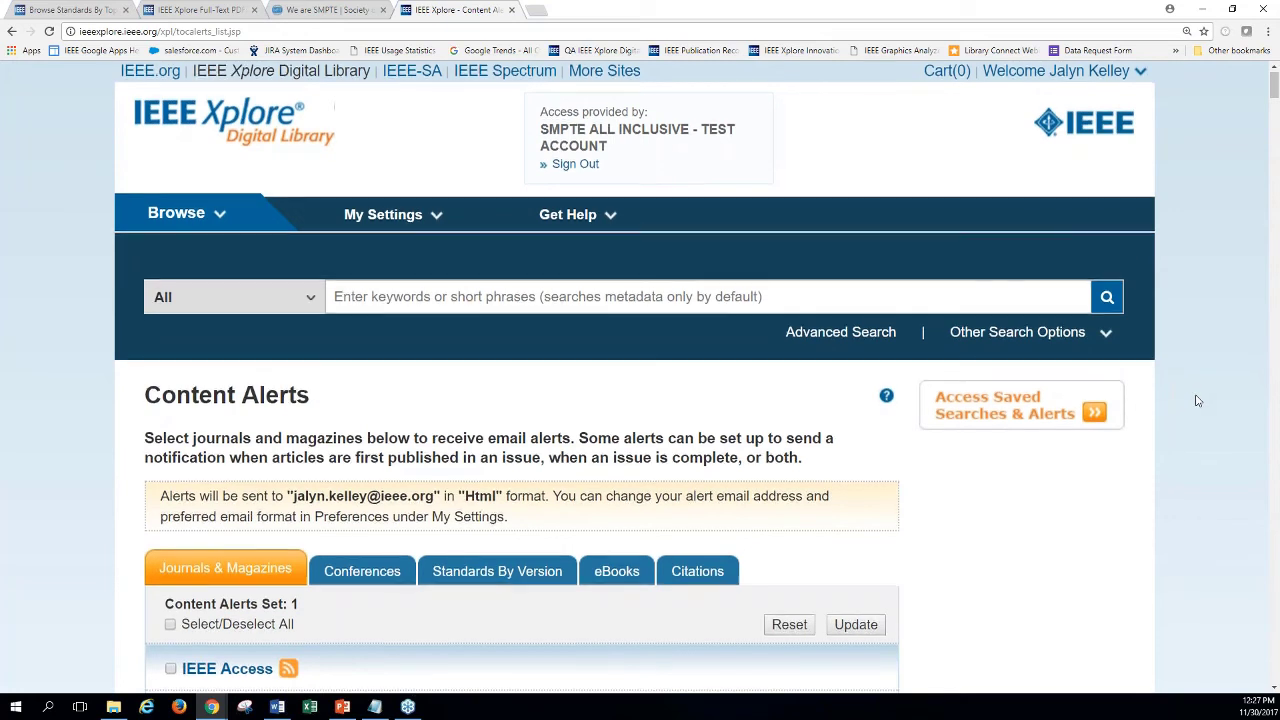
Step: Switch the alerts to Standards By Version and choose SMPTE as the publisher
scroll(1197, 400, "down", 2)
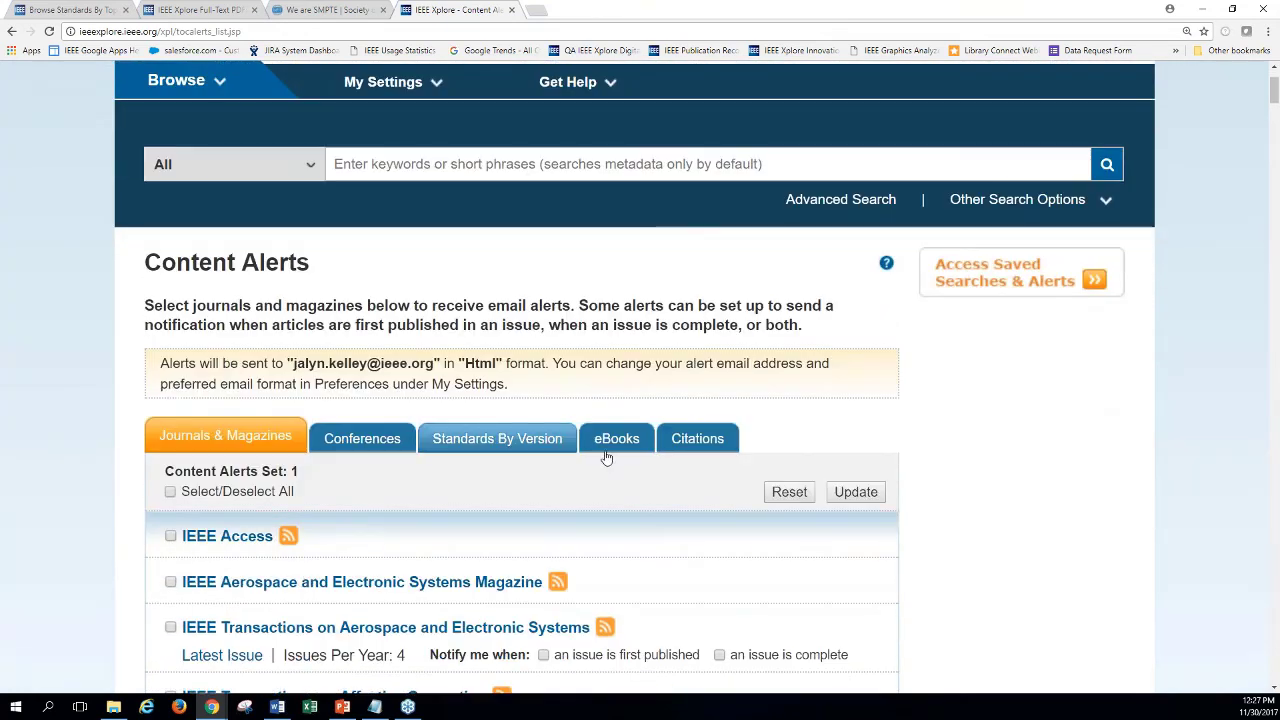
left_click(503, 441)
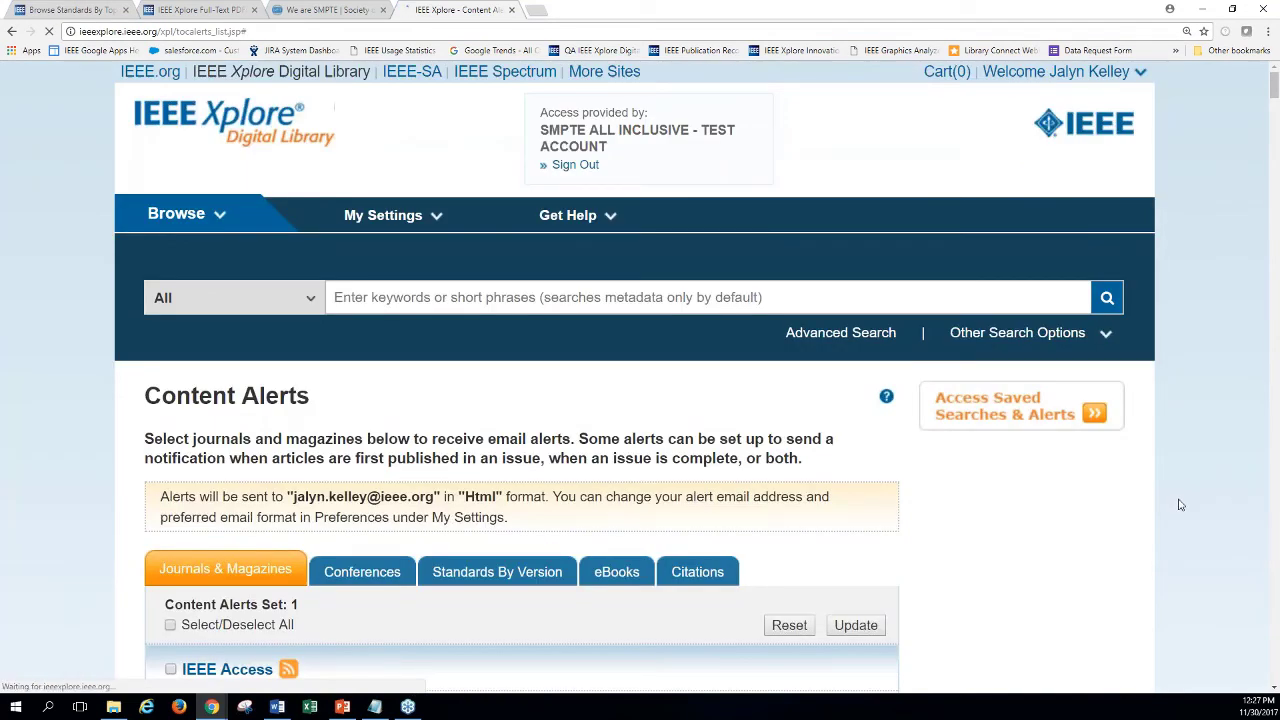
scroll(700, 420, "down", 3)
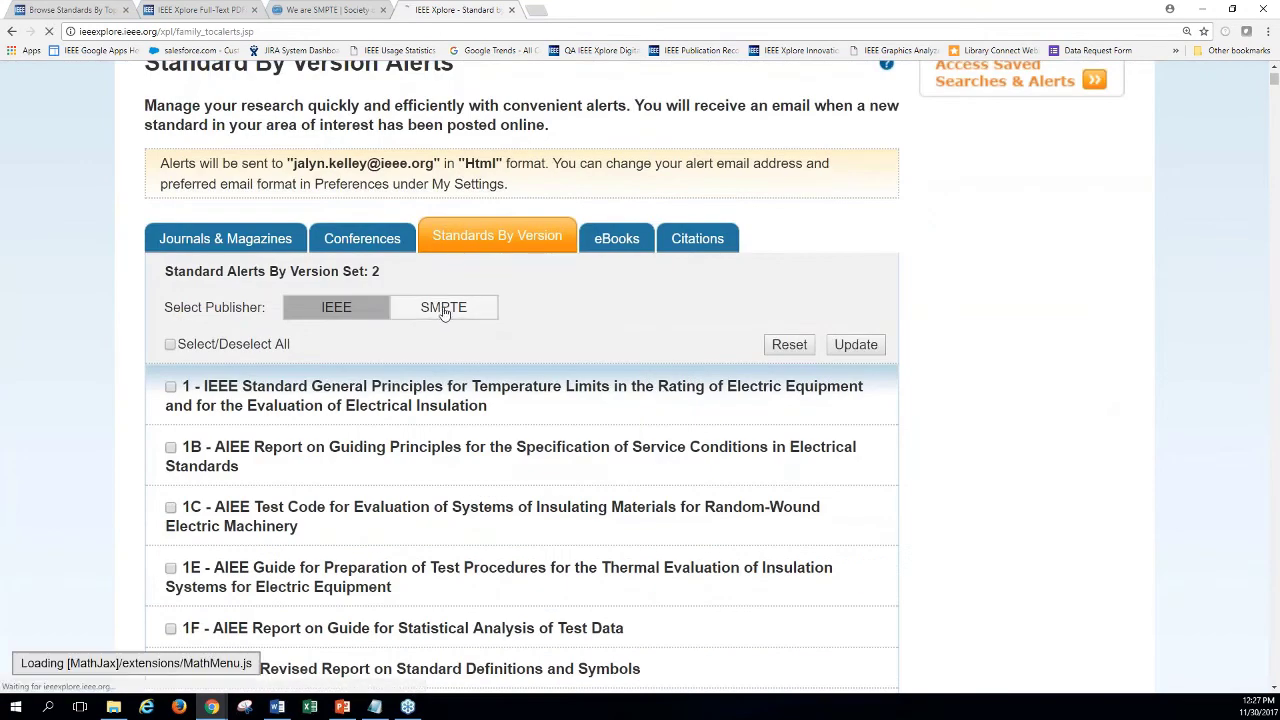
left_click(444, 314)
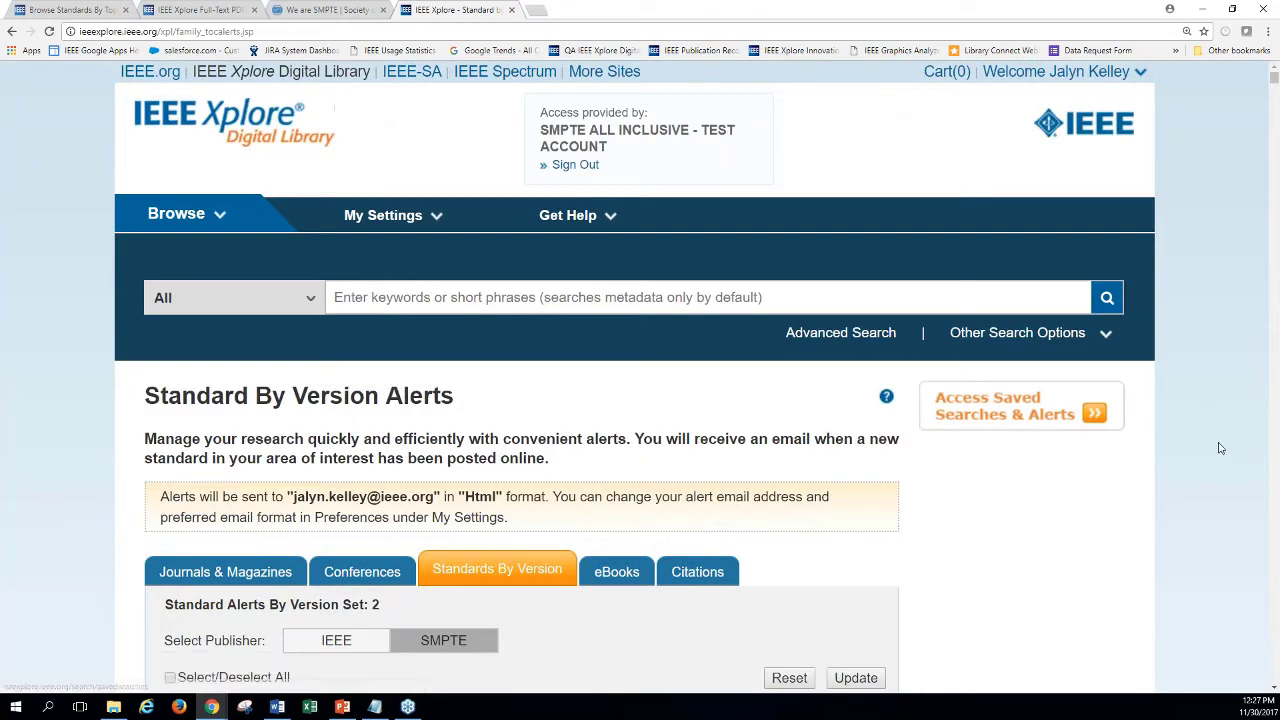
Step: Enable the alert for ST 1:1996 - For Video Recording — 2-in Magnetic Recording Tape, and save the updated standards alerts
scroll(1219, 448, "down", 4)
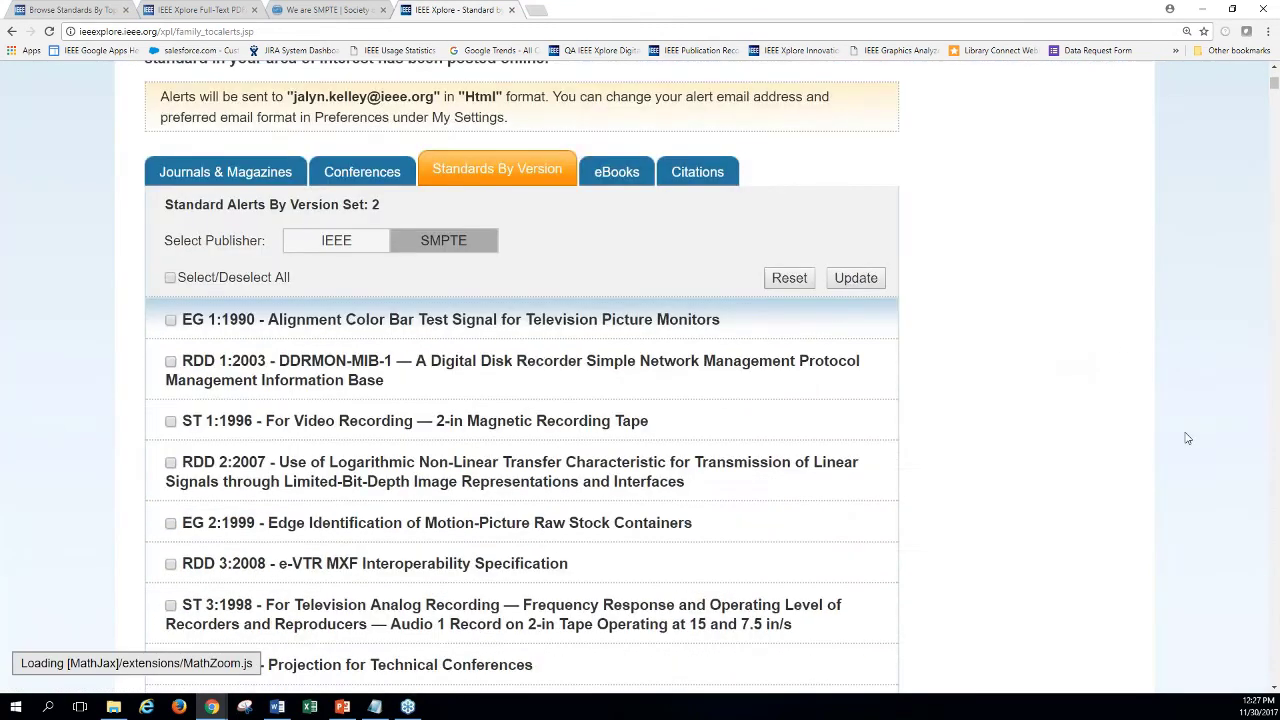
scroll(1187, 438, "down", 1)
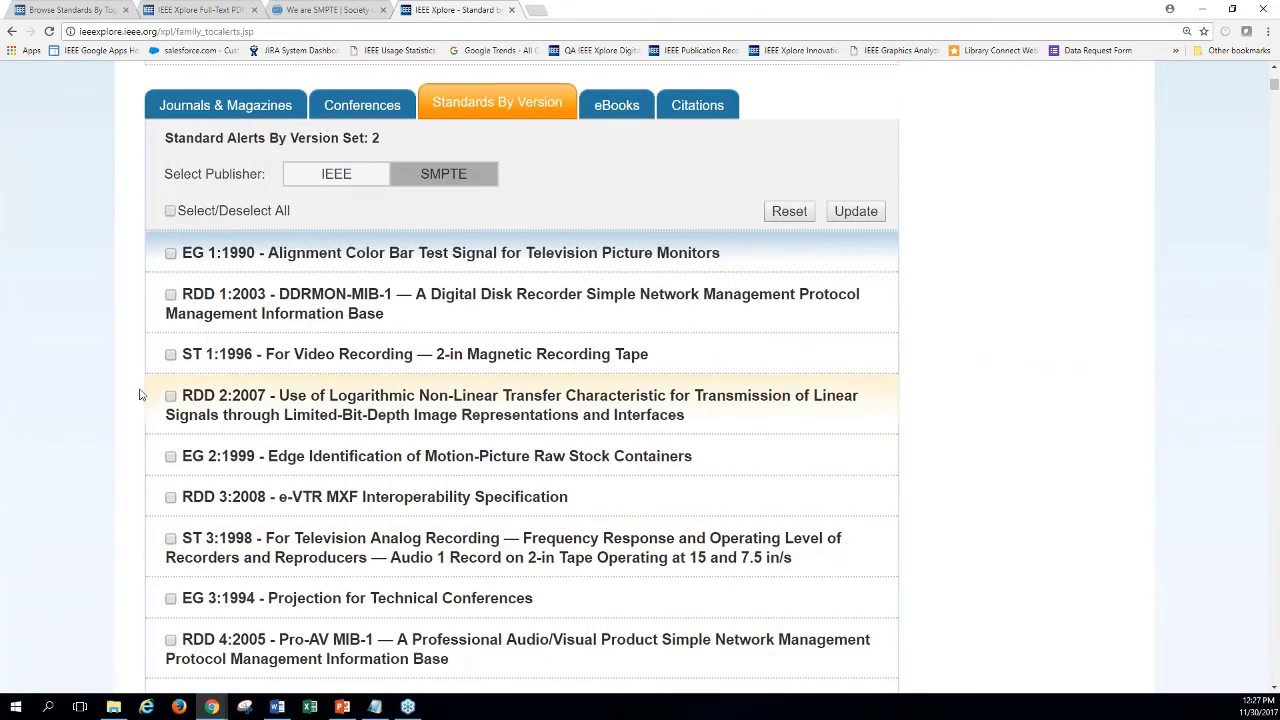
left_click(171, 357)
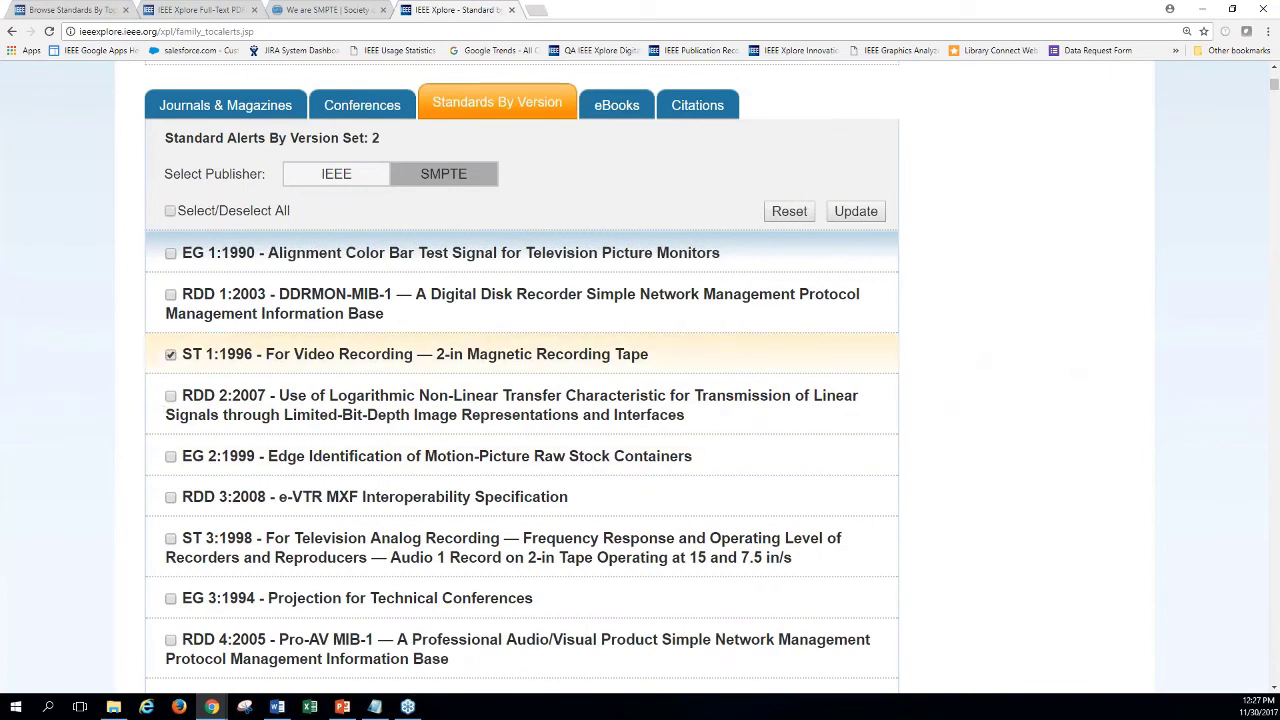
left_click(856, 211)
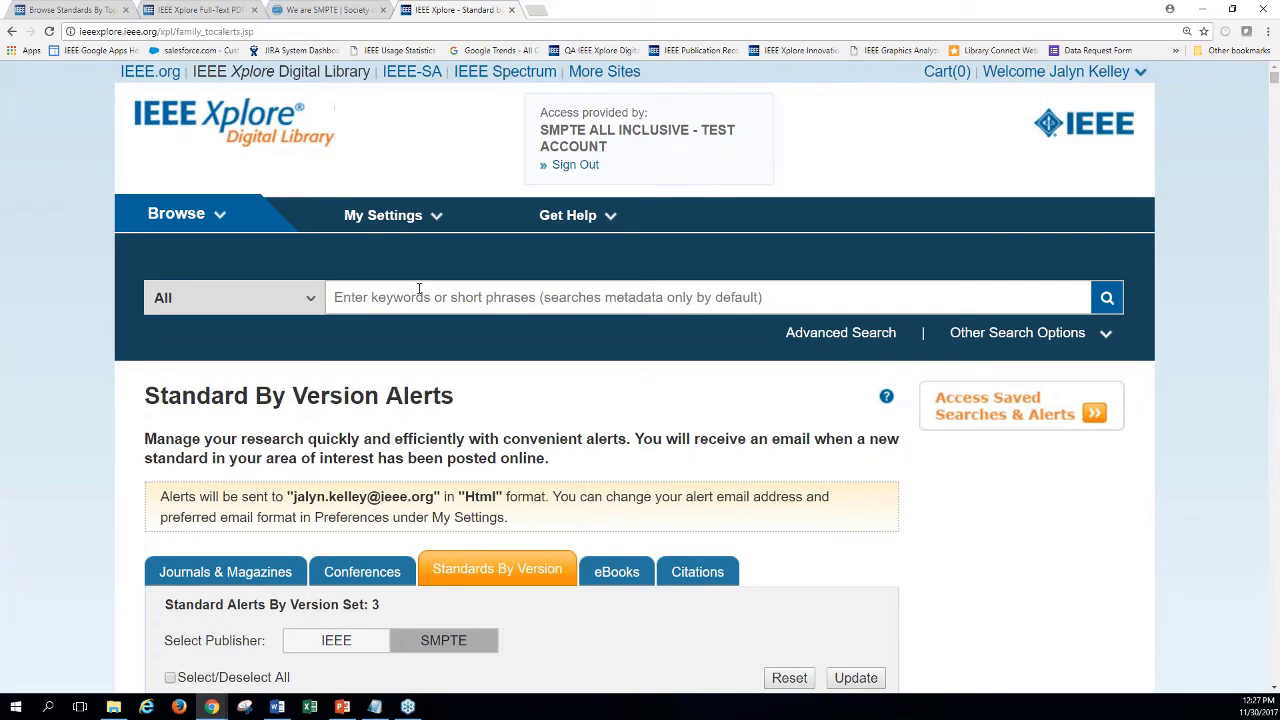
Step: Search all content for "digital cinema"
type("digital ")
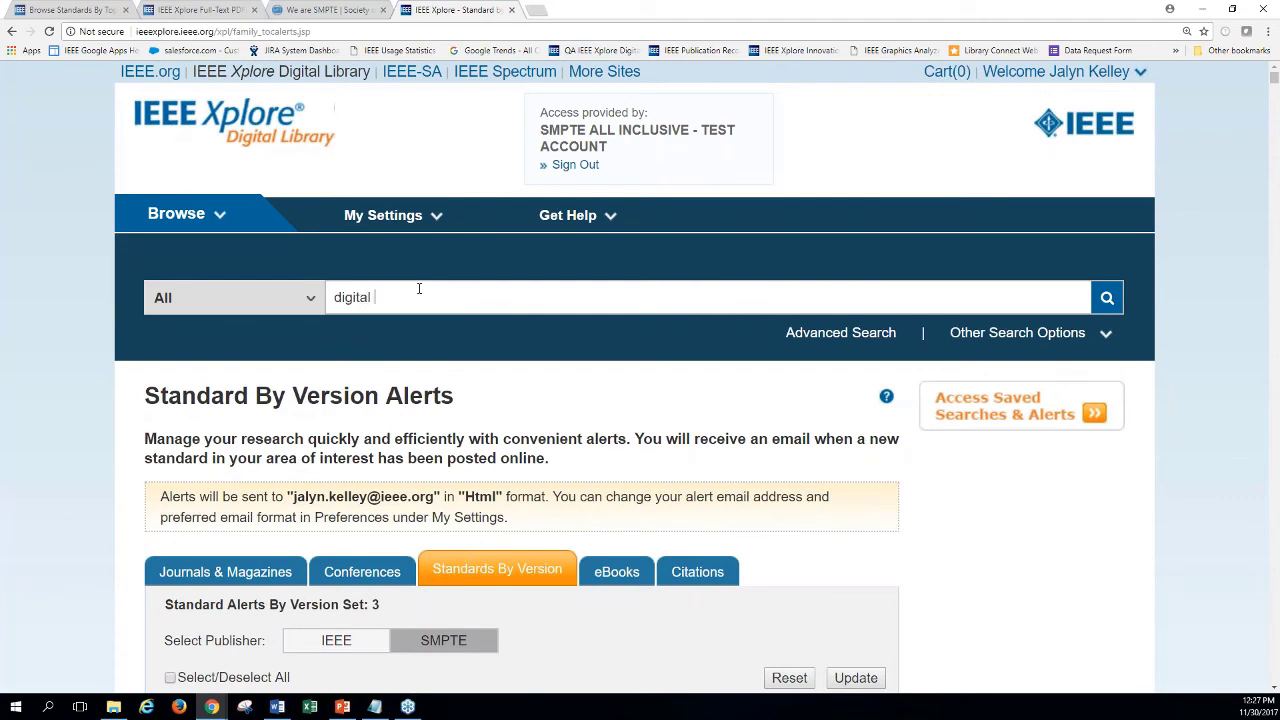
type("cinema")
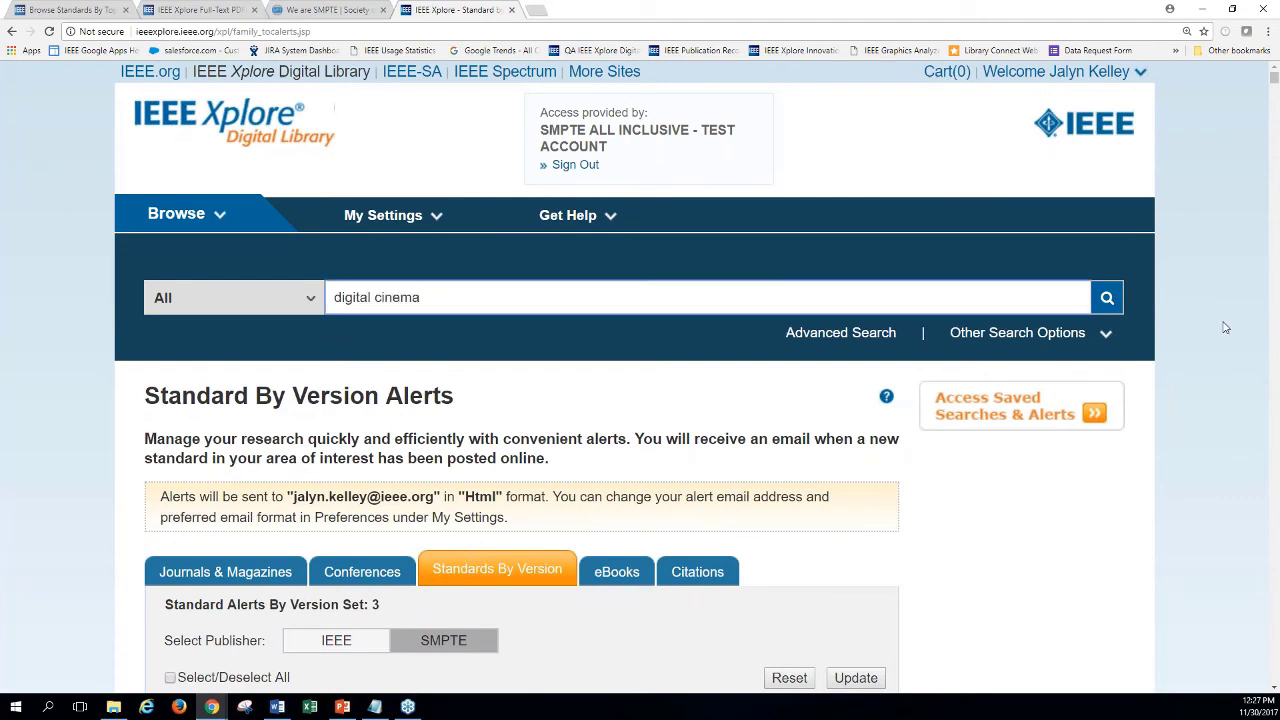
left_click(1108, 297)
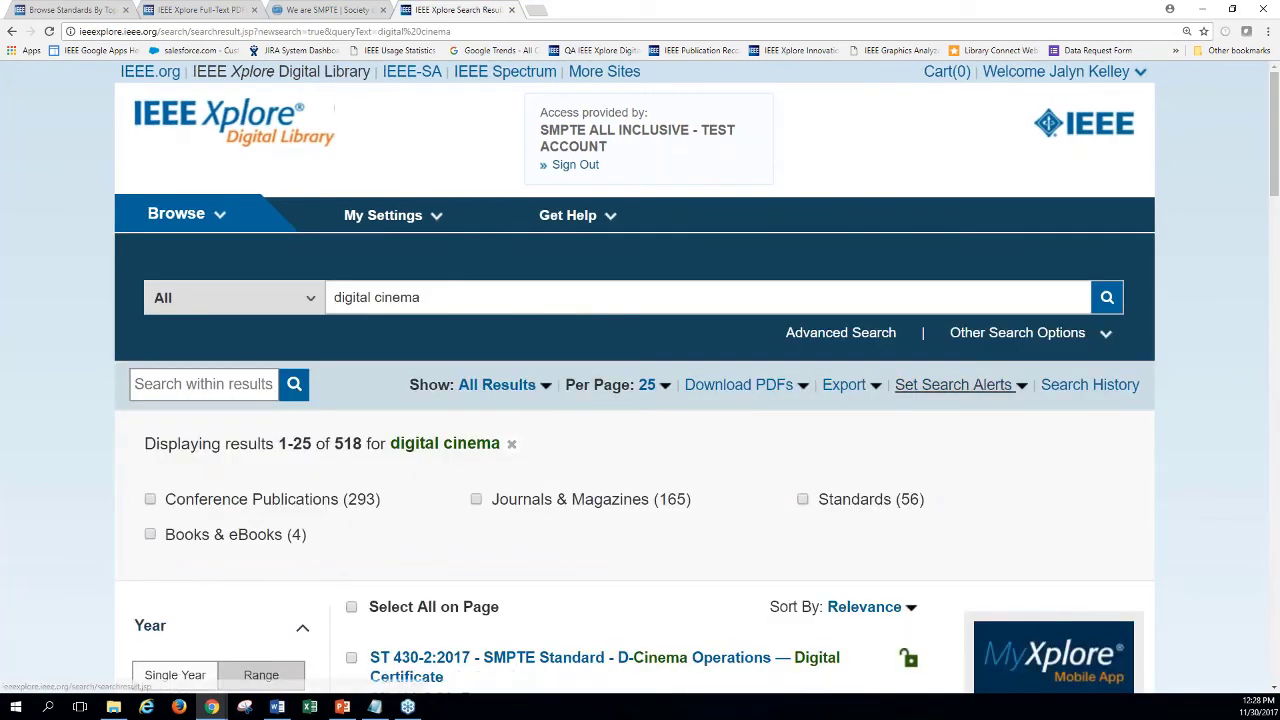
Step: Save a search alert for these results under the name "digital cinema"
left_click(990, 386)
left_click(909, 467)
type("digital cinema")
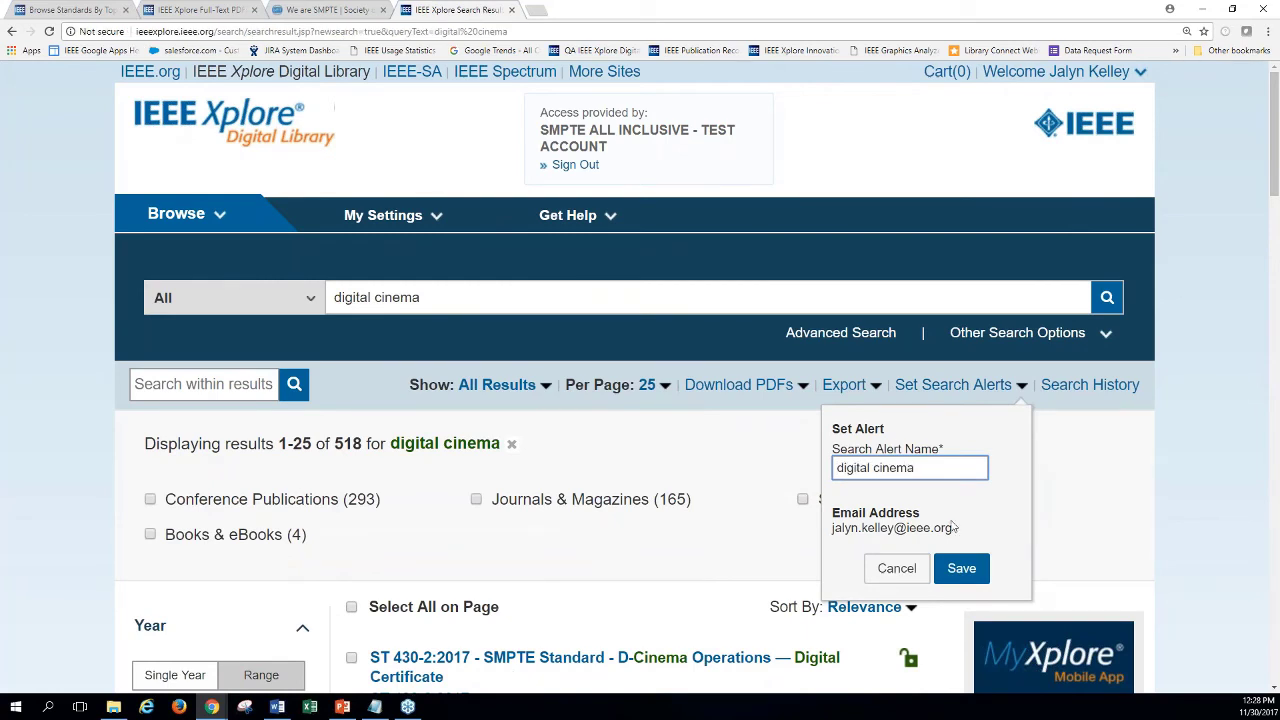
left_click(961, 568)
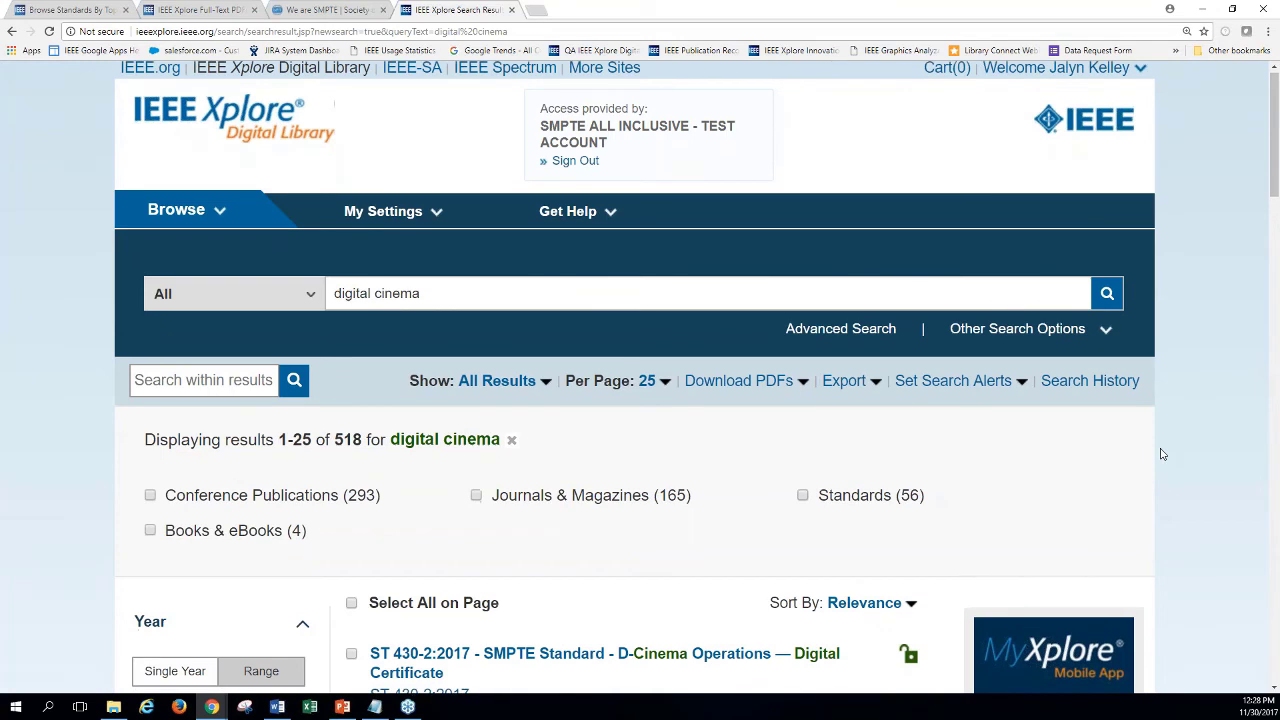
Step: Limit the results to My Subscribed Content, and switch them back to All Results
scroll(1161, 453, "down", 2)
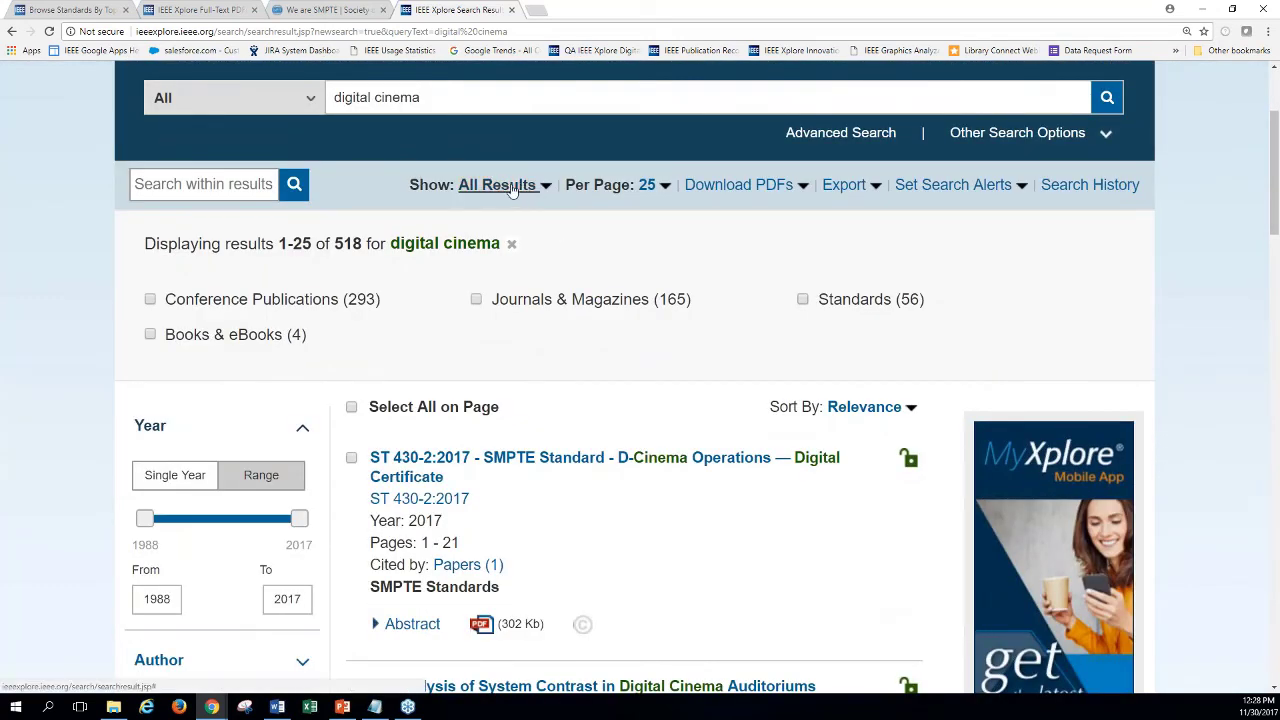
left_click(531, 195)
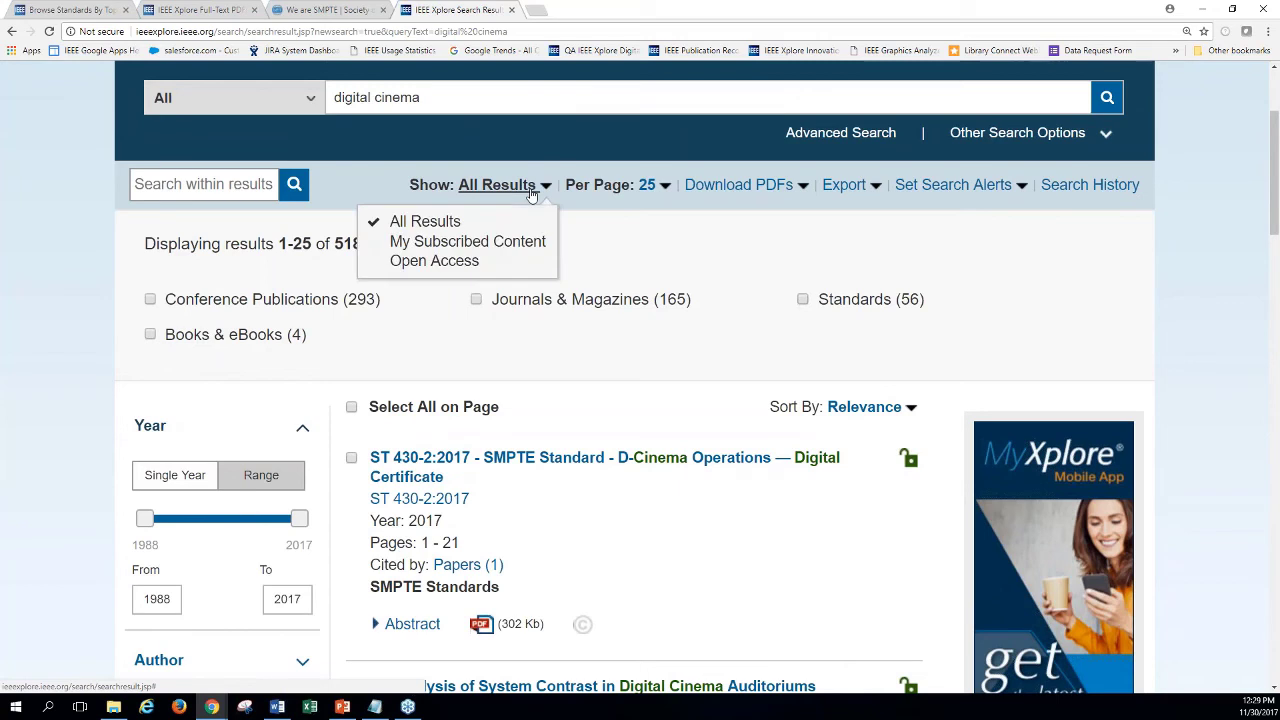
left_click(498, 245)
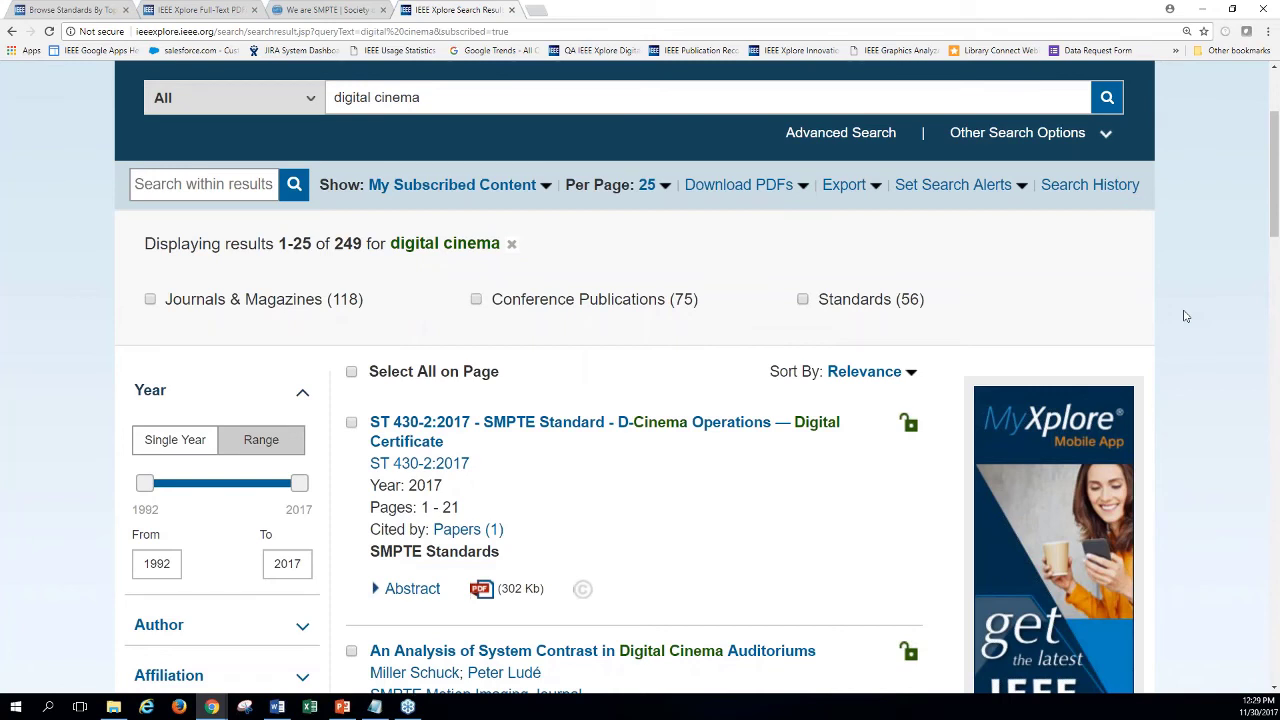
left_click(545, 188)
left_click(421, 229)
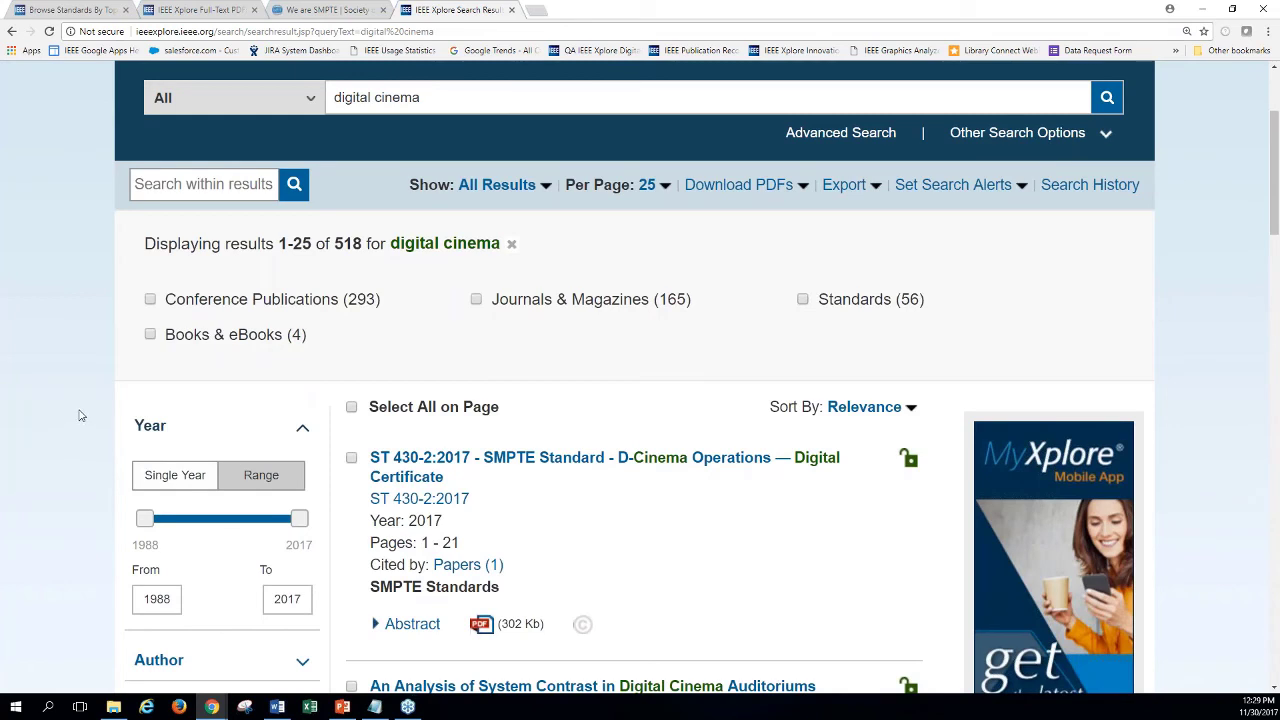
Step: Refine the digital cinema results by publisher to SMPTE only
scroll(79, 415, "down", 2)
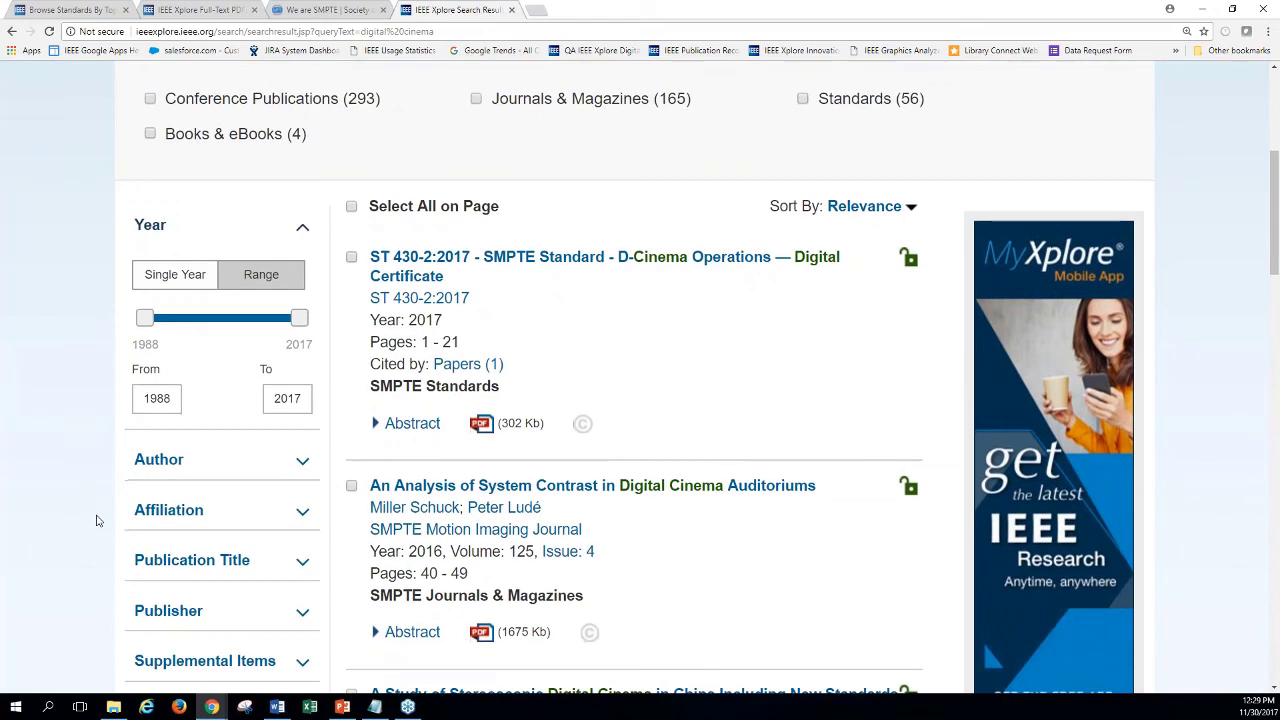
scroll(94, 520, "down", 3)
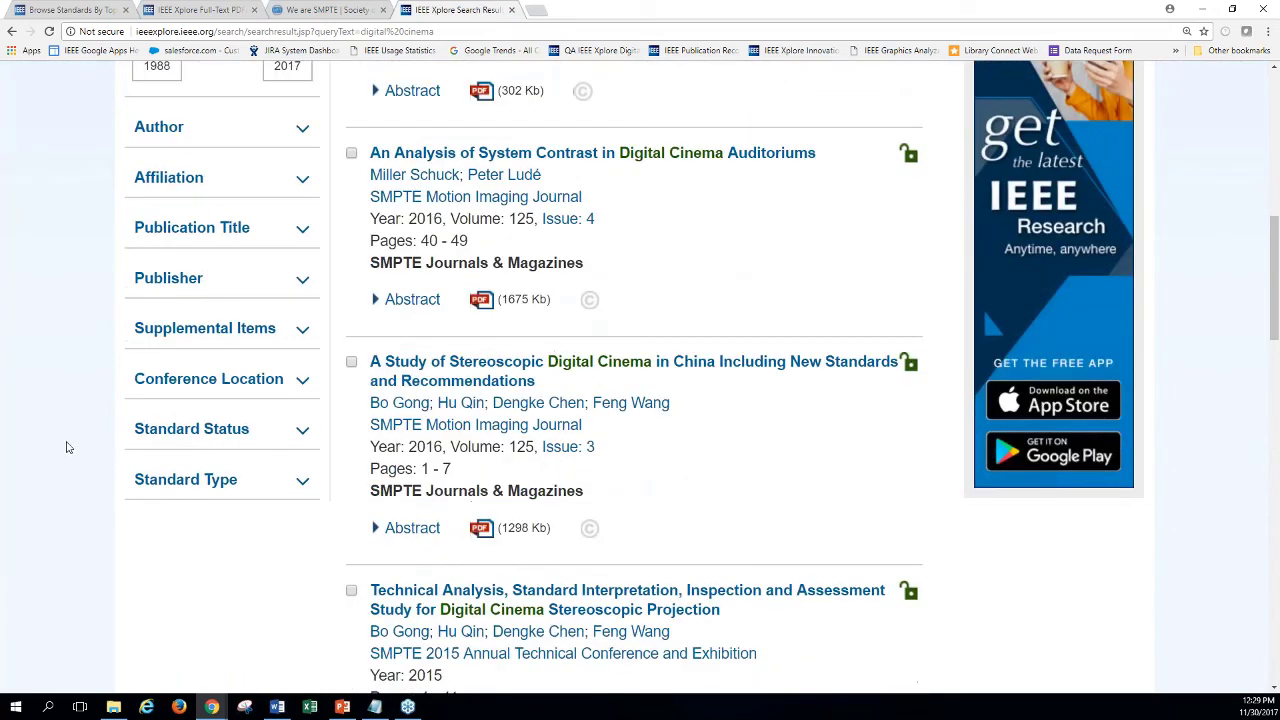
left_click(168, 280)
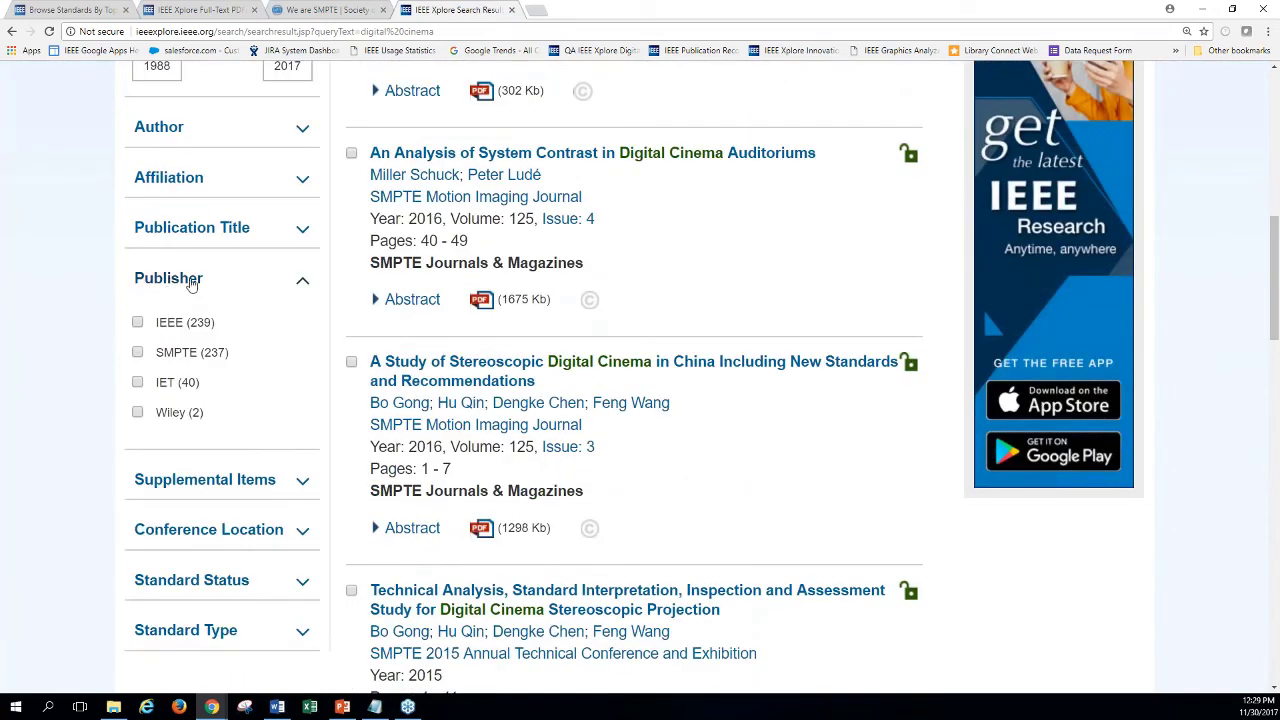
left_click(138, 352)
left_click(222, 470)
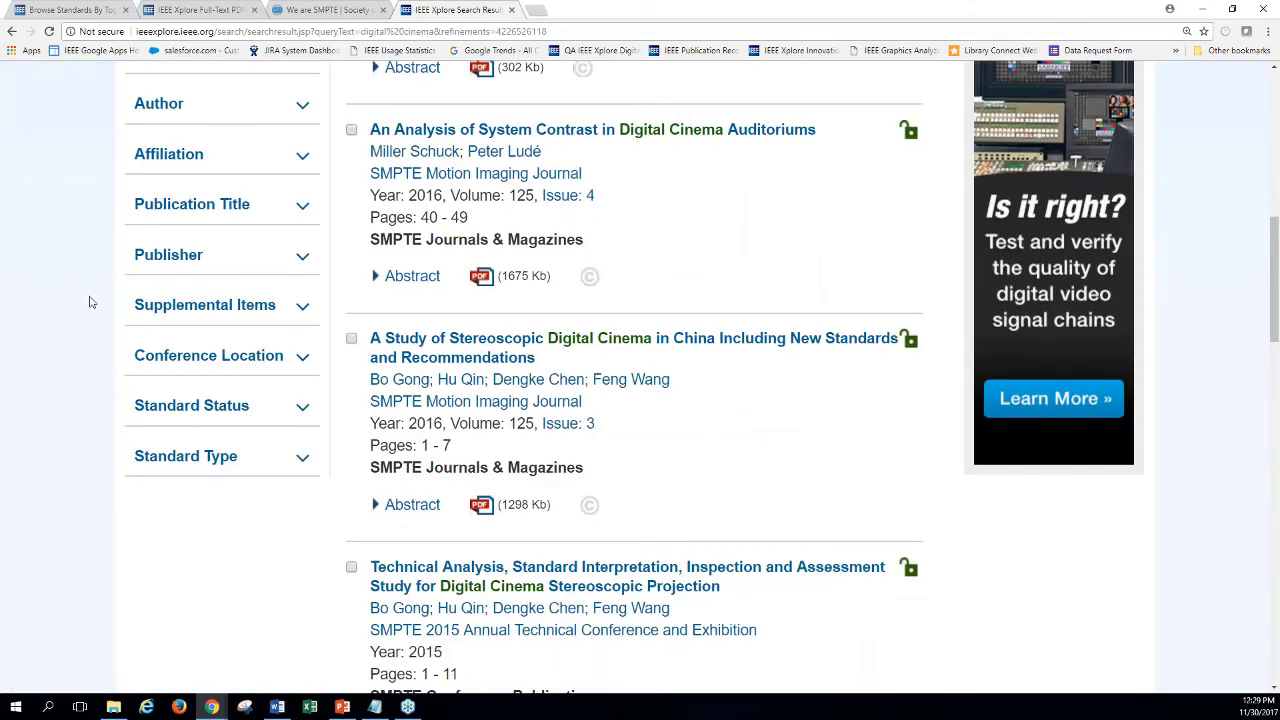
Step: Save a search alert for the SMPTE-refined results under the name "digital cinema SMPTE", without a hyphen
scroll(90, 300, "up", 5)
scroll(91, 307, "up", 1)
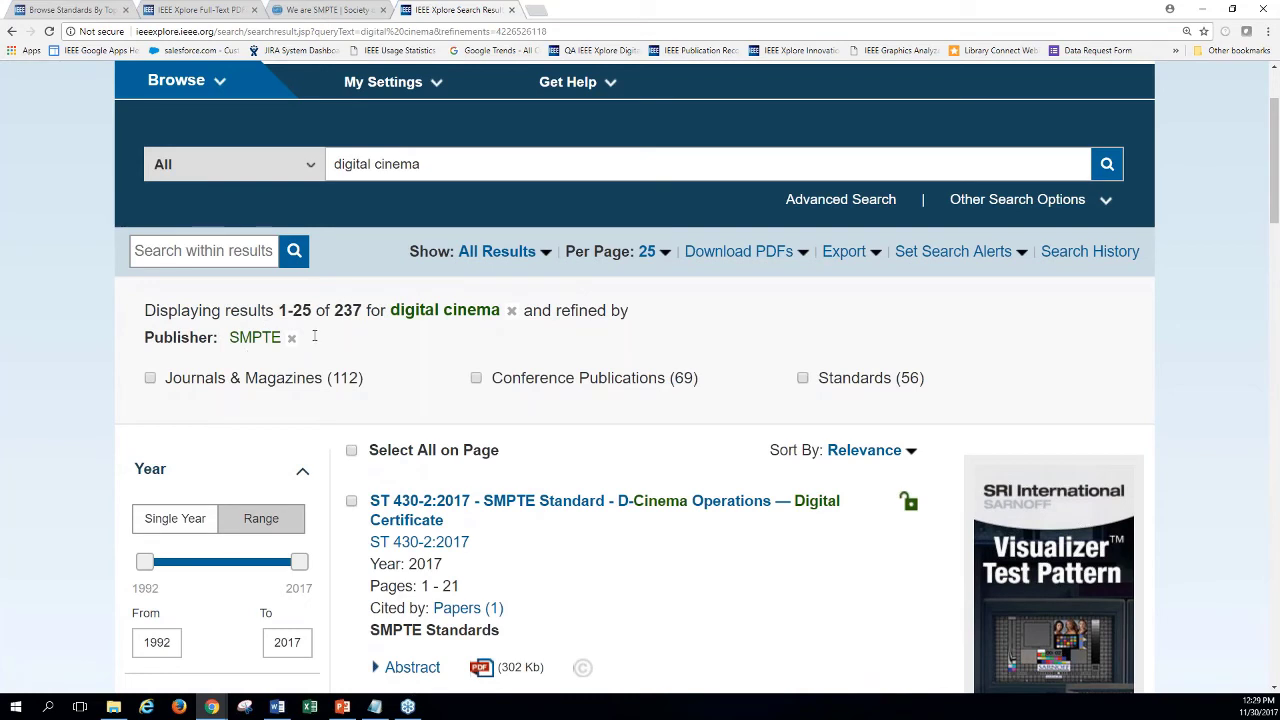
left_click(955, 252)
type("digital cinema - SMPTE")
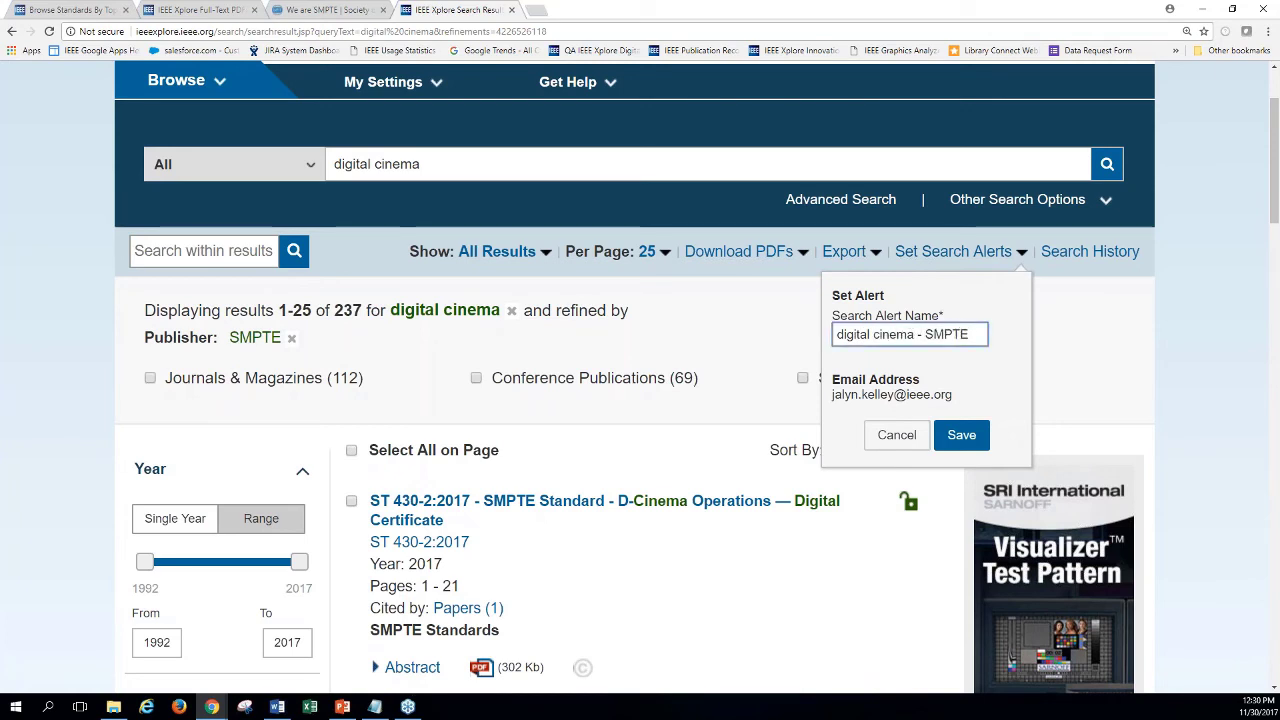
left_click(926, 334)
key("BackSpace")
key("BackSpace")
left_click(962, 434)
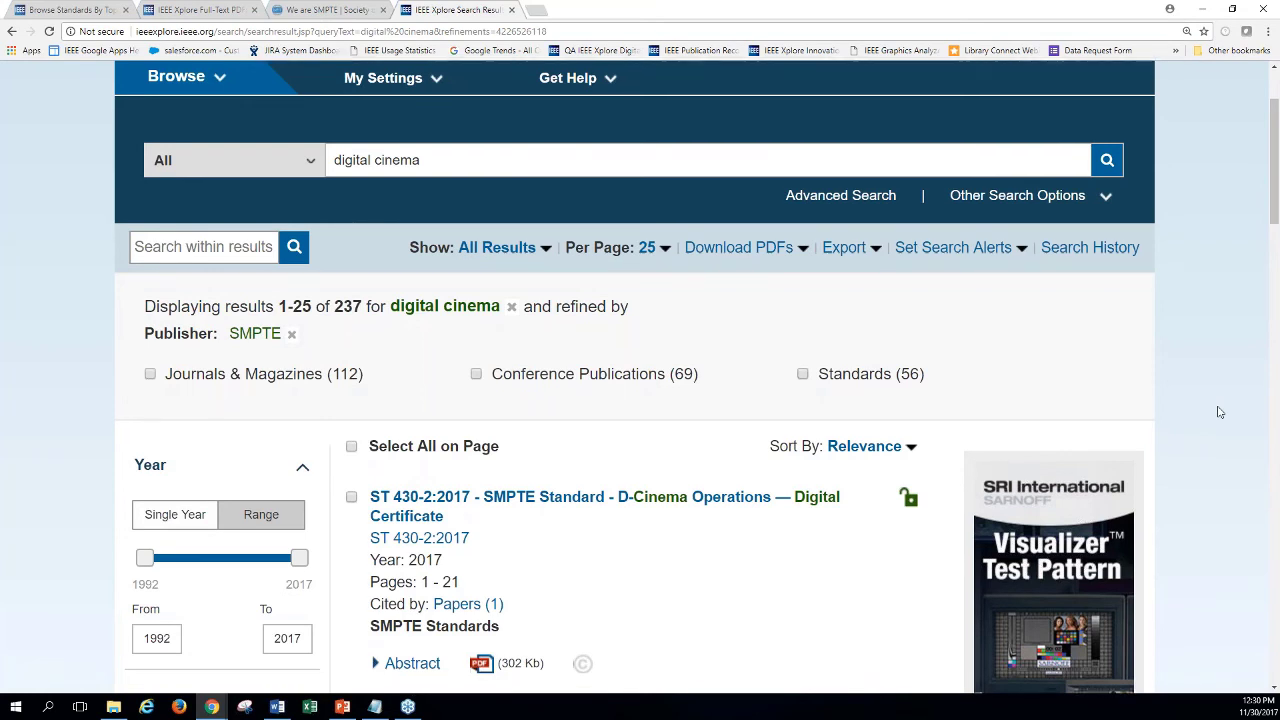
Step: Sort the refined results by Newest First, and re-sort them by Most Cited [By Papers]
scroll(1219, 411, "down", 2)
left_click(912, 320)
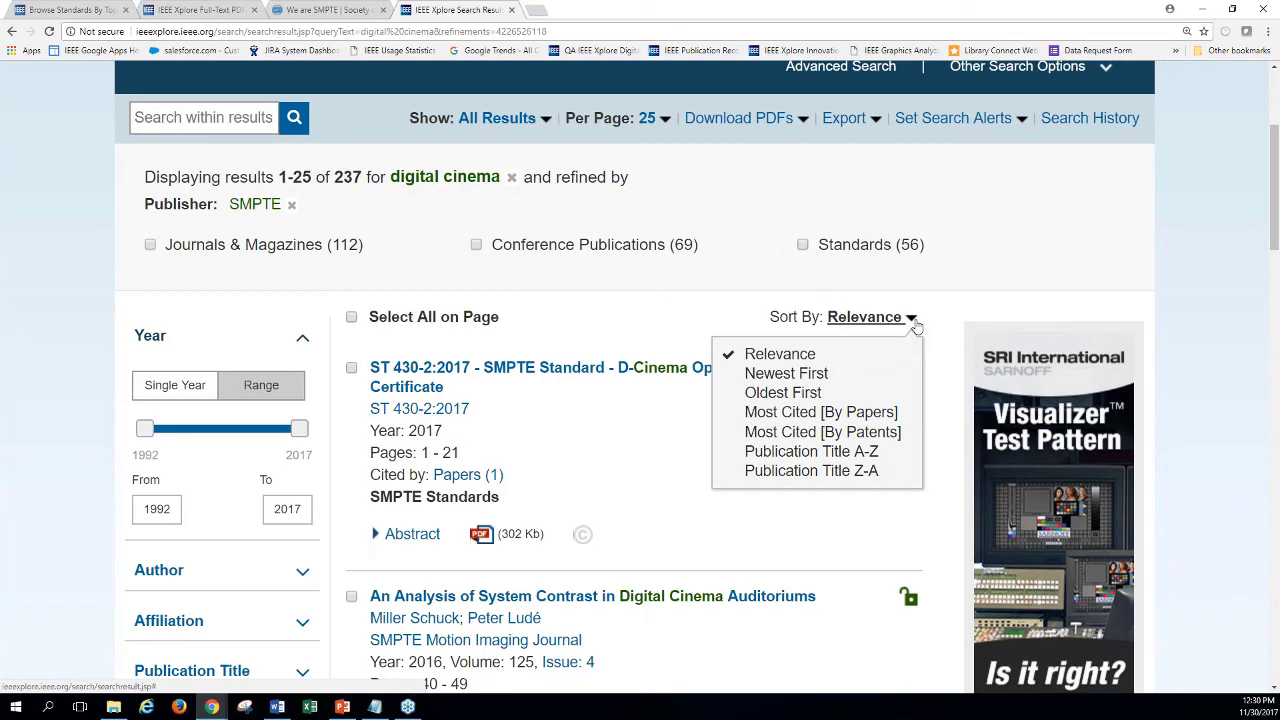
left_click(825, 375)
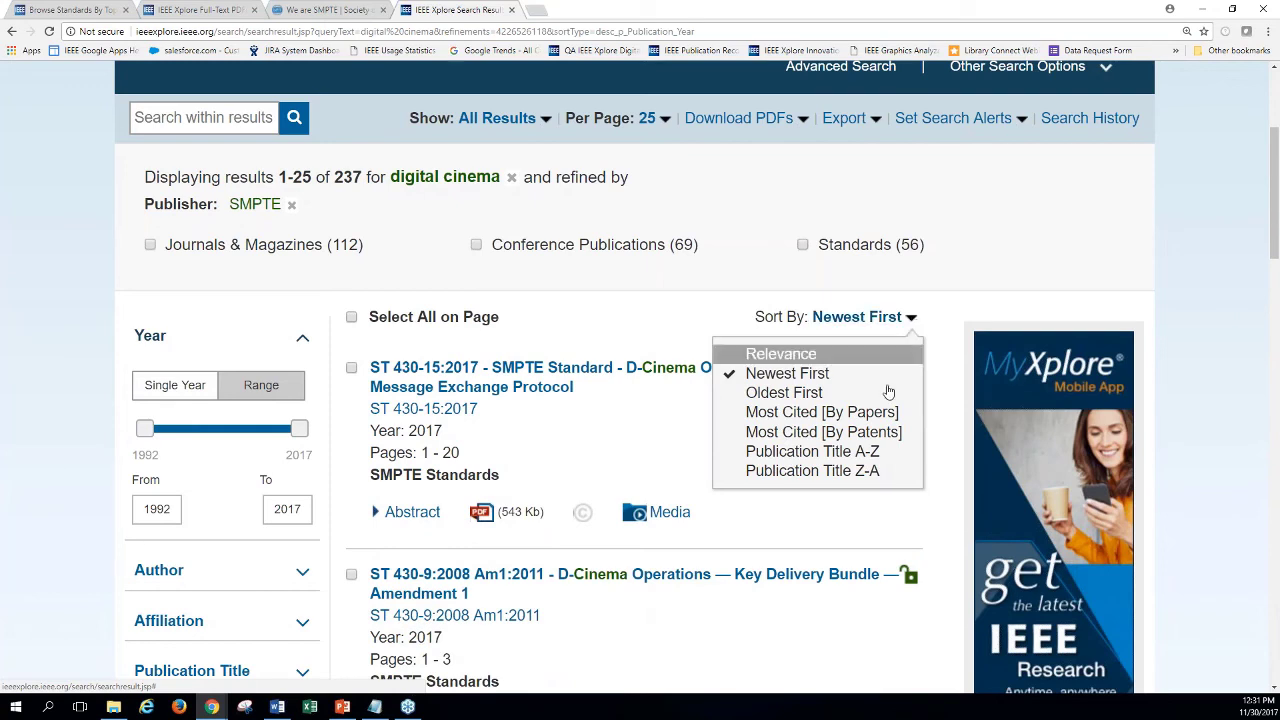
left_click(868, 413)
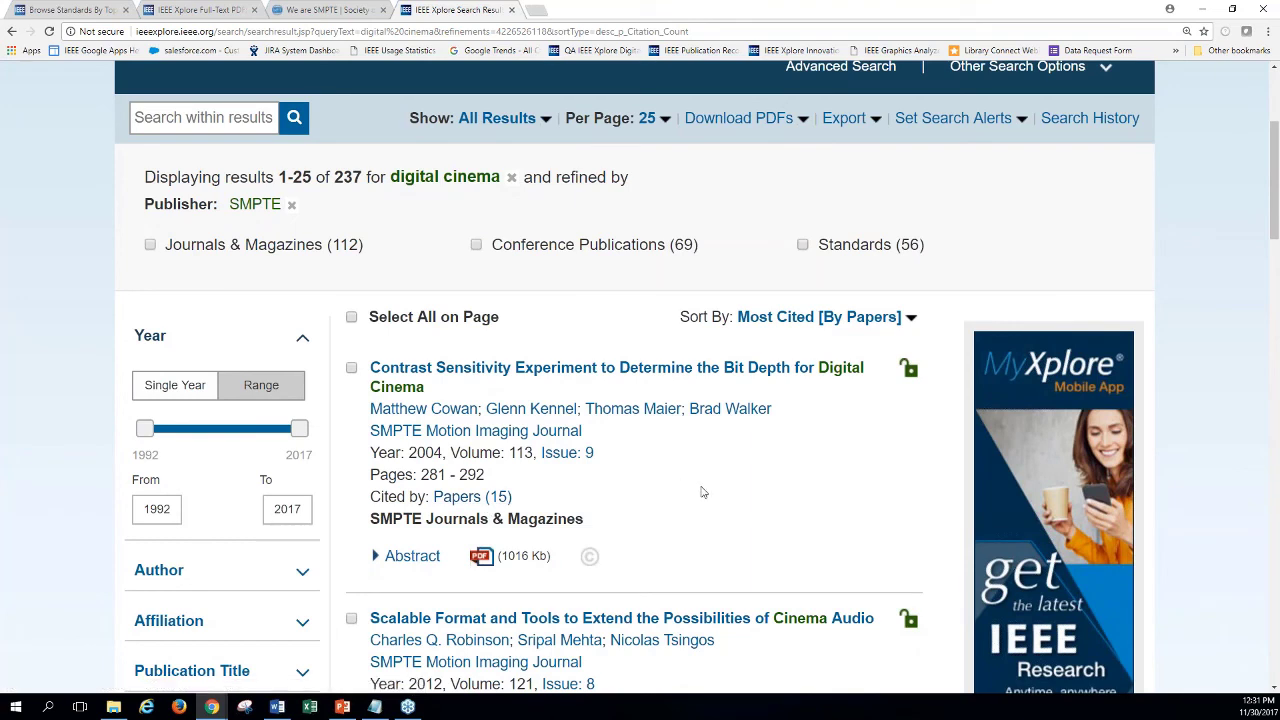
scroll(703, 492, "down", 1)
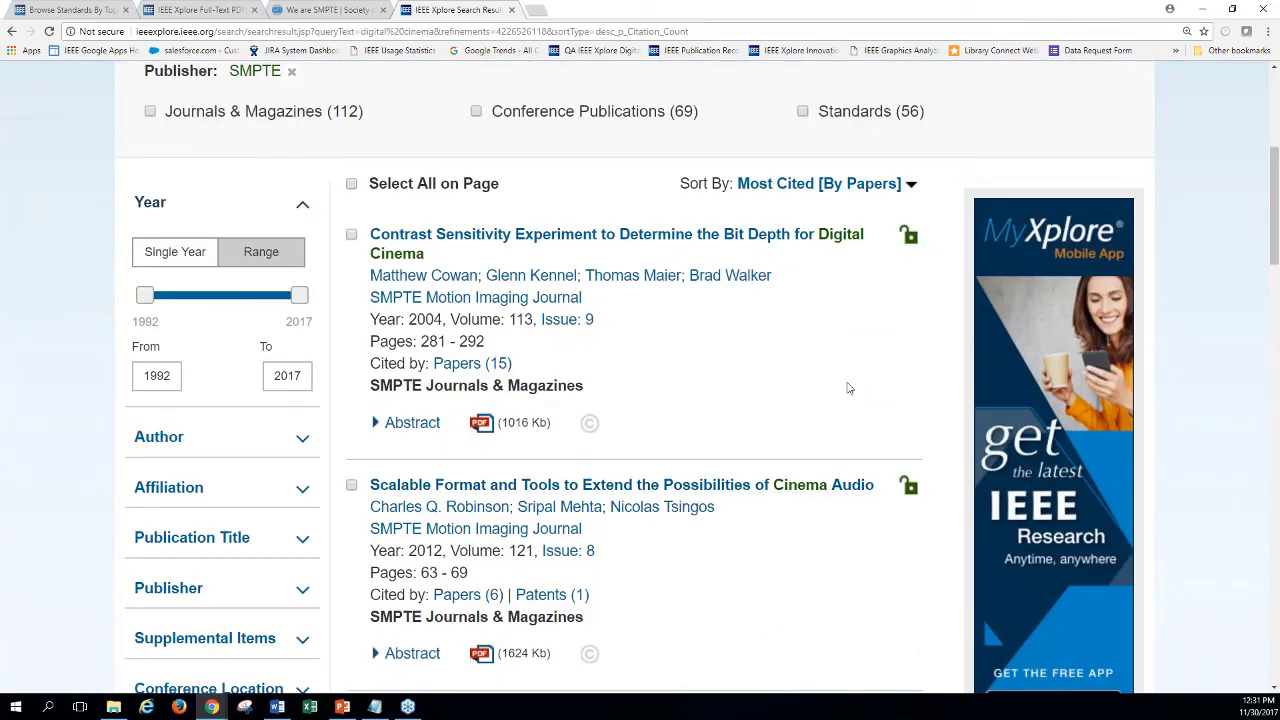
scroll(848, 388, "up", 1)
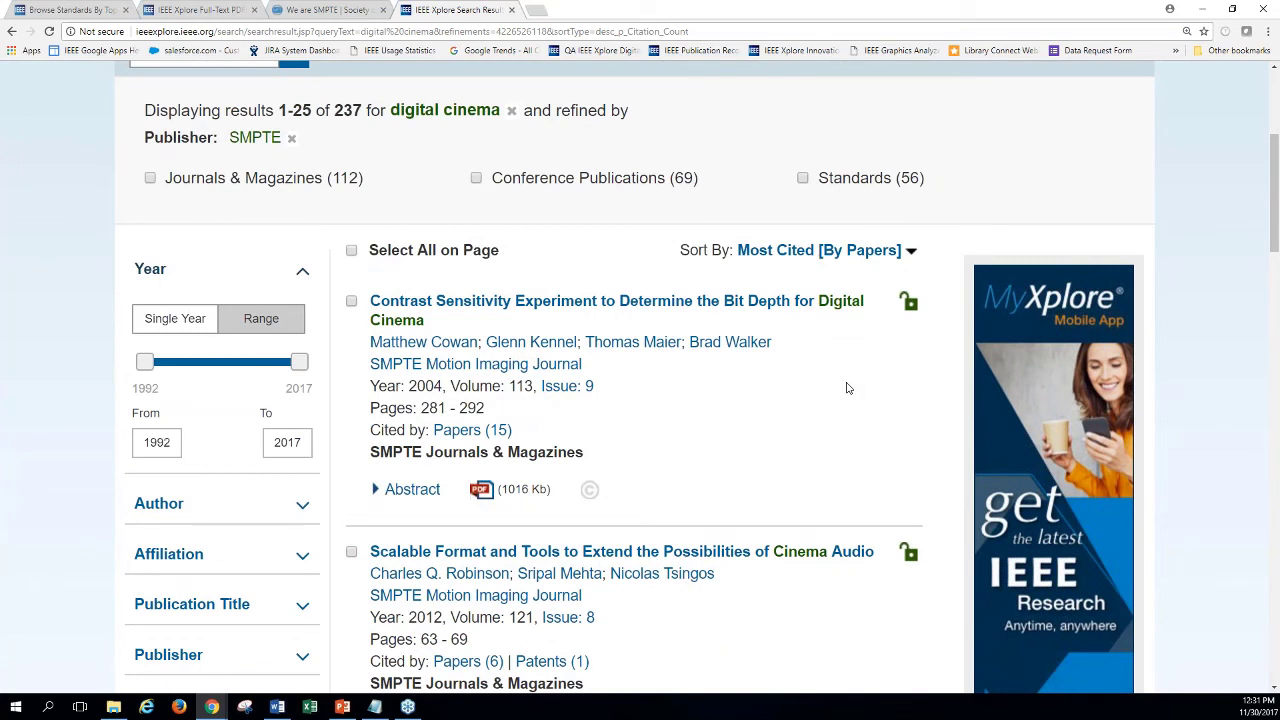
Step: Sort the results by Most Cited [By Patents] and look through the patent citations and access status of the listed articles
left_click(910, 253)
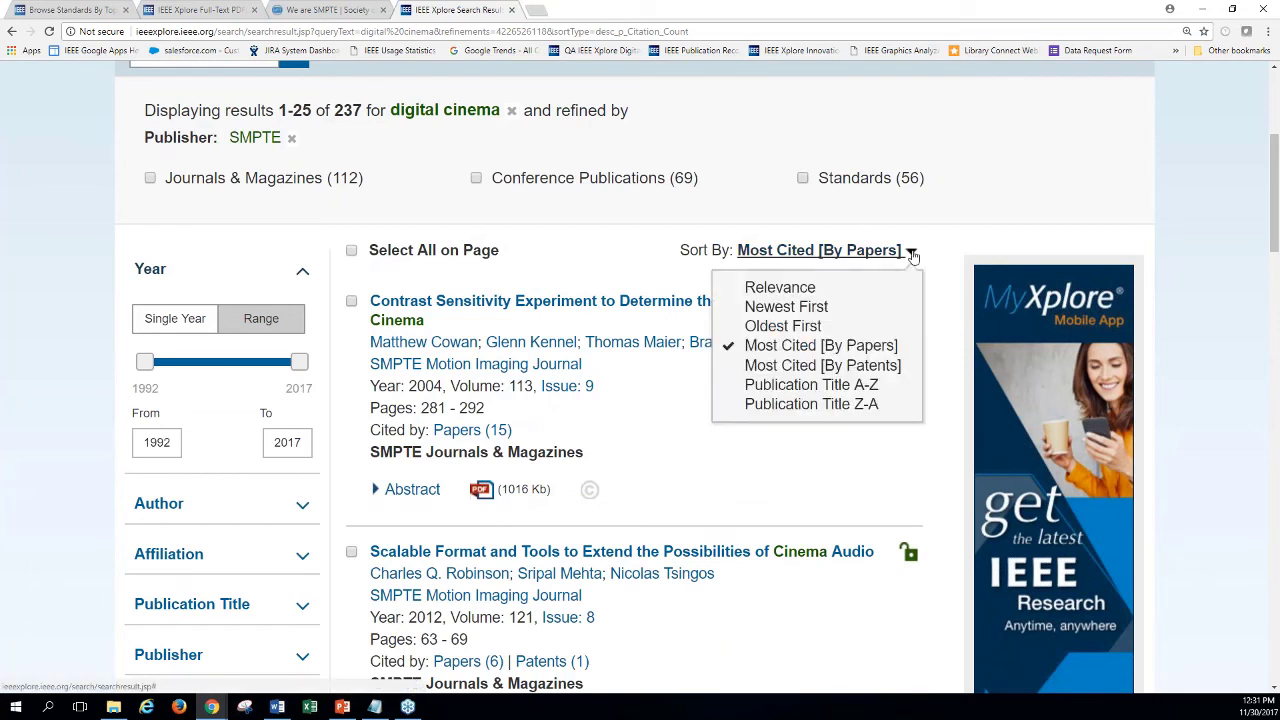
left_click(871, 366)
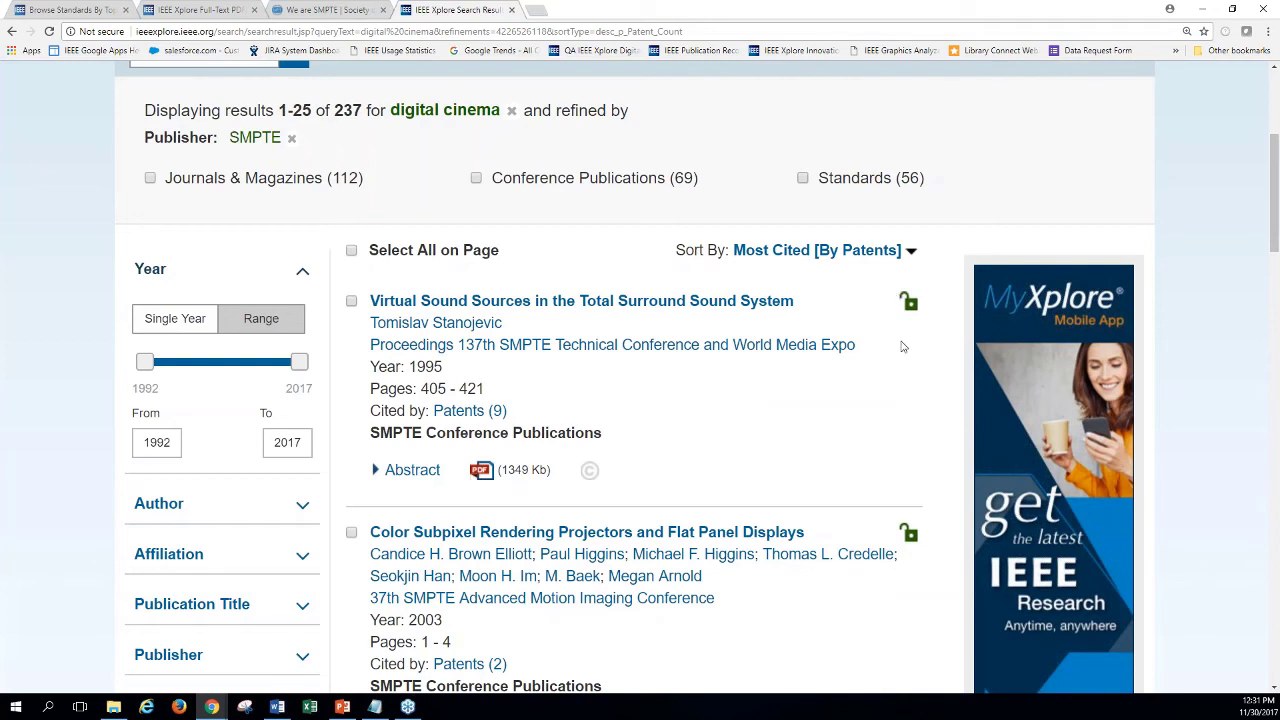
scroll(880, 358, "down", 1)
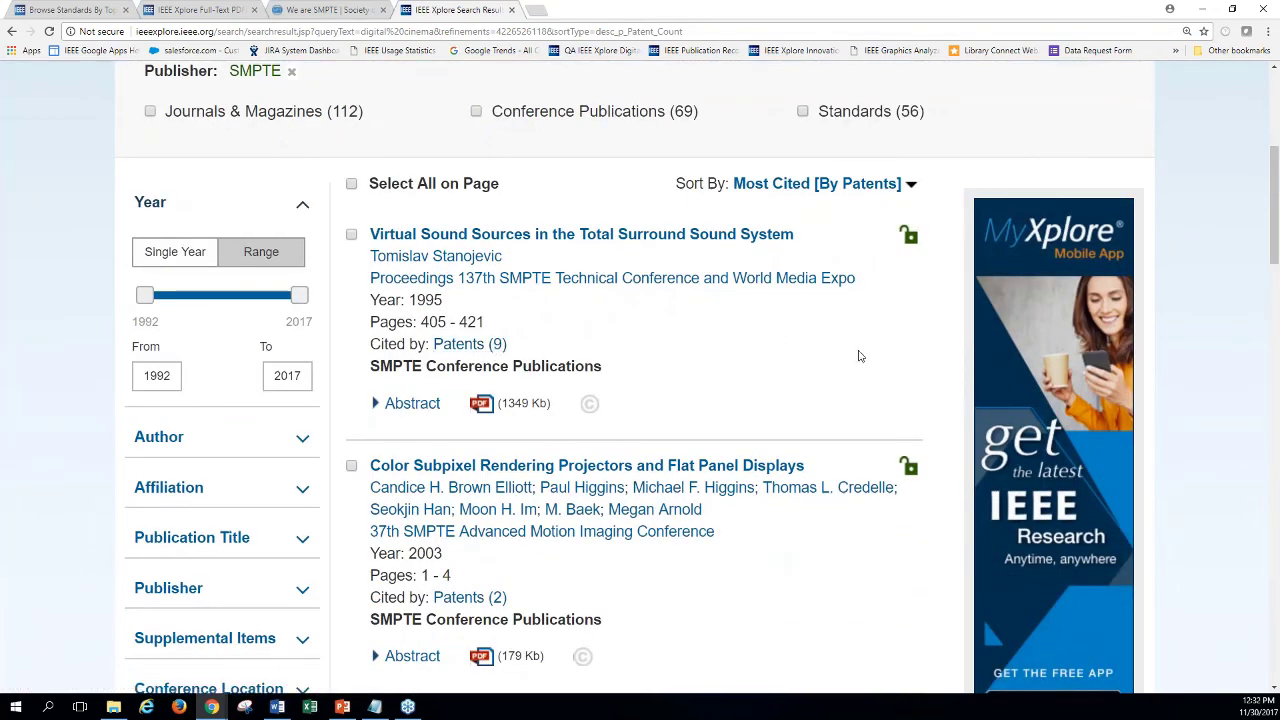
scroll(852, 358, "down", 3)
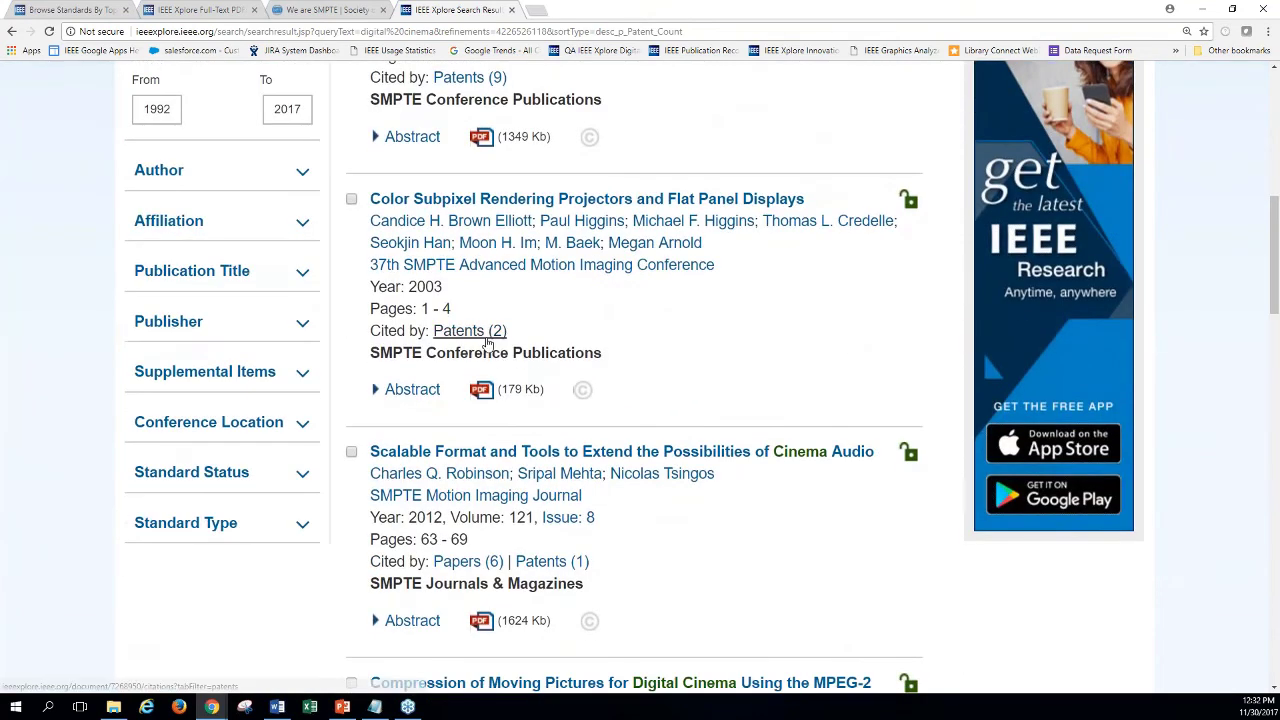
scroll(795, 412, "down", 2)
scroll(795, 415, "down", 1)
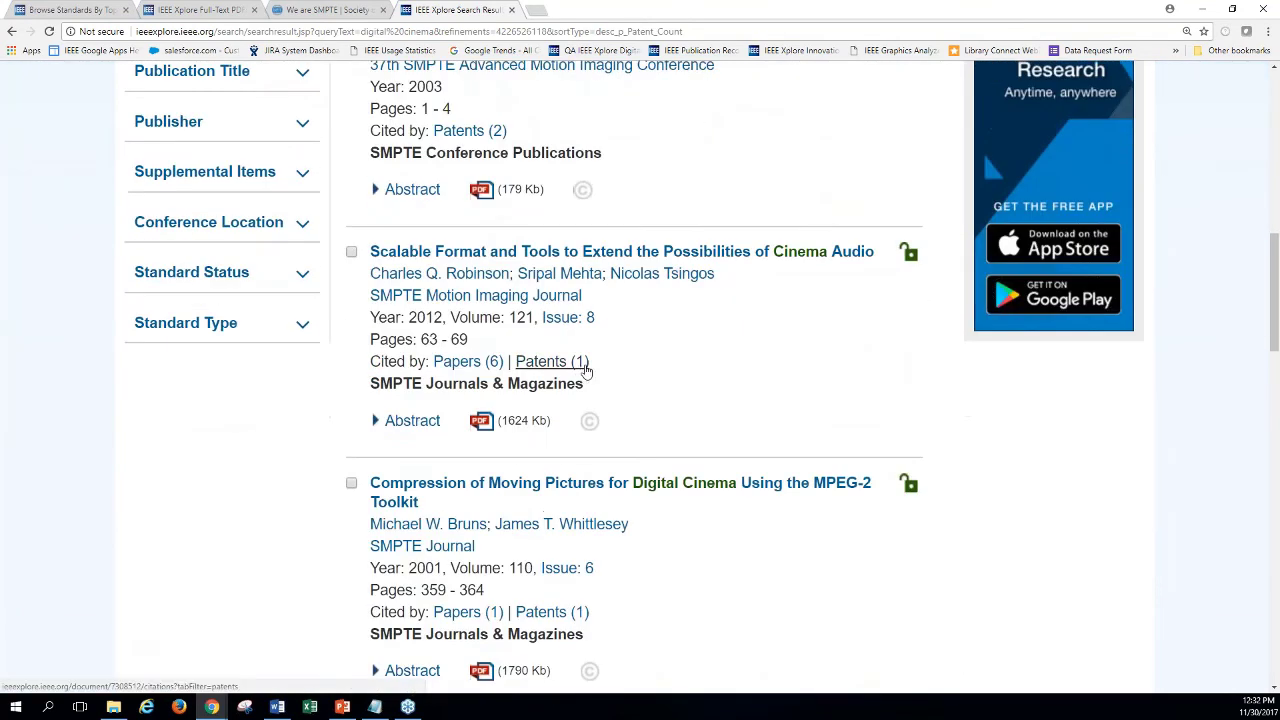
scroll(985, 436, "down", 5)
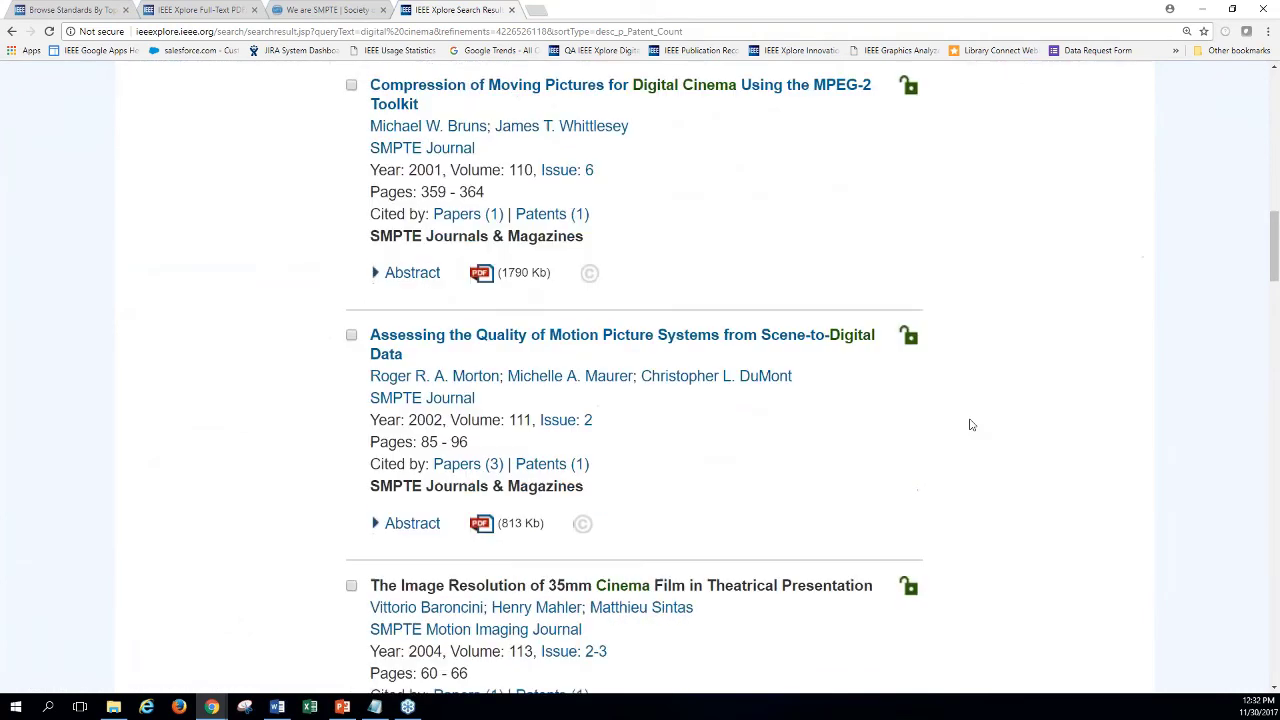
scroll(968, 425, "down", 1)
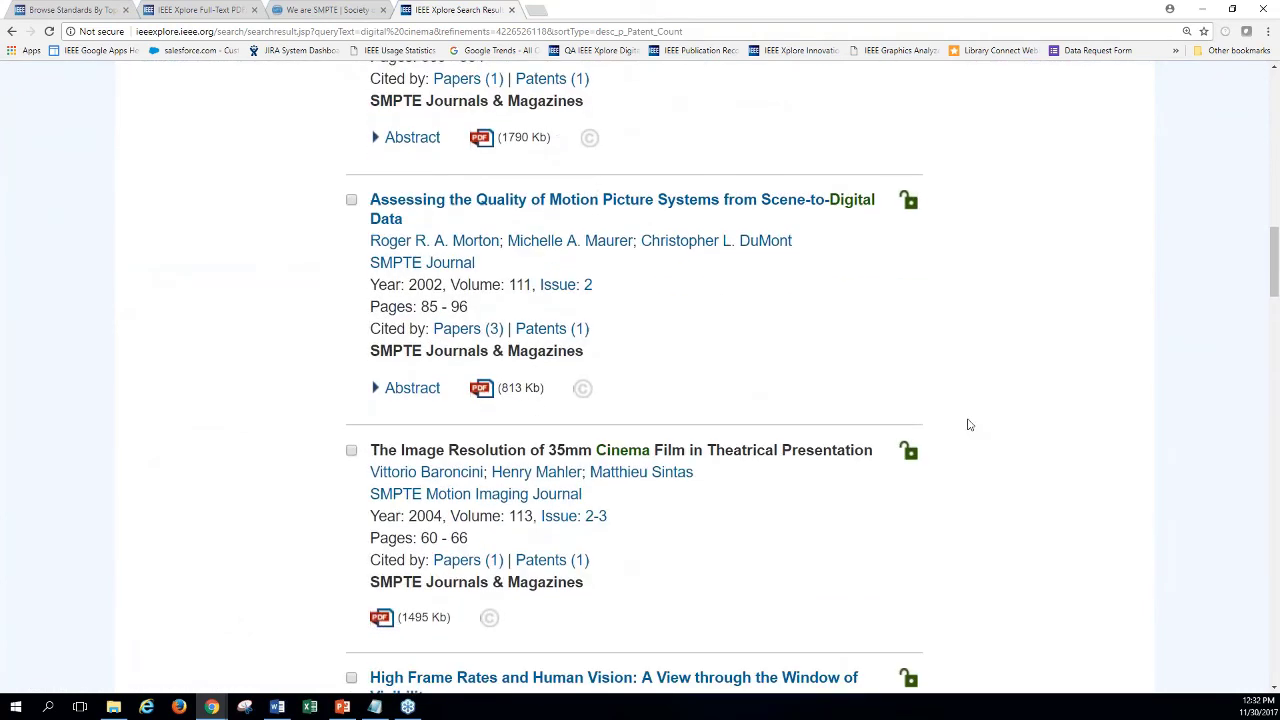
scroll(968, 425, "down", 3)
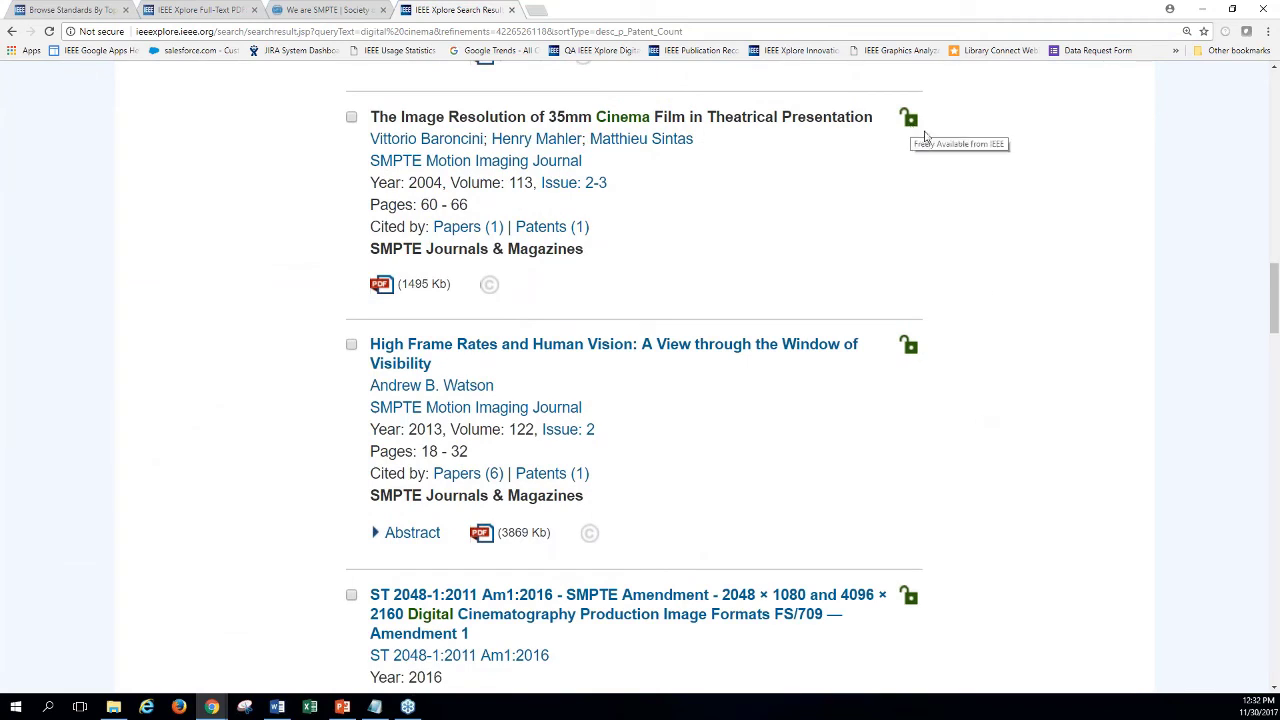
Step: Open the article "High Frame Rates and Human Vision: A View through the Window of Visibility" and view its abstract
mouse_move(914, 357)
left_click(543, 354)
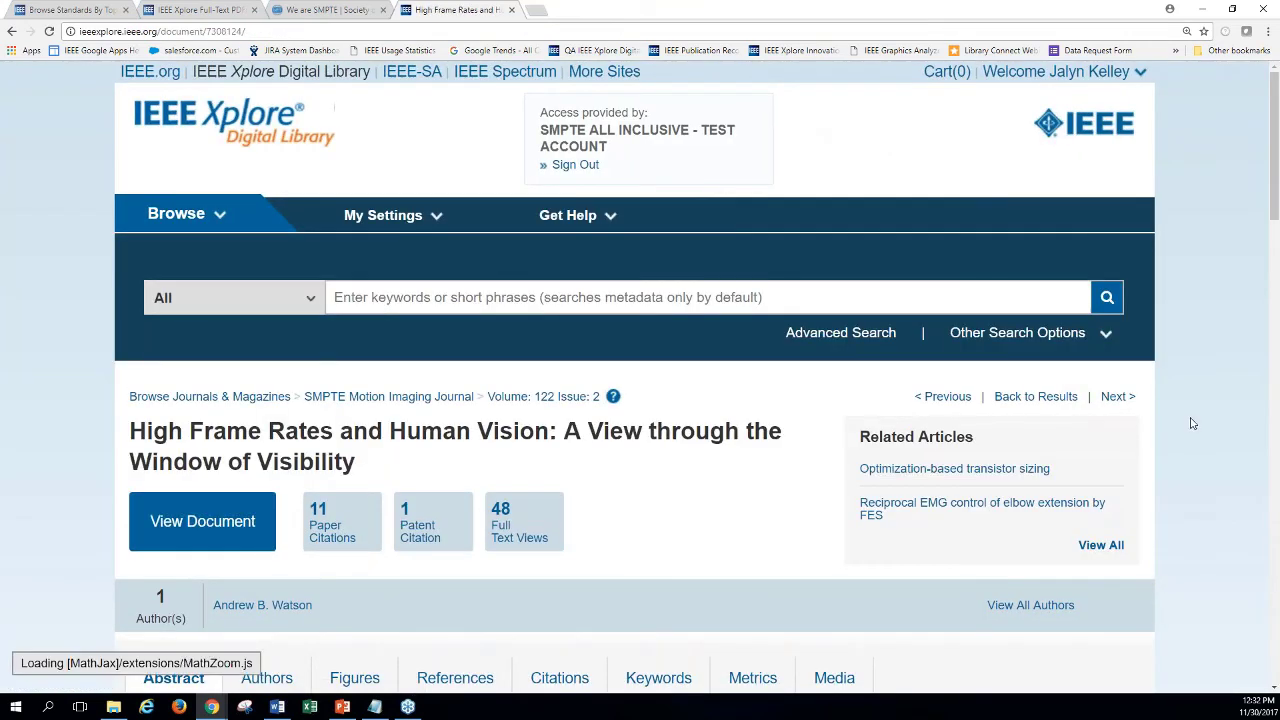
scroll(1192, 424, "down", 2)
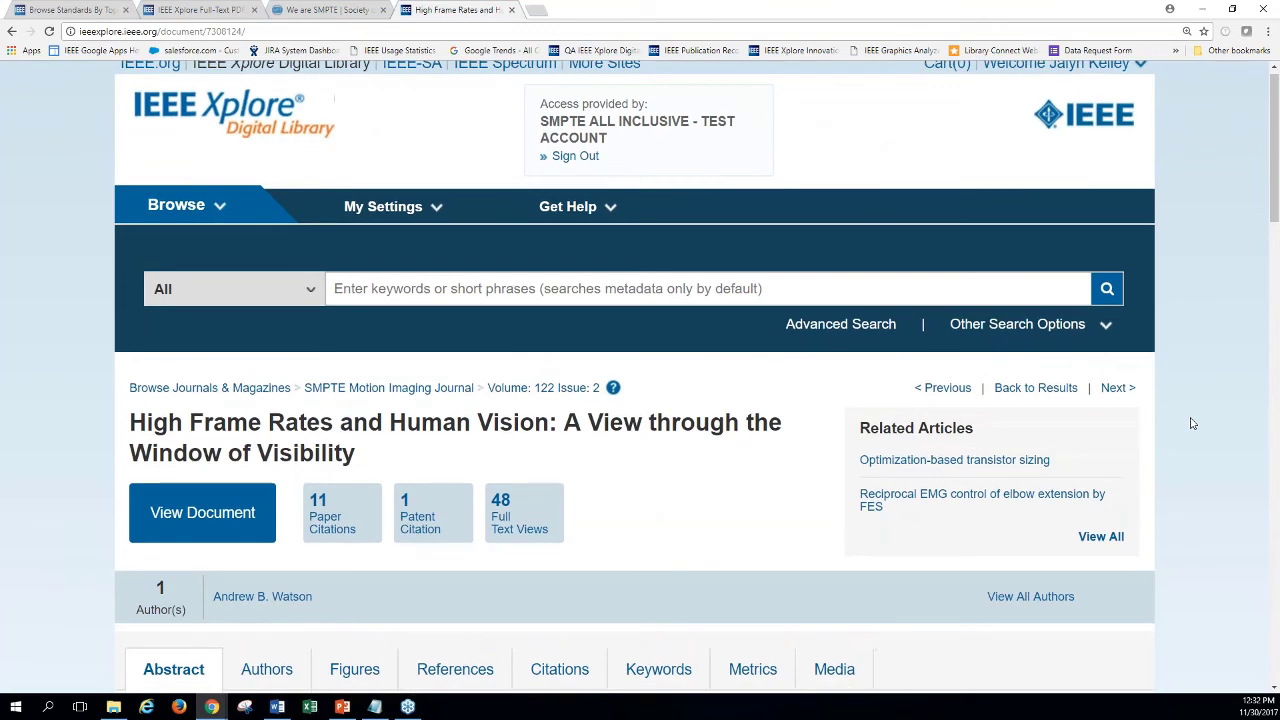
scroll(1192, 424, "down", 3)
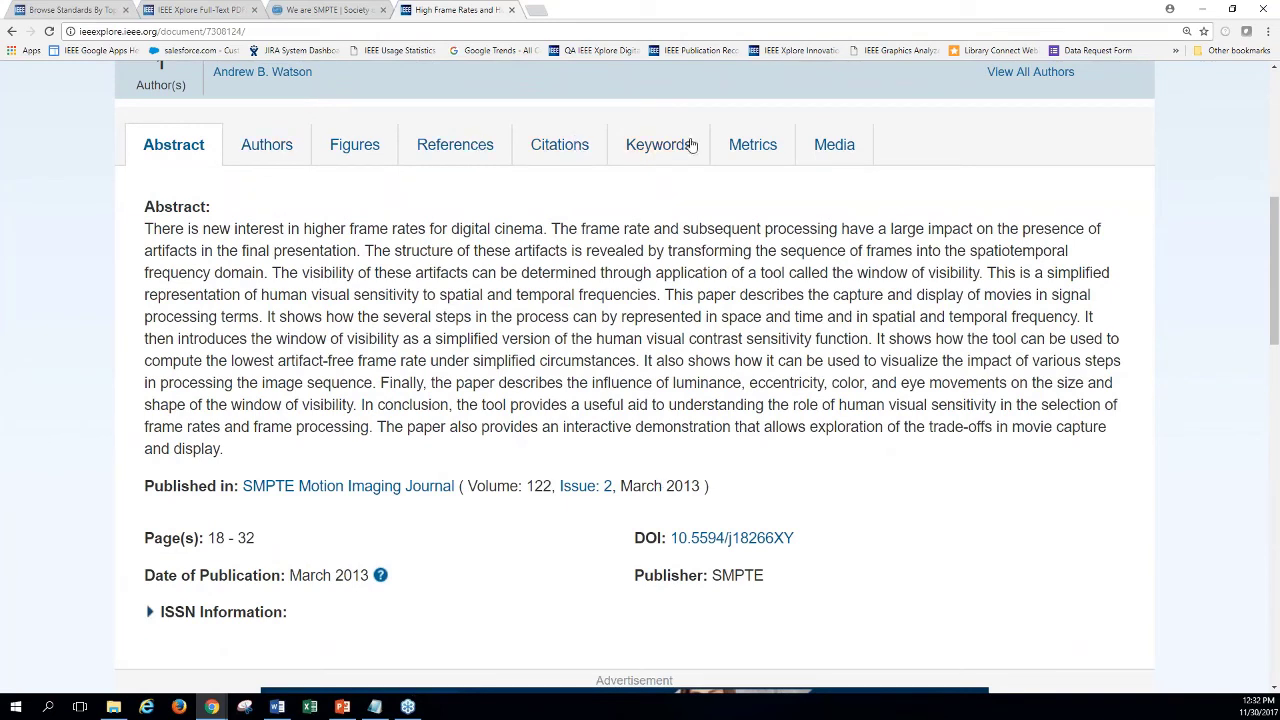
Step: Page through the article's references, and view its paper citations from Other Publications
left_click(453, 157)
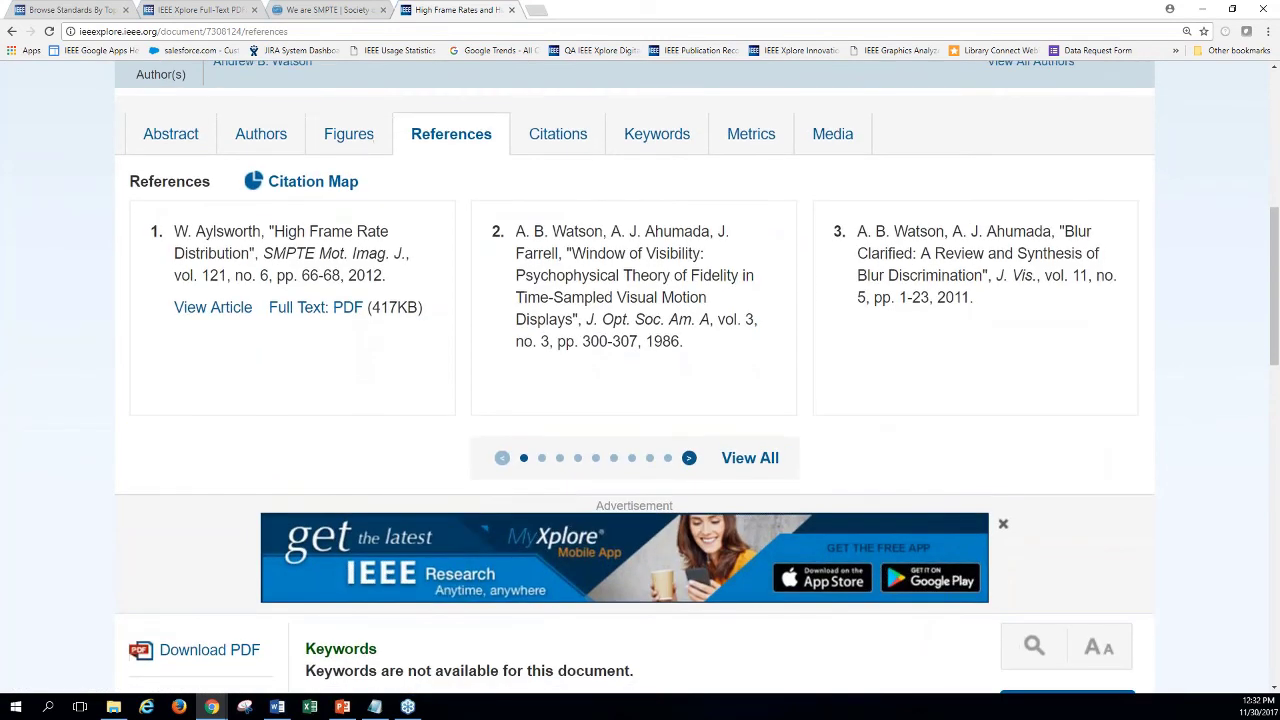
left_click(689, 457)
left_click(502, 436)
left_click(554, 134)
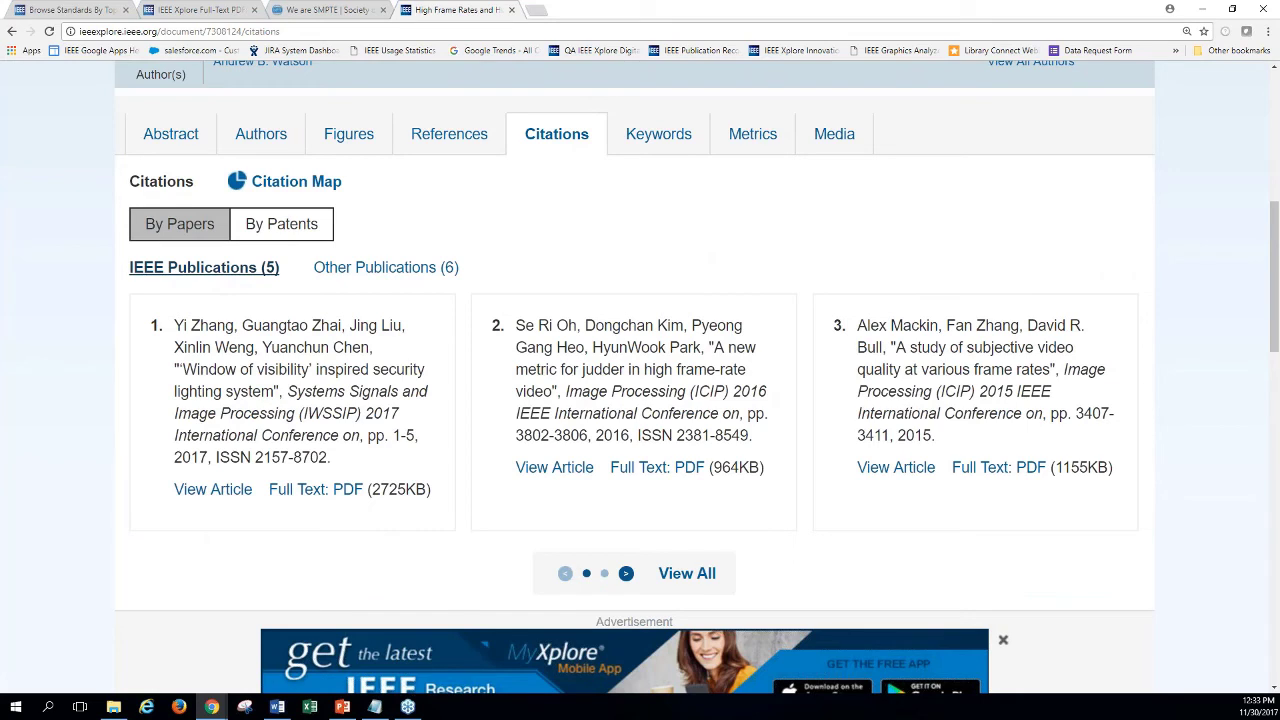
left_click(380, 268)
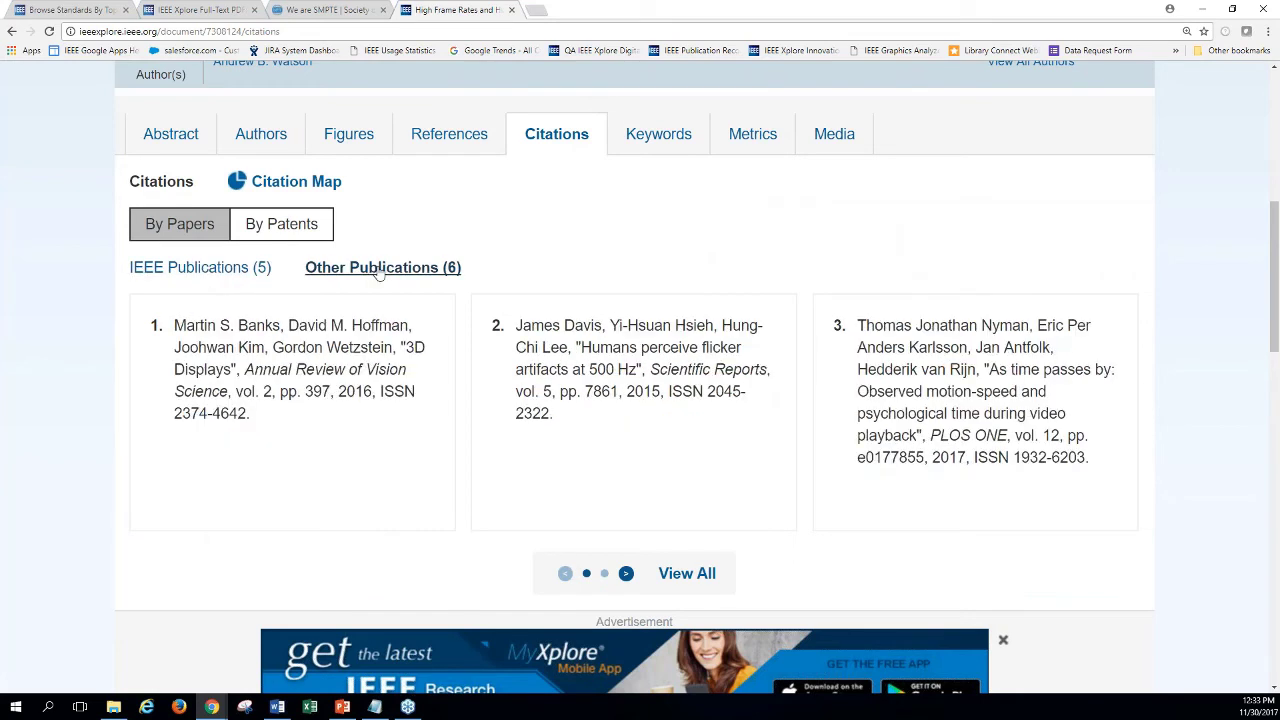
Step: View the remaining paper citations from Other Publications, and show the article's full list of patent citations
left_click(626, 573)
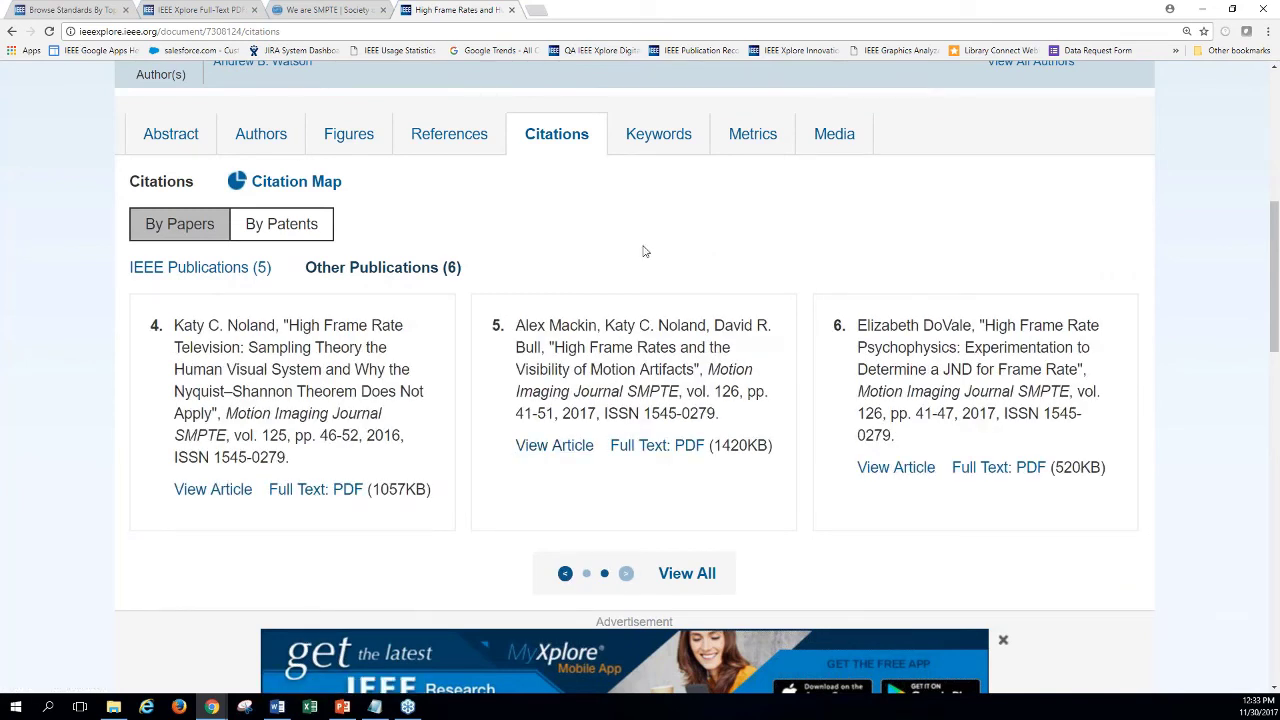
left_click(268, 228)
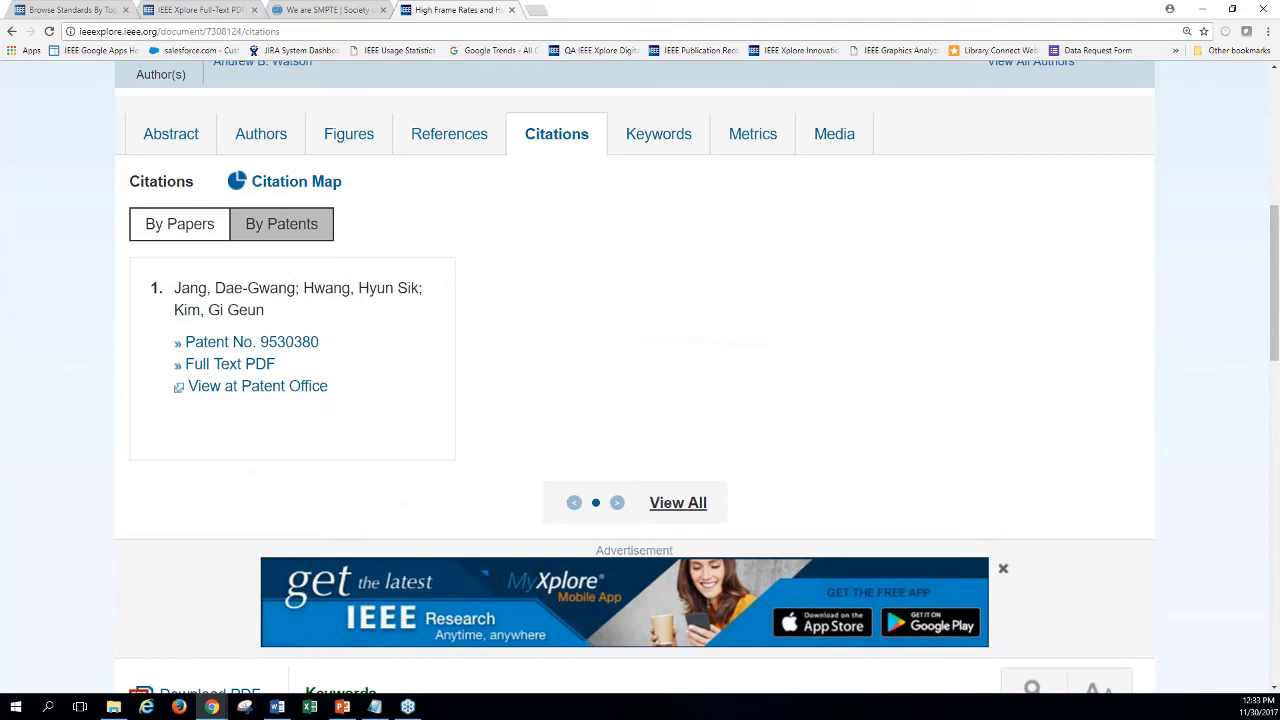
left_click(694, 510)
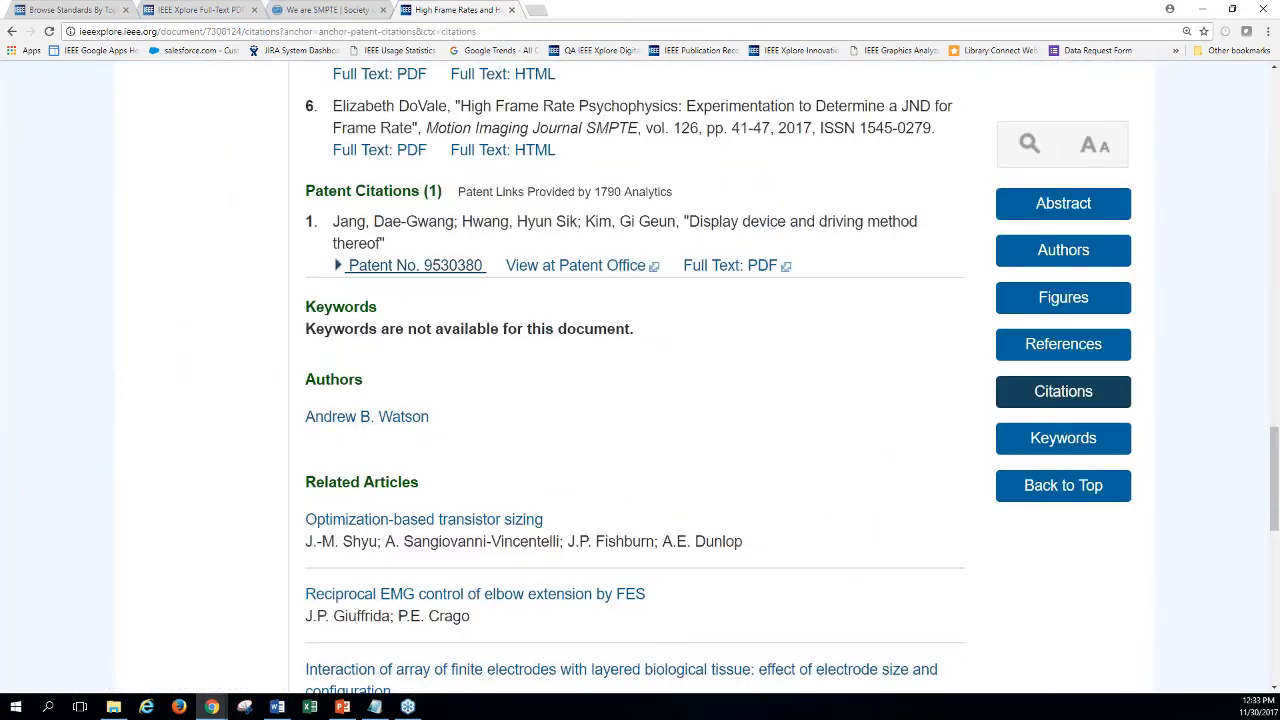
Step: Expand the citing patent "Display device and driving method thereof" and examine its abstract, assignee and dates
left_click(415, 265)
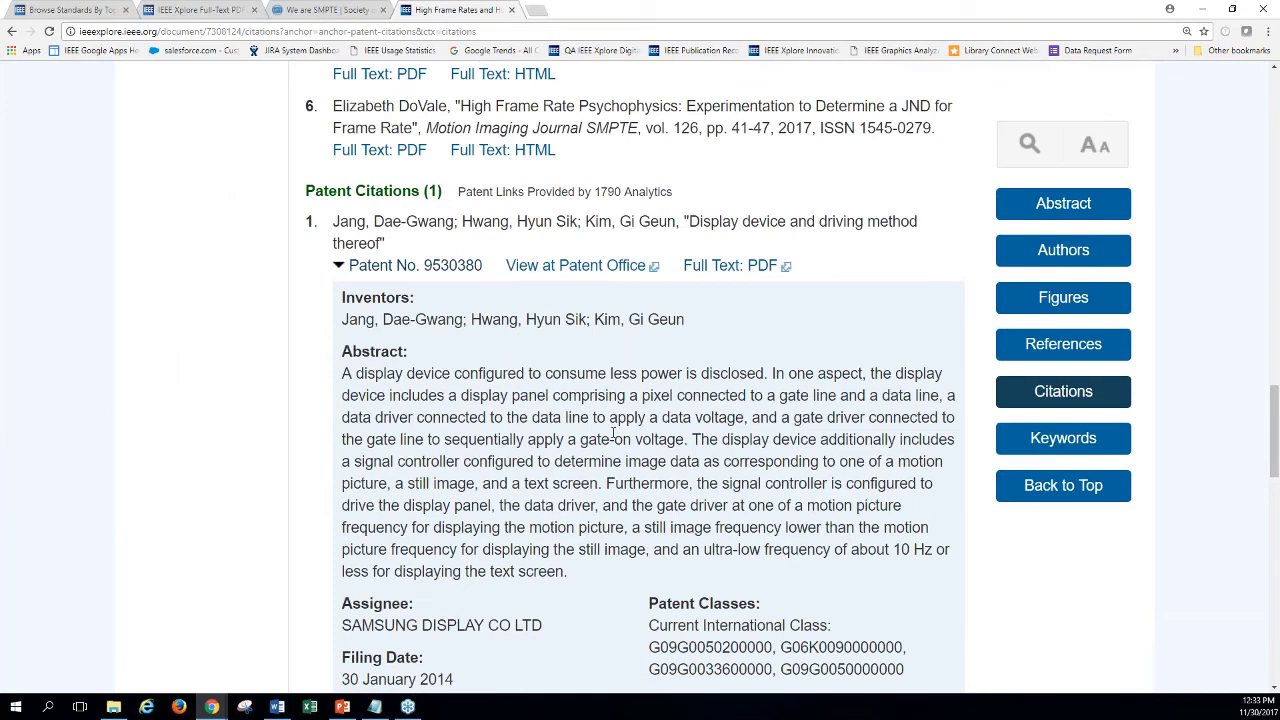
scroll(615, 432, "down", 2)
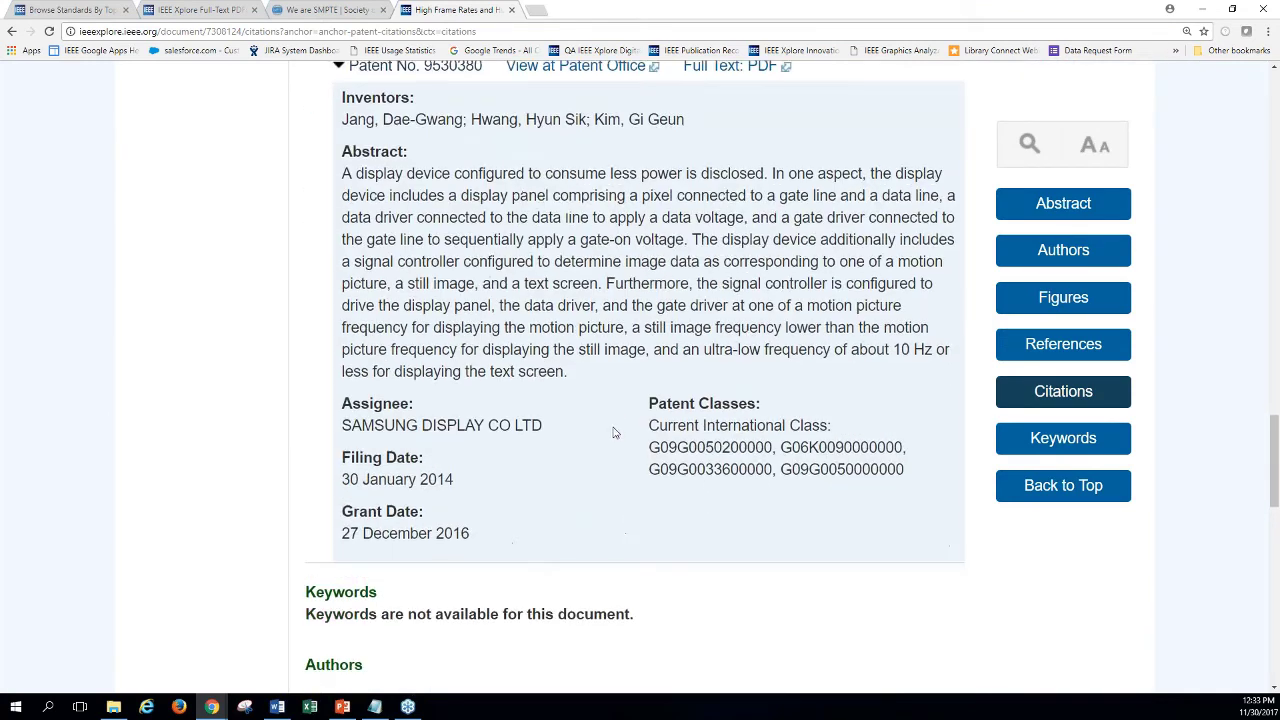
left_click_drag(340, 428, 484, 427)
left_click(577, 418)
scroll(577, 418, "up", 2)
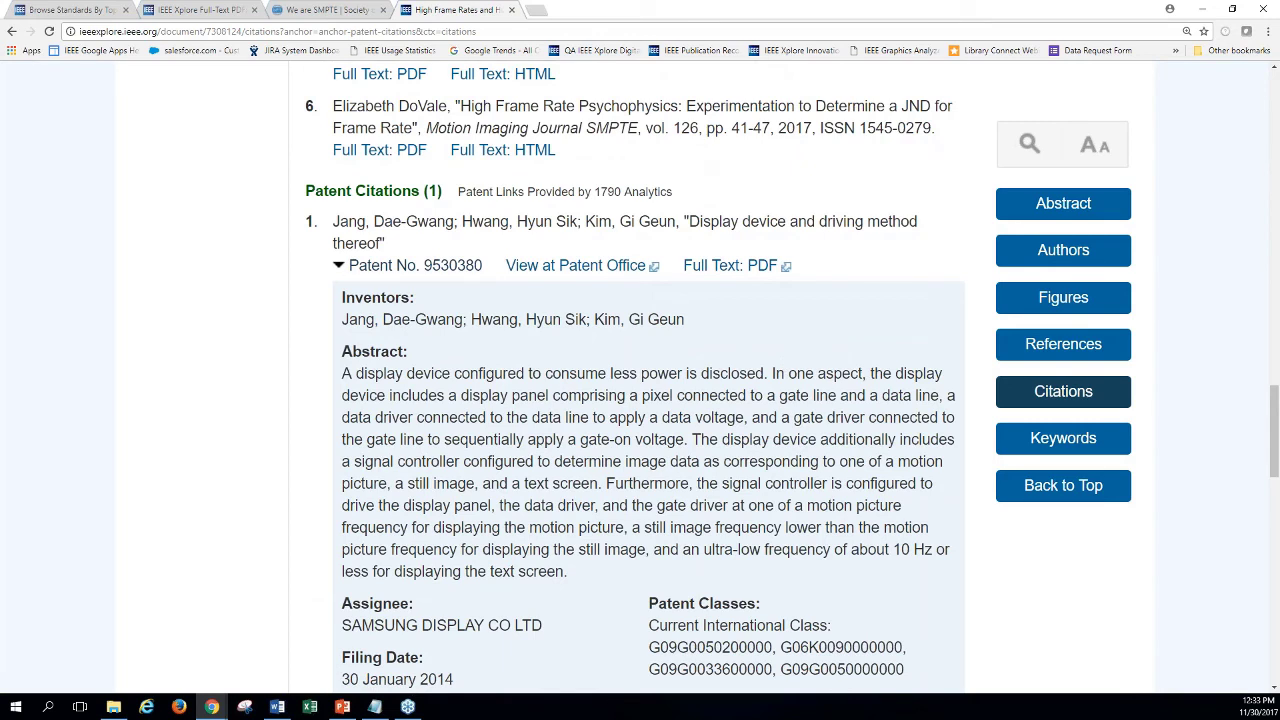
Step: Go to the article's full-text PDF and step through the occurrences of "fourier", closing the text search
left_click_drag(1274, 420, 1262, 261)
scroll(183, 218, "down", 1)
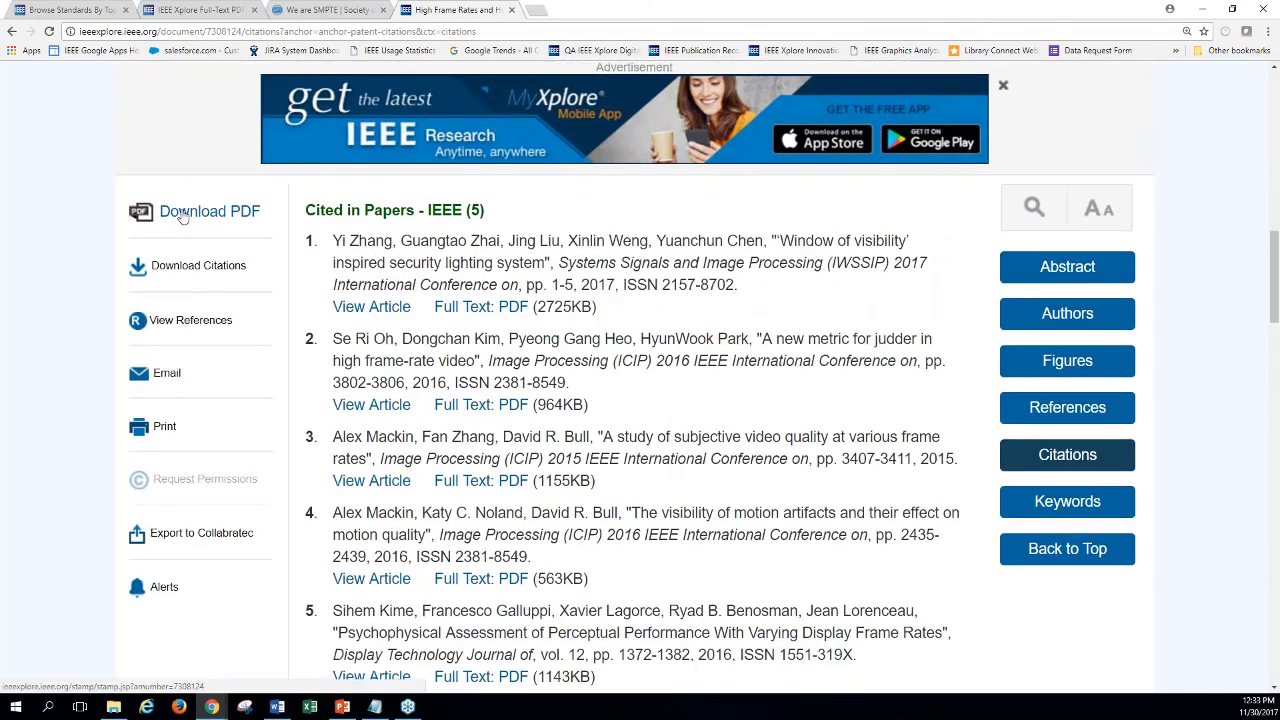
left_click(203, 12)
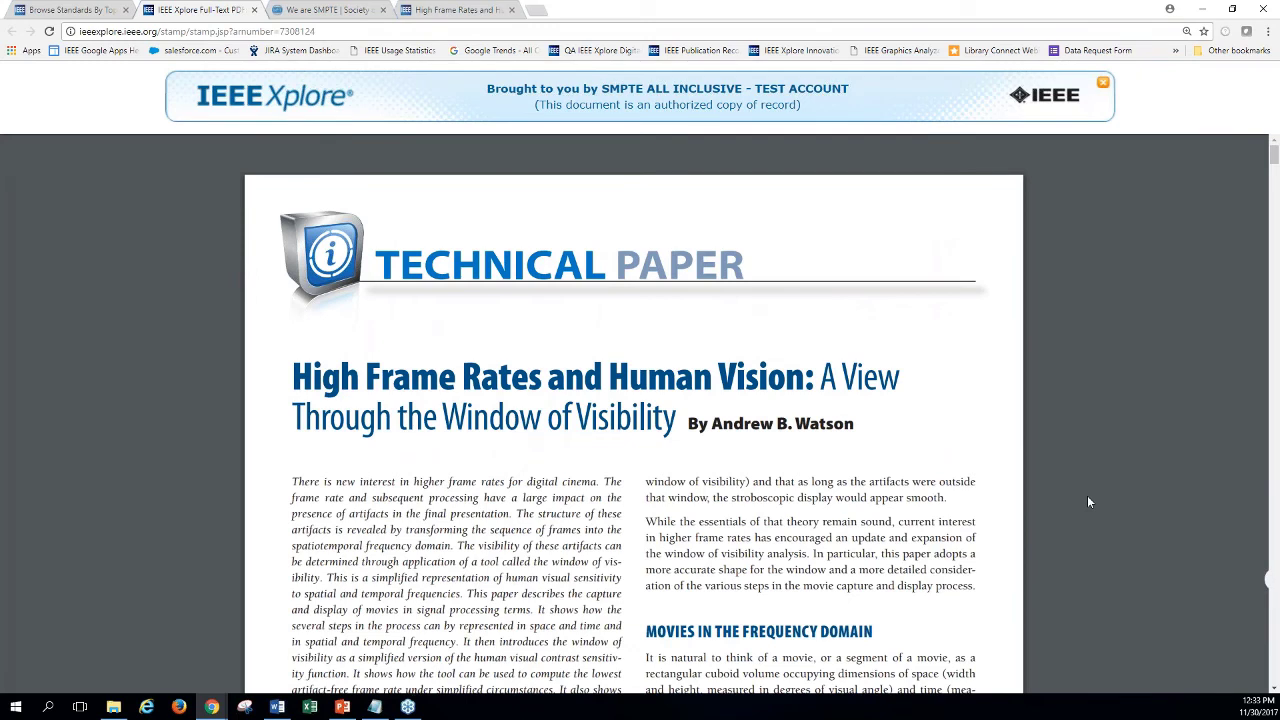
key("ctrl+f")
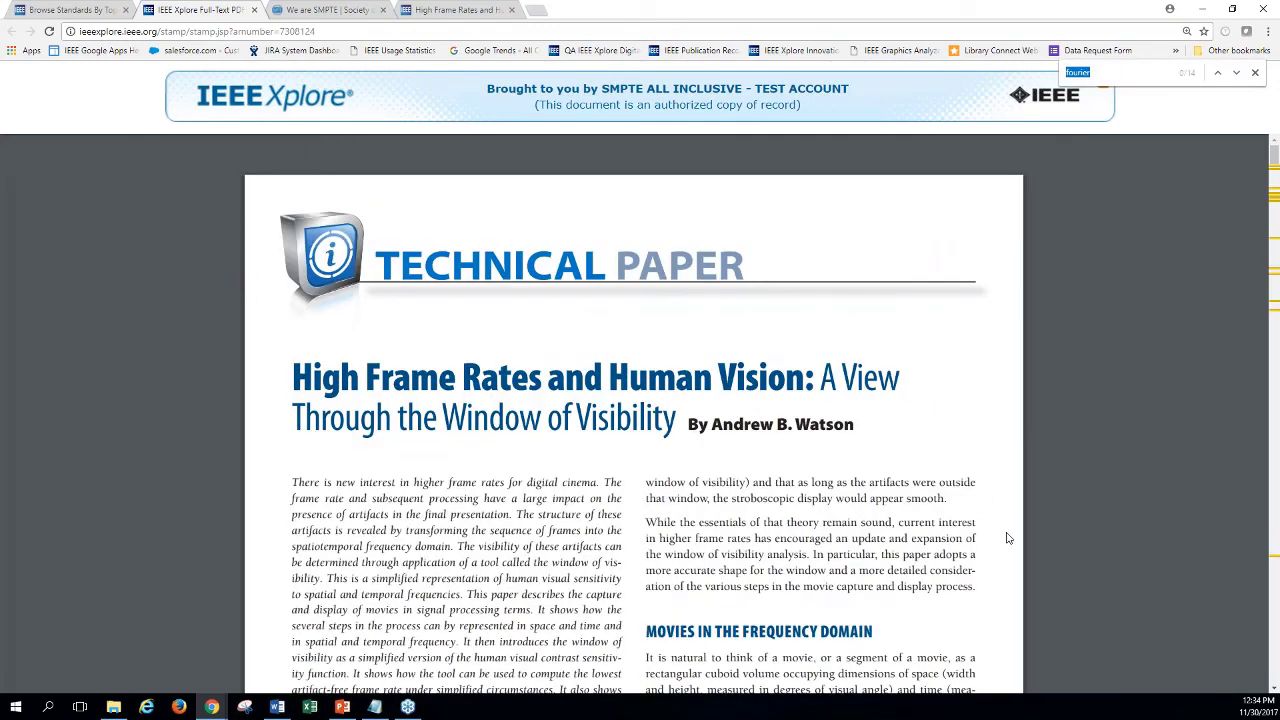
key("Return")
key("Return")
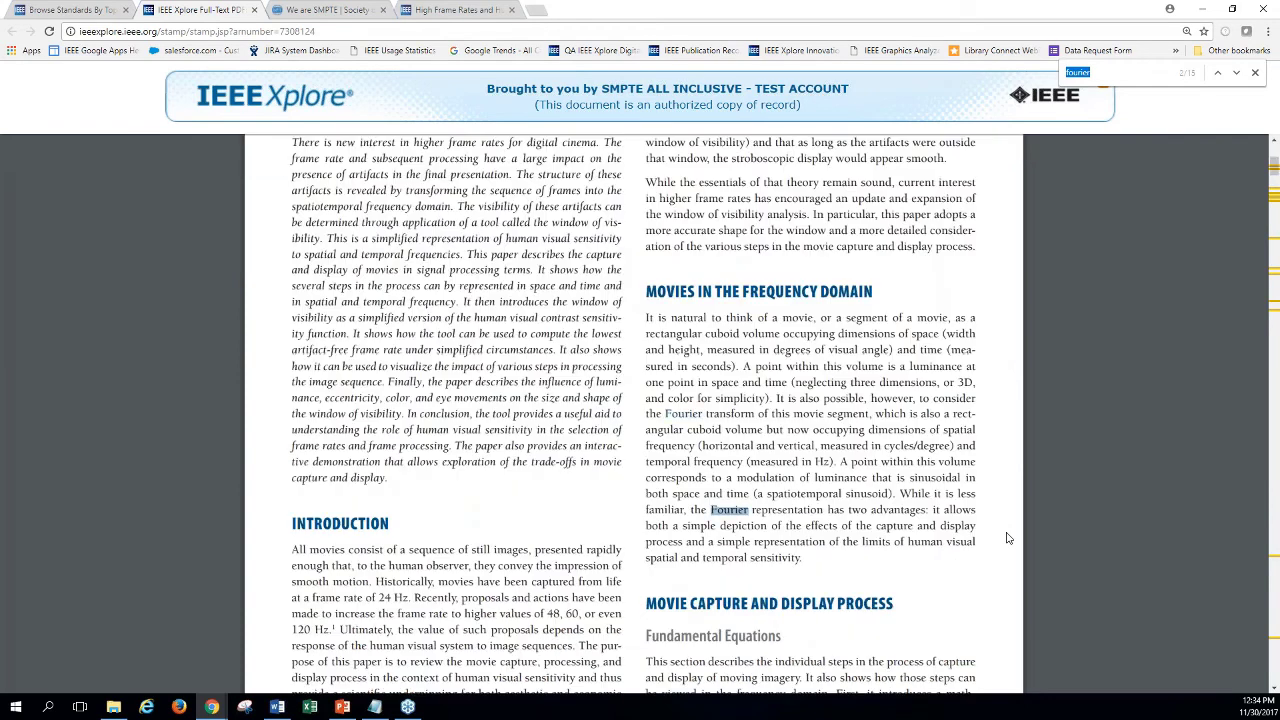
left_click(1255, 72)
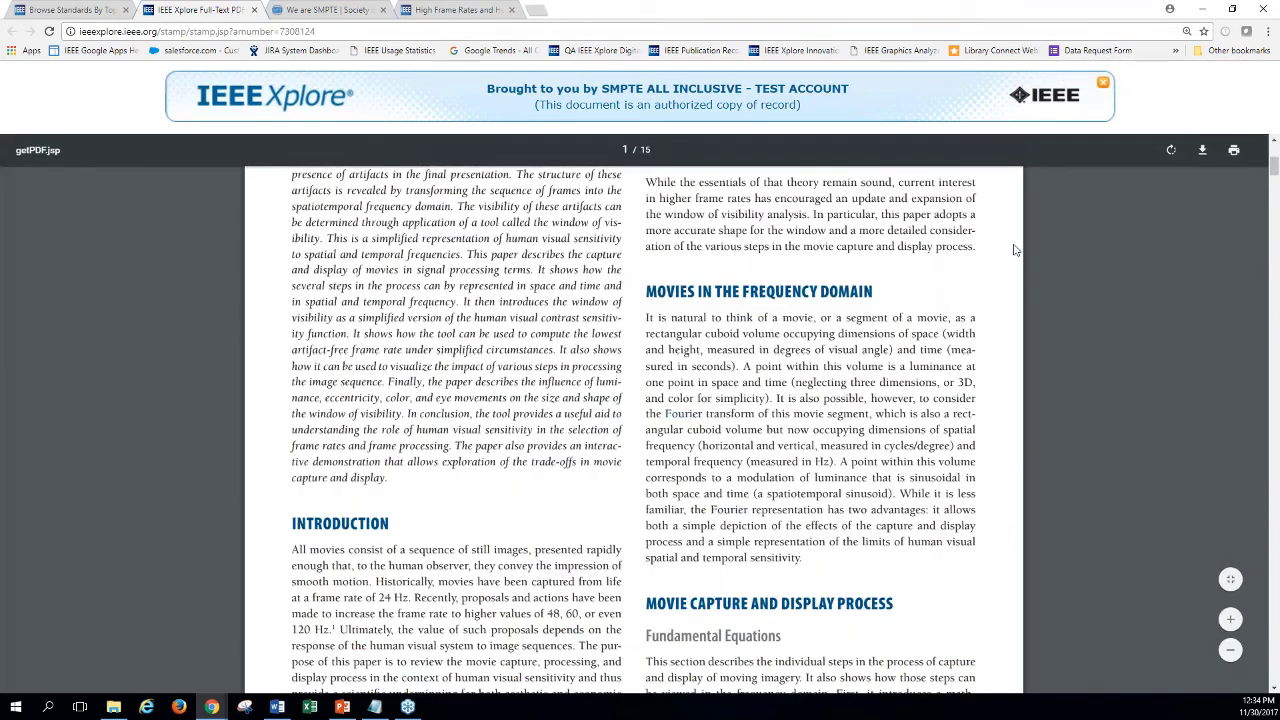
Step: On the article's page, generate its citation as Citation Only in Plain Text, and review the other download formats without downloading again
left_click(447, 18)
left_click(167, 272)
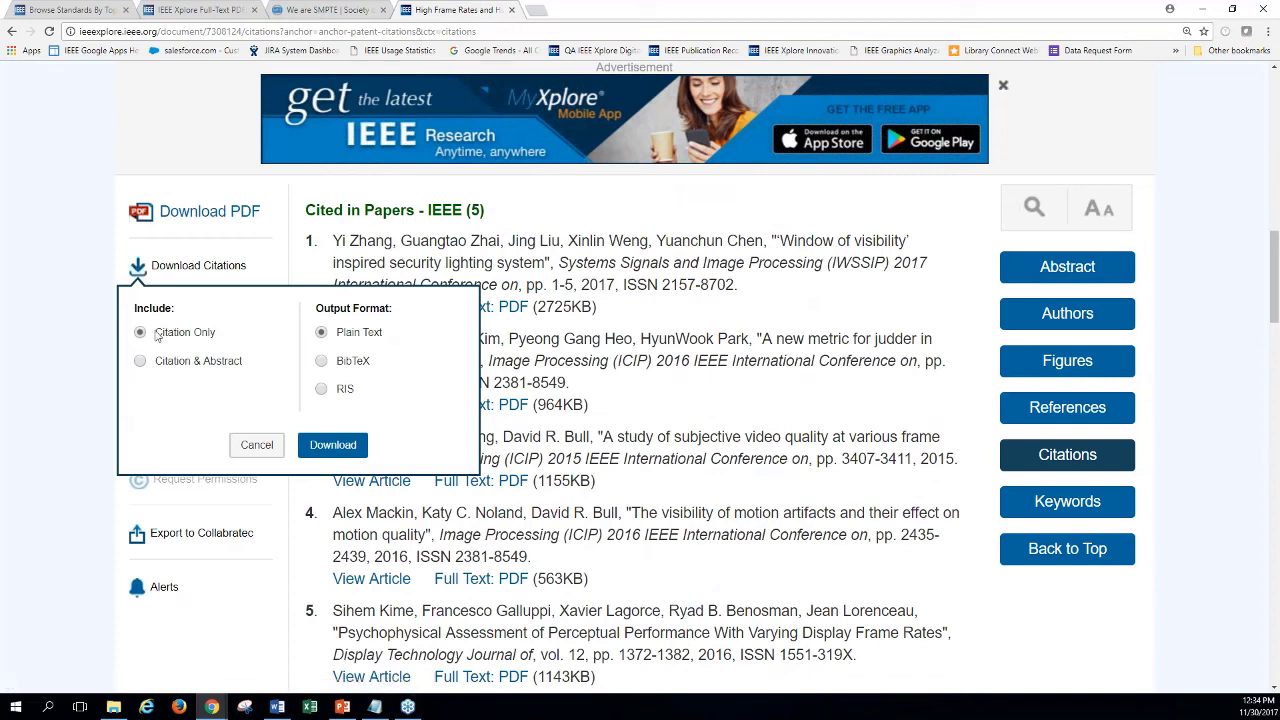
left_click(332, 446)
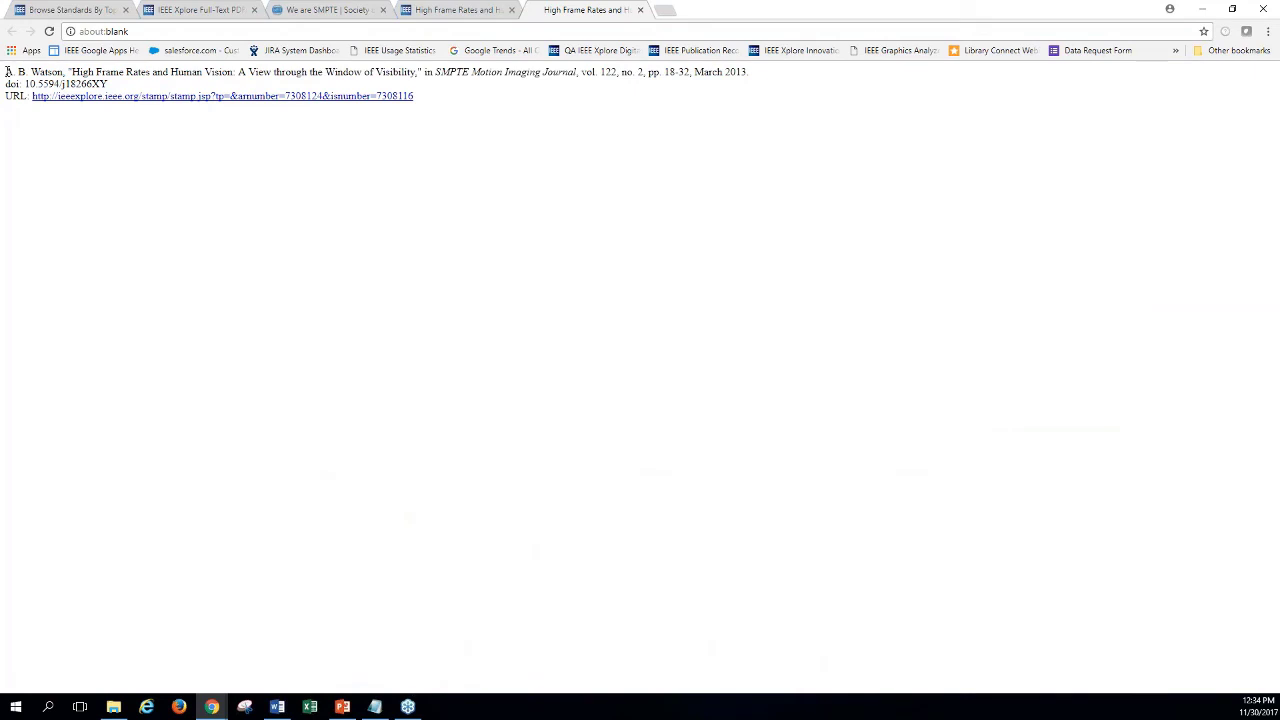
left_click_drag(8, 72, 128, 90)
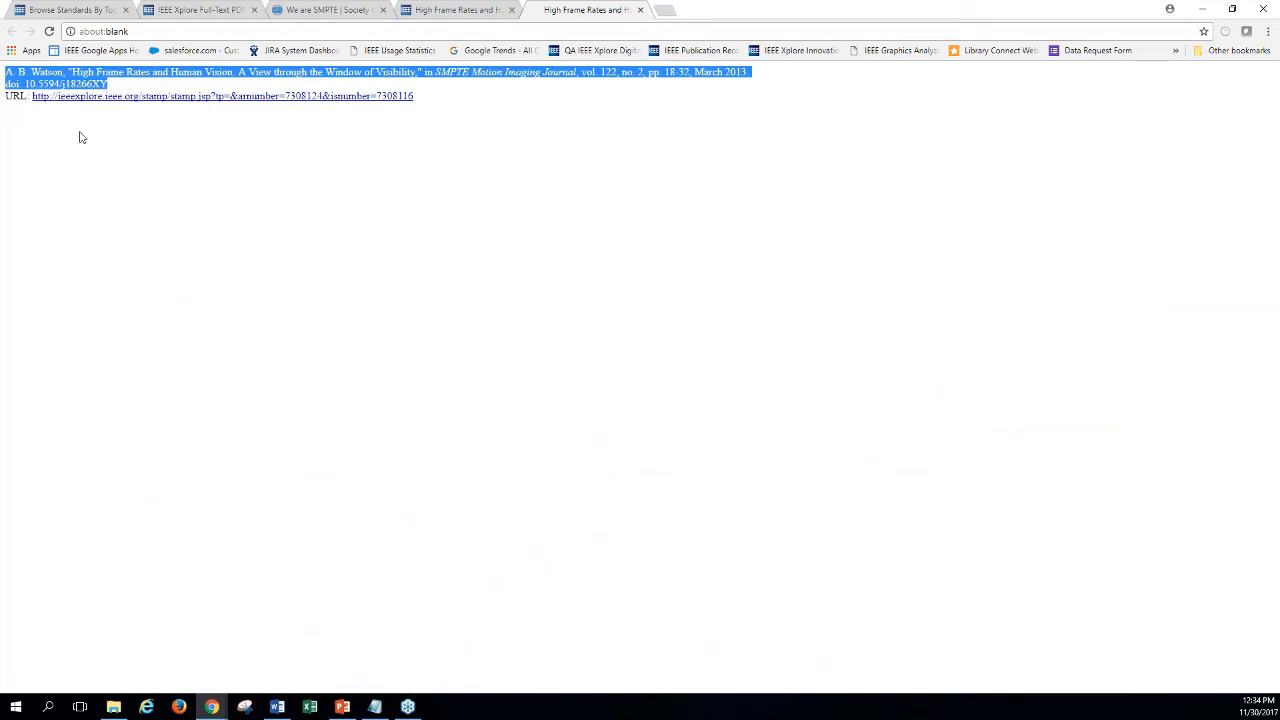
left_click(640, 10)
left_click(214, 268)
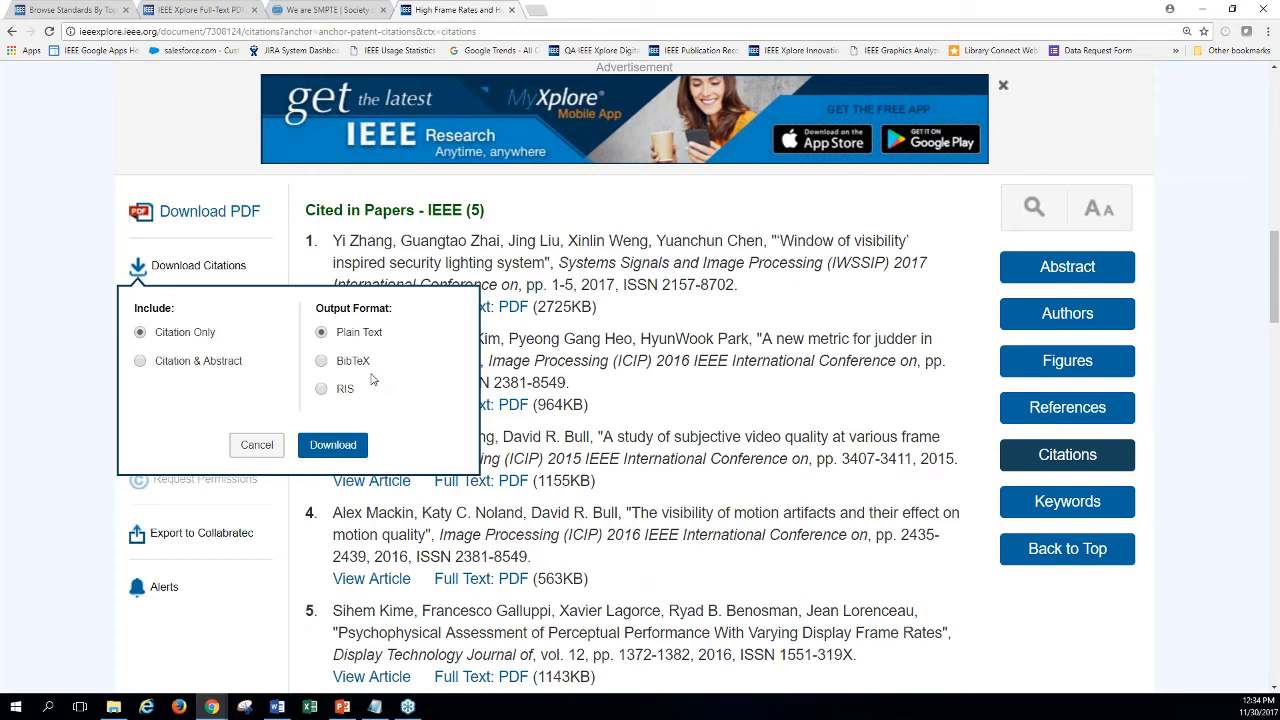
left_click(262, 445)
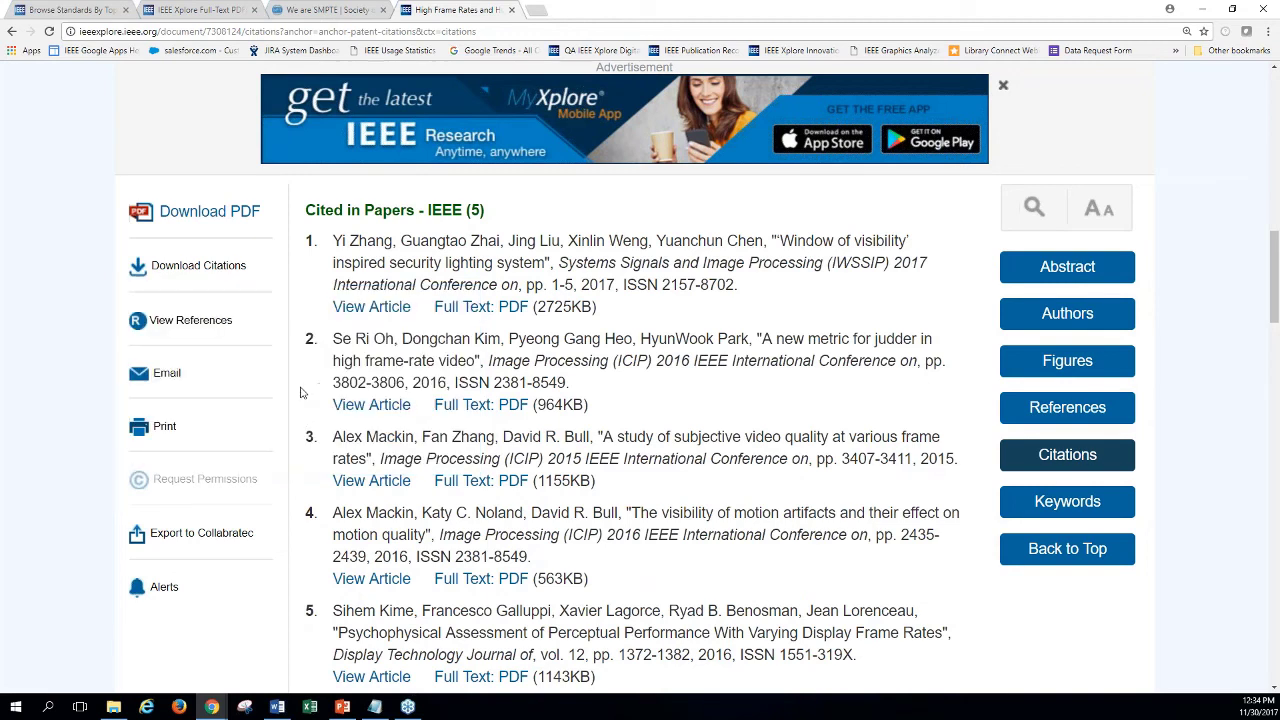
Step: Open the form for emailing the document and look over its fields without filling them in
left_click(158, 372)
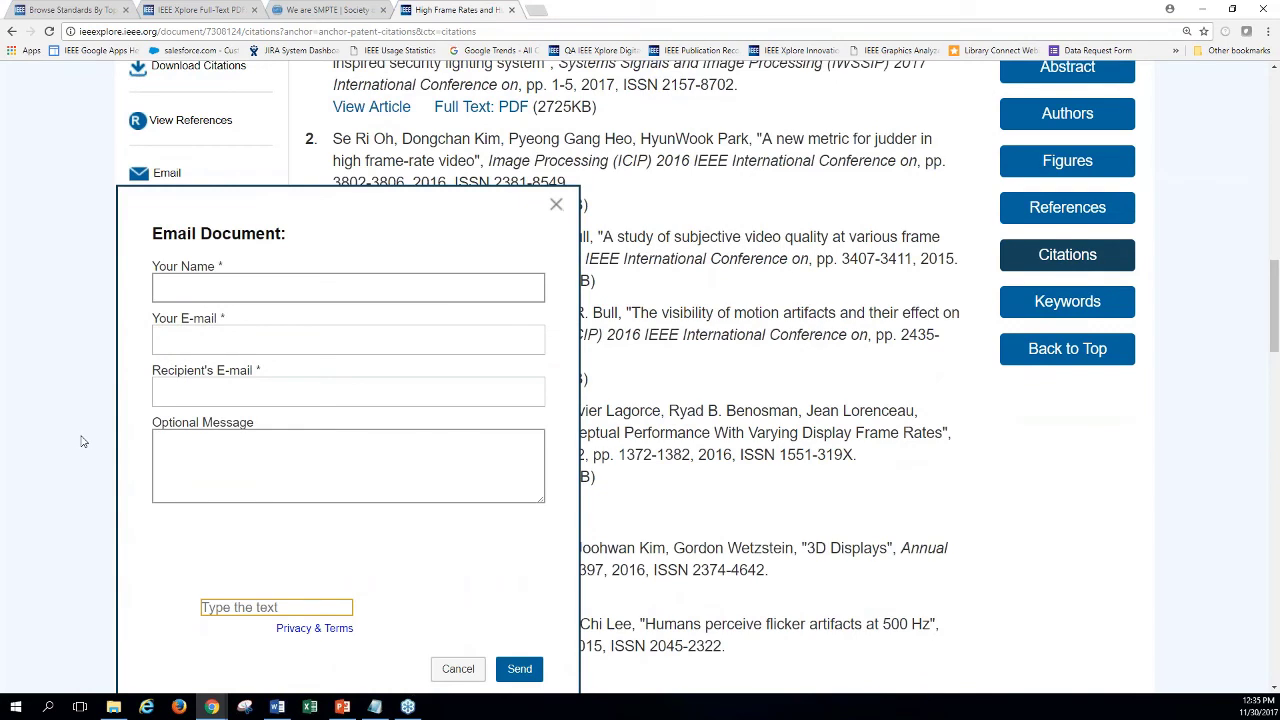
scroll(80, 440, "up", 1)
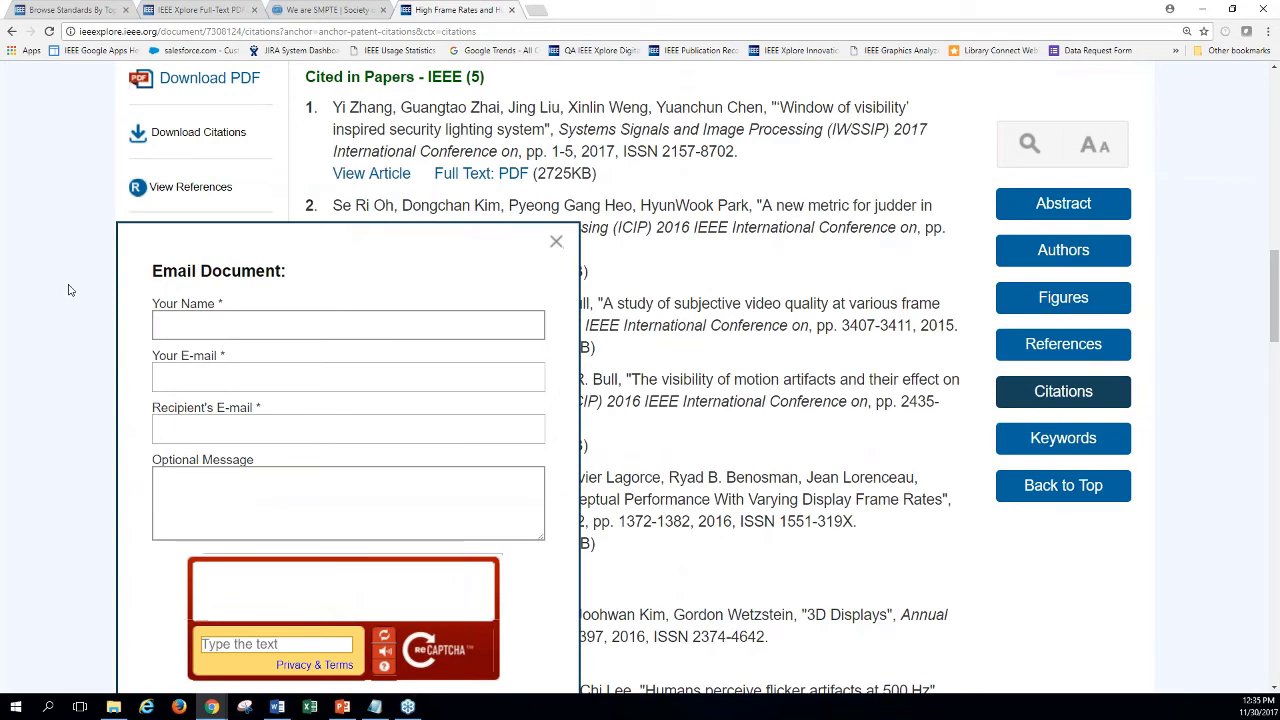
scroll(68, 290, "down", 5)
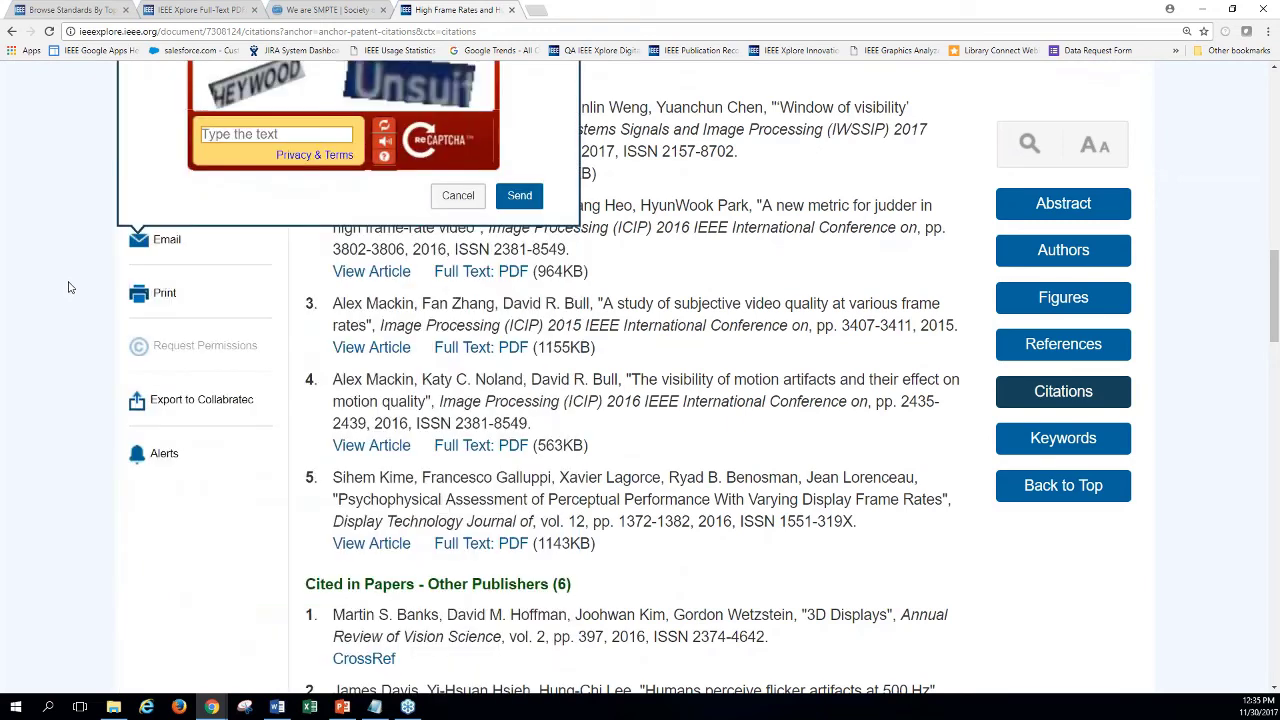
scroll(250, 284, "down", 1)
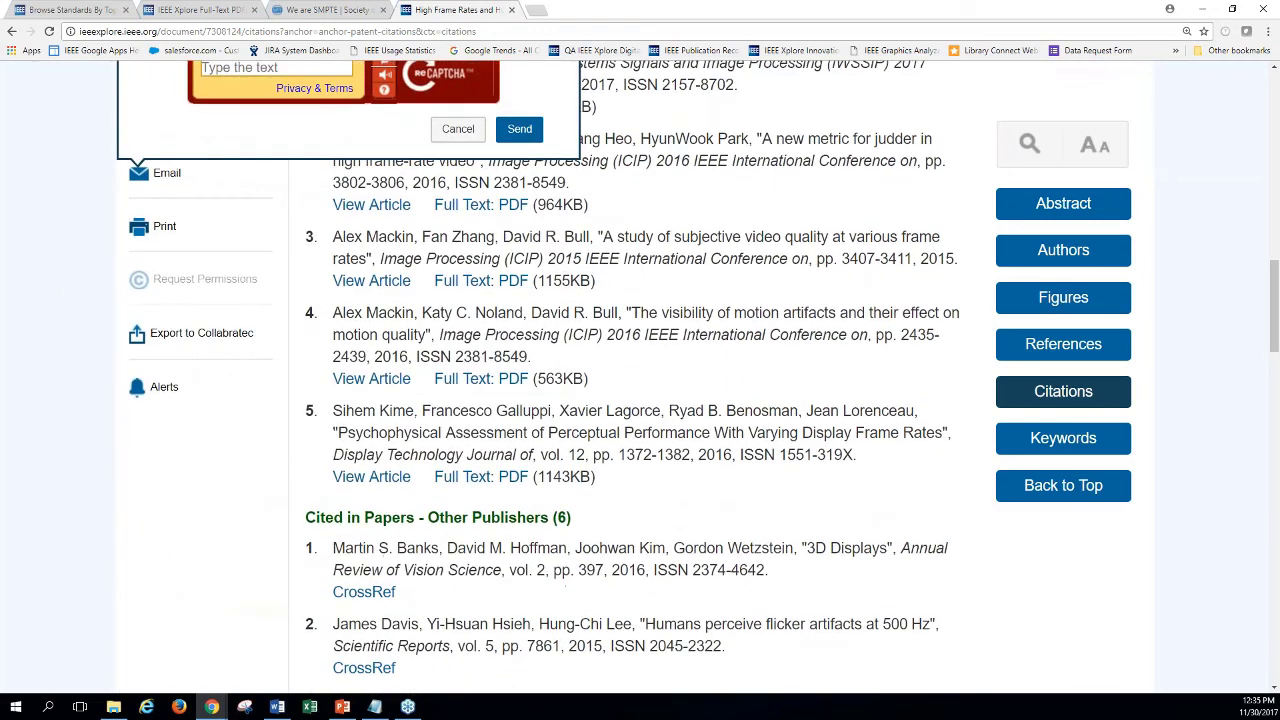
scroll(1222, 282, "up", 3)
scroll(1222, 282, "up", 1)
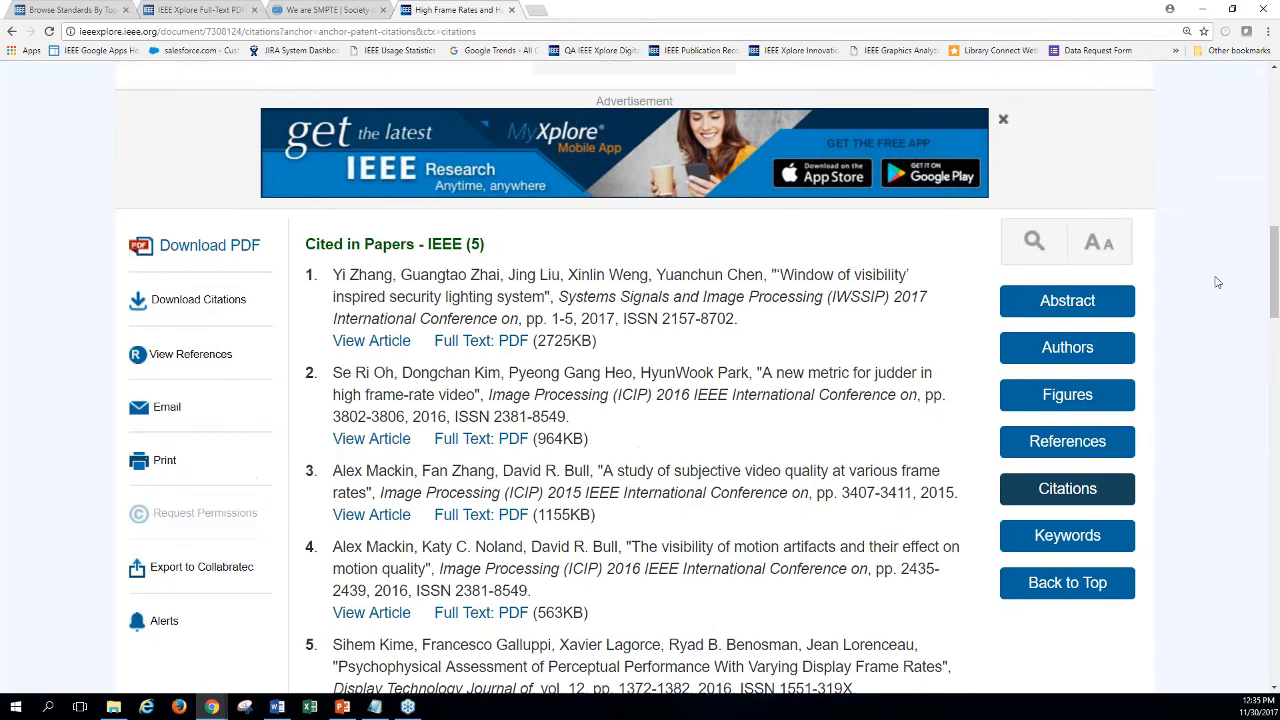
Step: Look through the Get Help options at the head of the article page, including Resources and Help
scroll(1218, 283, "up", 5)
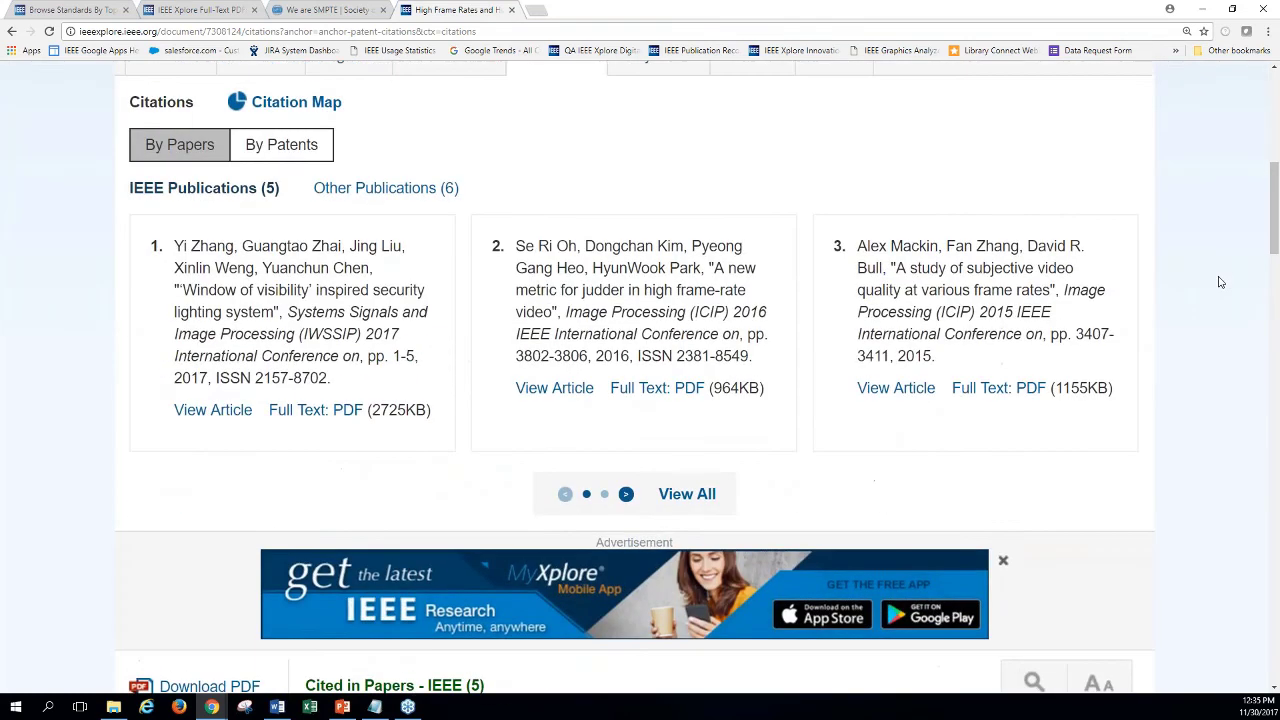
scroll(1225, 283, "up", 3)
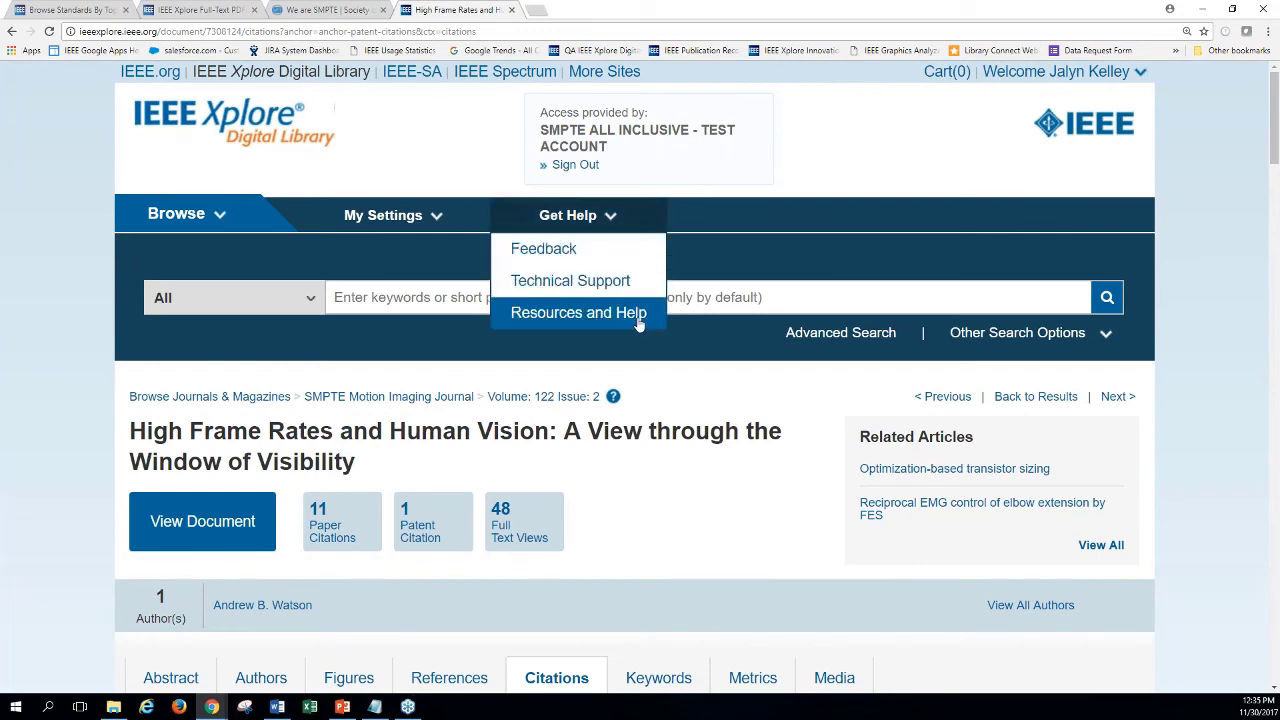
left_click(650, 288)
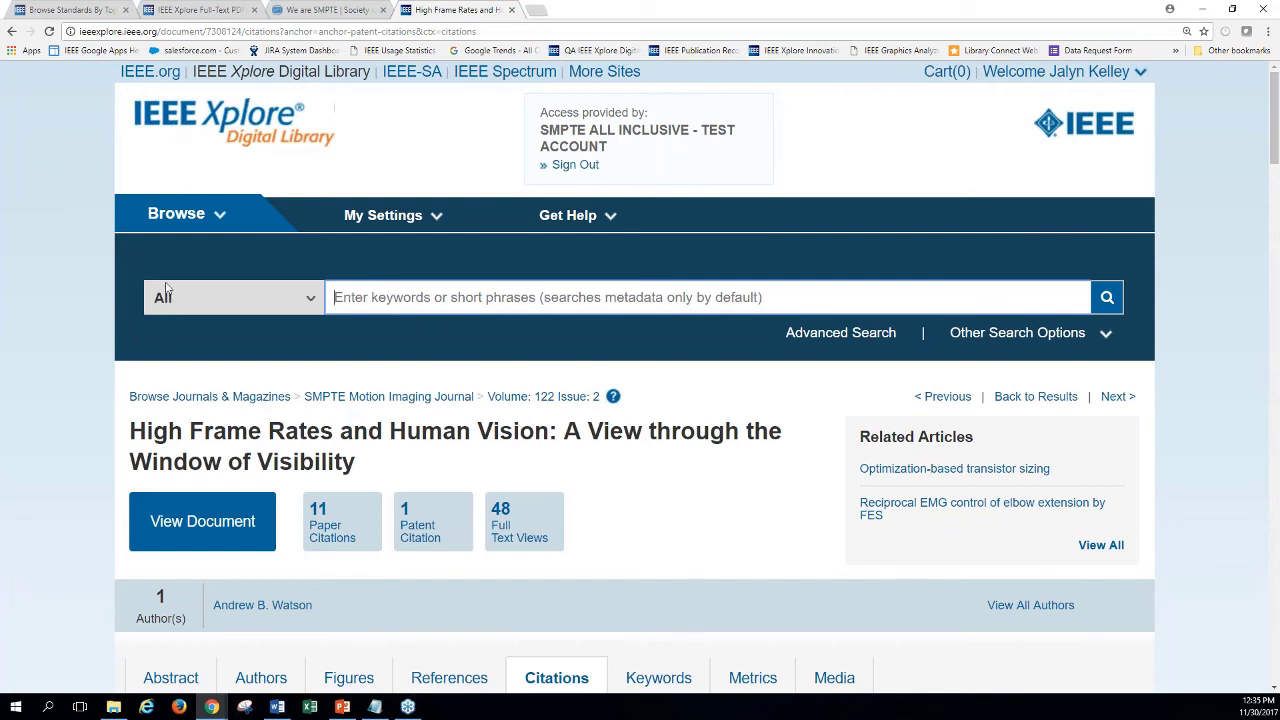
Step: Run an Author search using an author's first initial and last name, and view the results
left_click(316, 303)
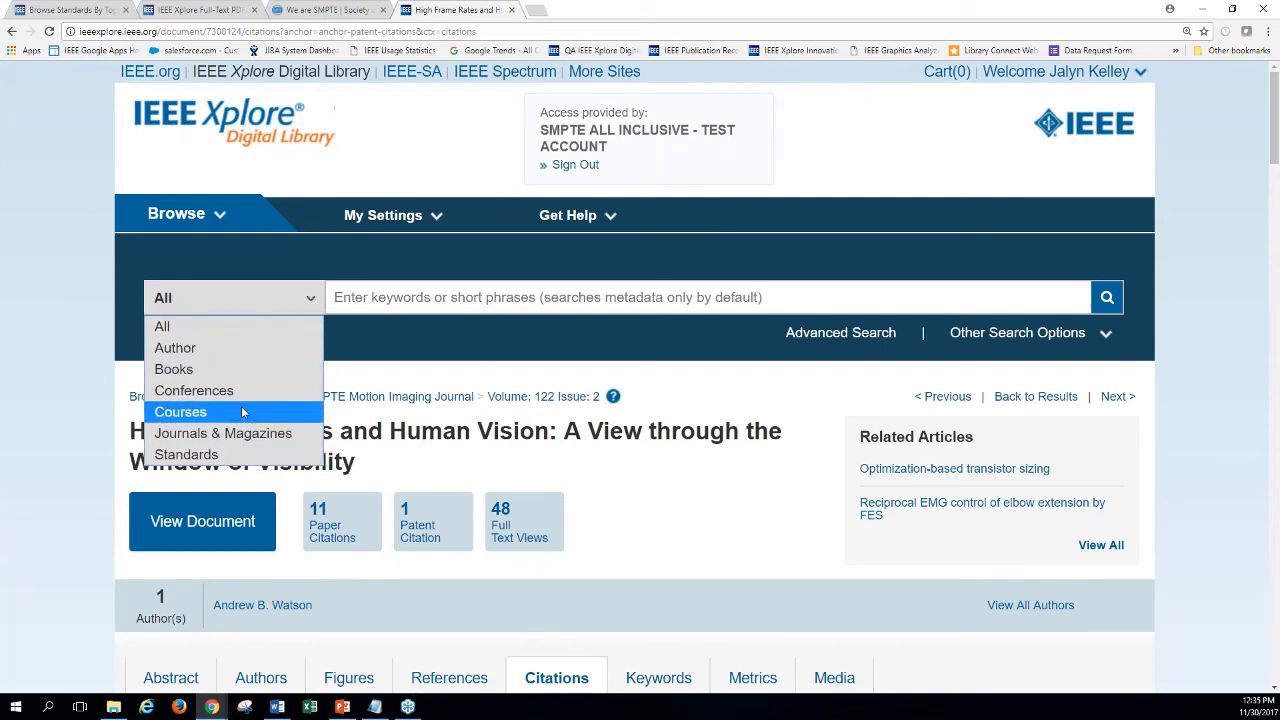
left_click(174, 350)
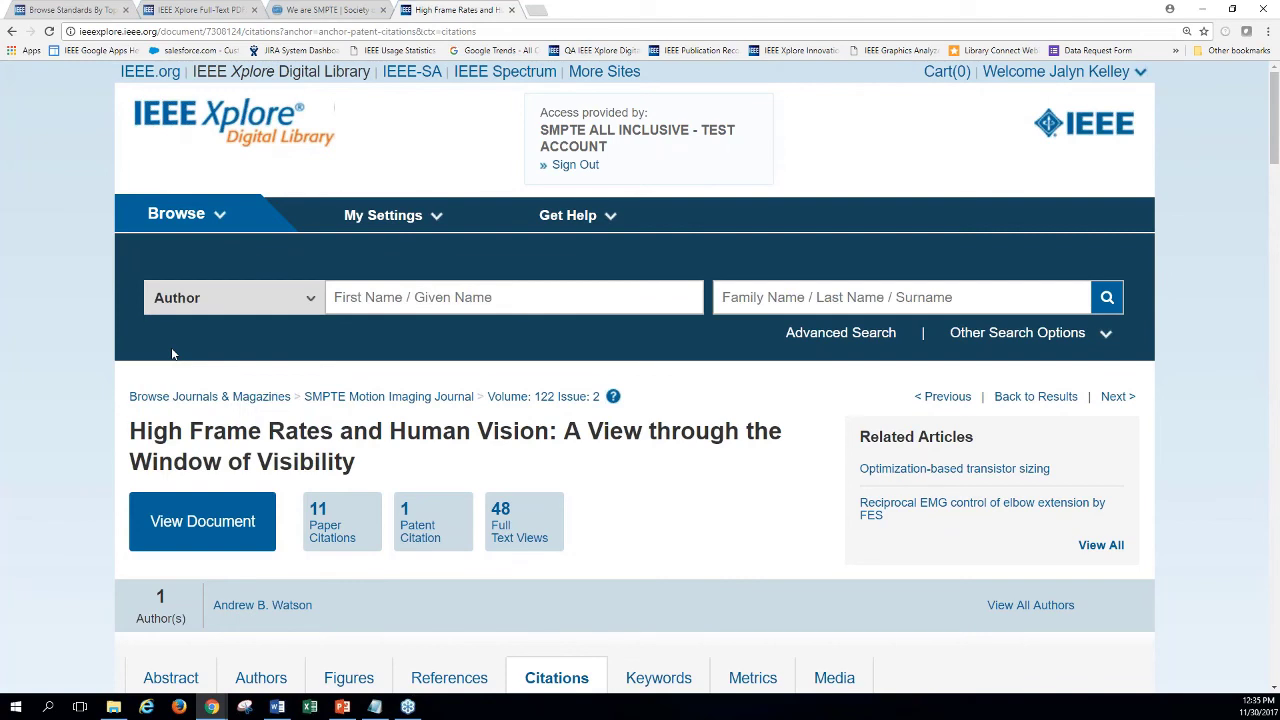
left_click(401, 300)
left_click(428, 296)
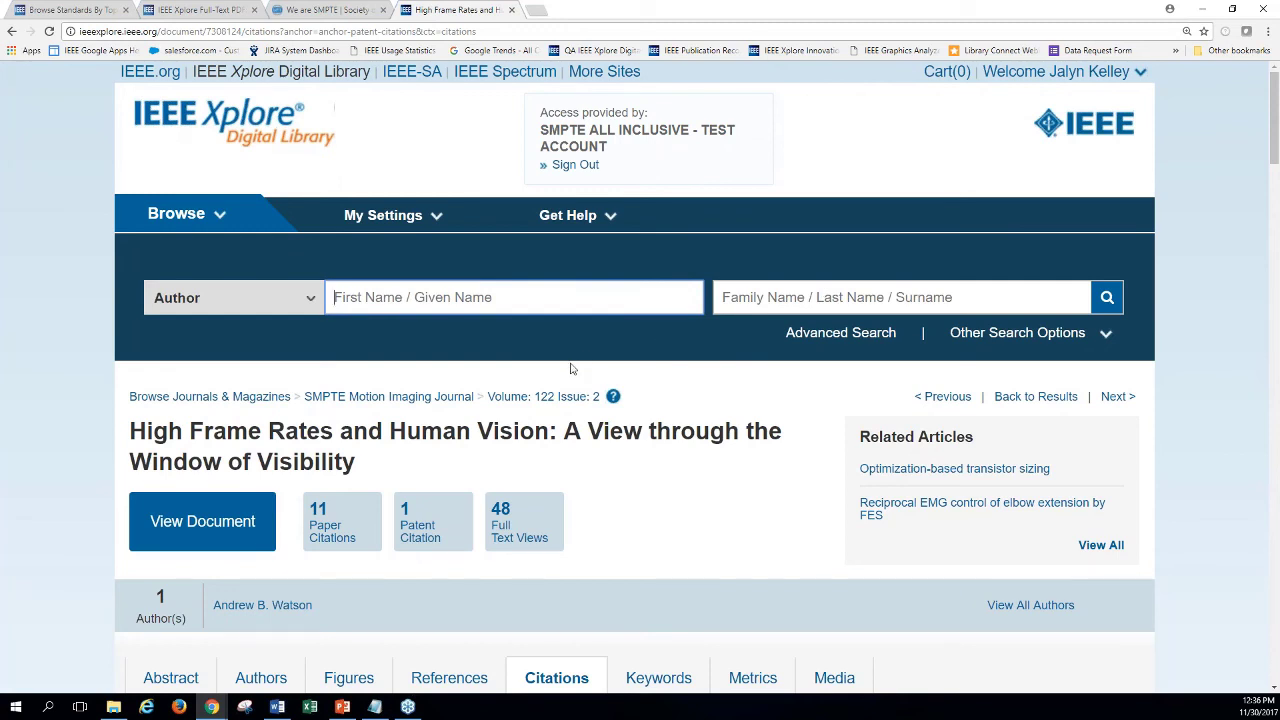
type("g")
key("Tab")
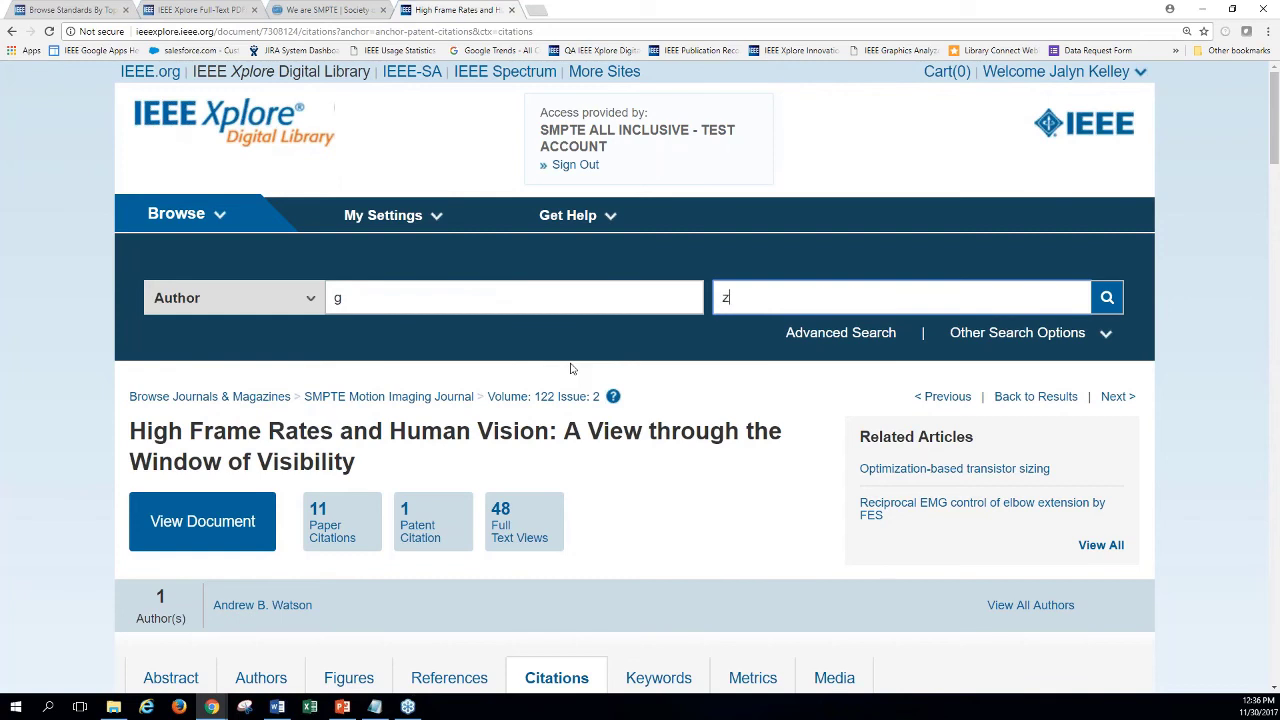
type("zachary")
left_click(1107, 297)
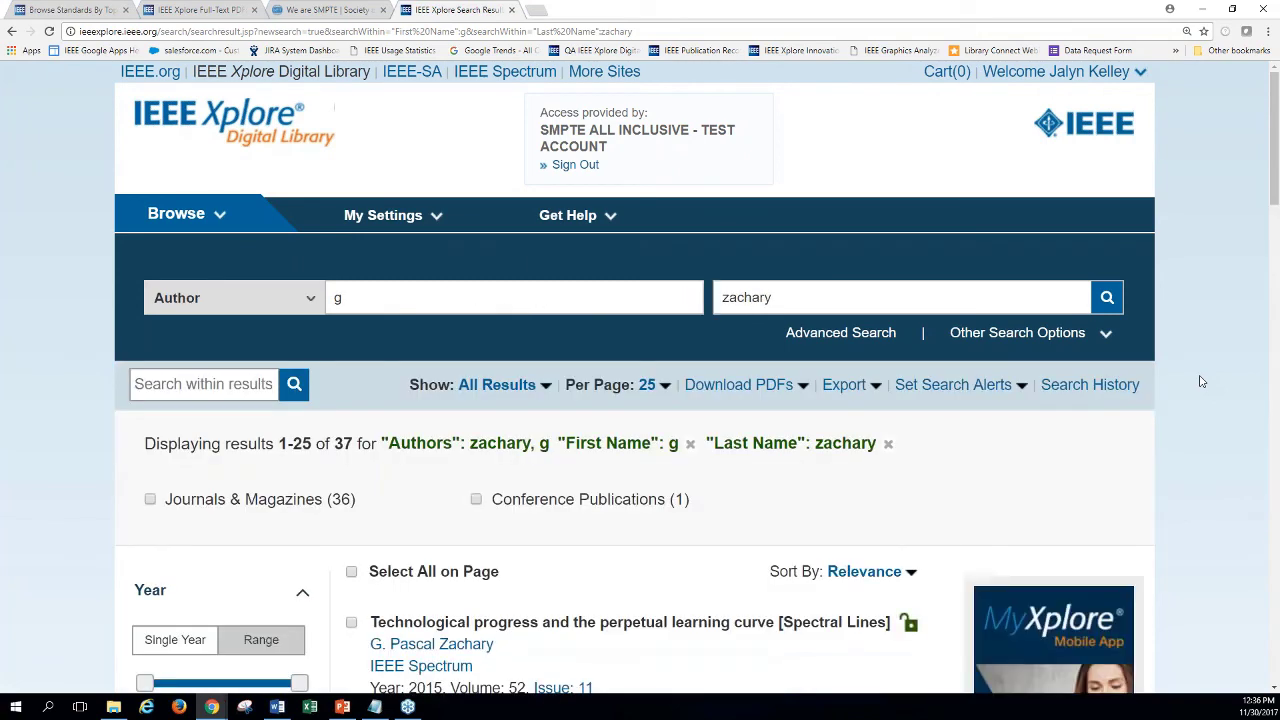
scroll(1202, 382, "down", 1)
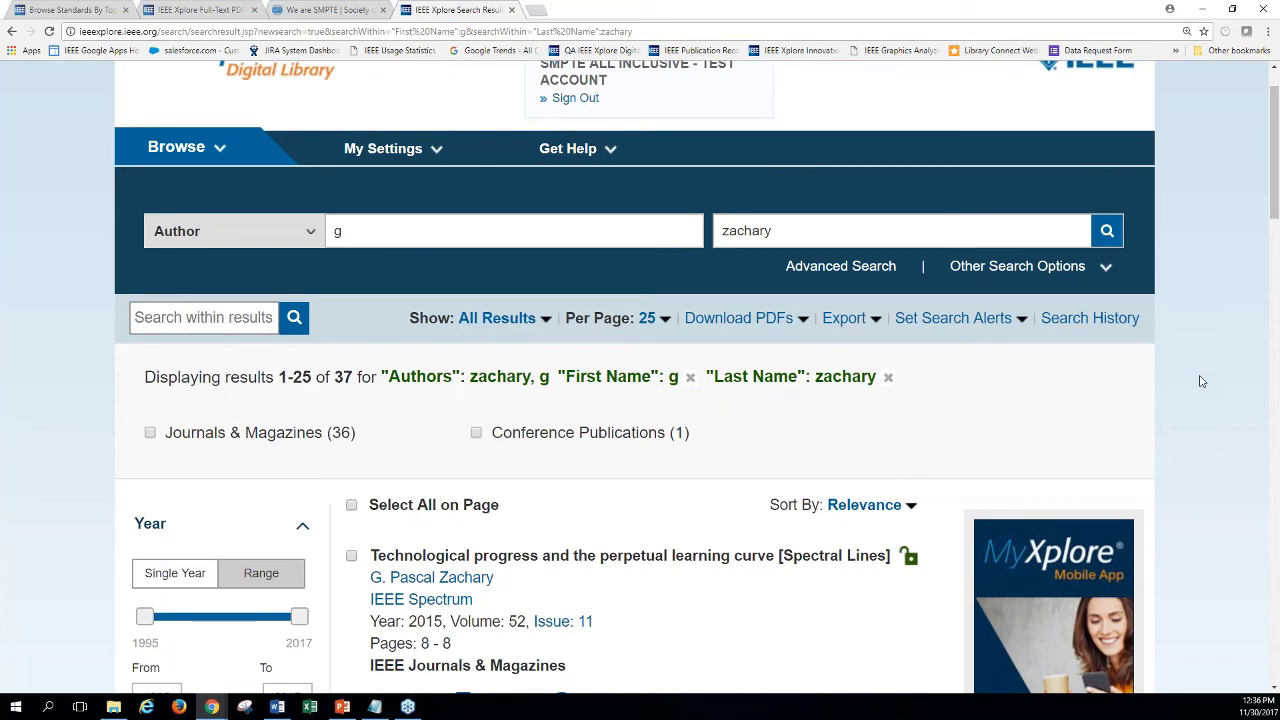
scroll(1202, 382, "up", 1)
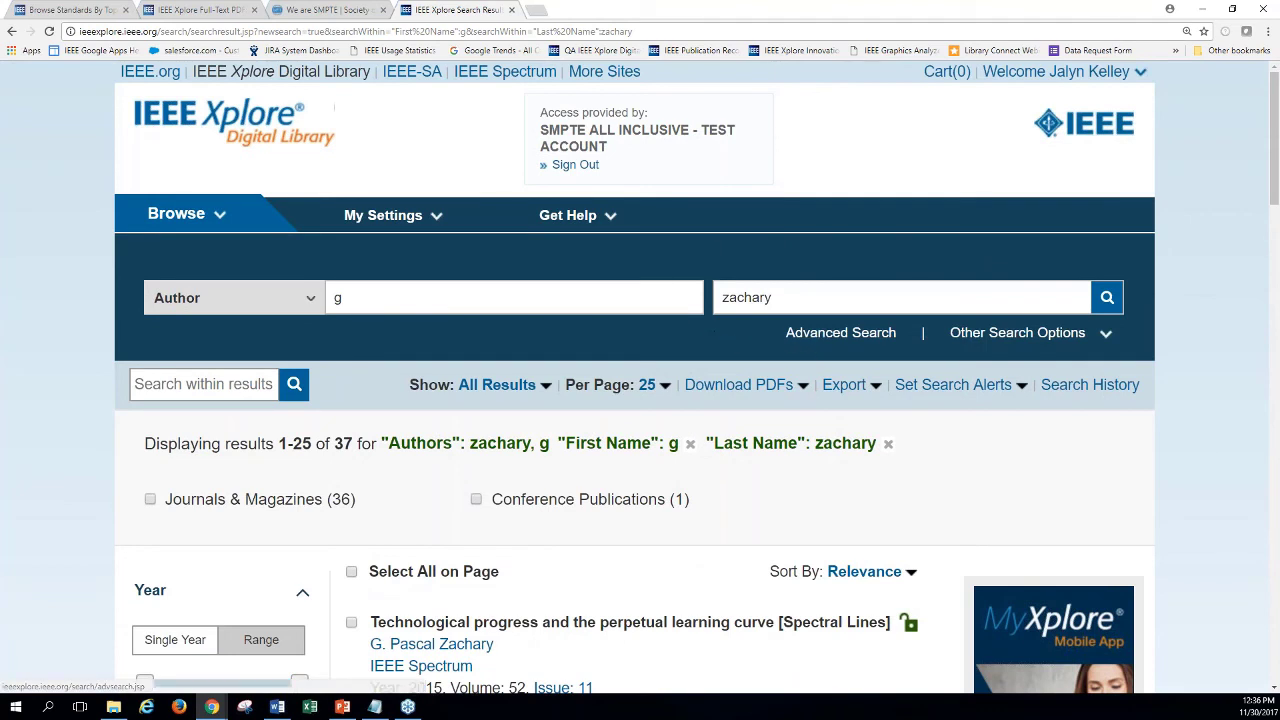
Step: Open the Advanced Search options and examine the Metadata Only setting of the keyword search
left_click(841, 340)
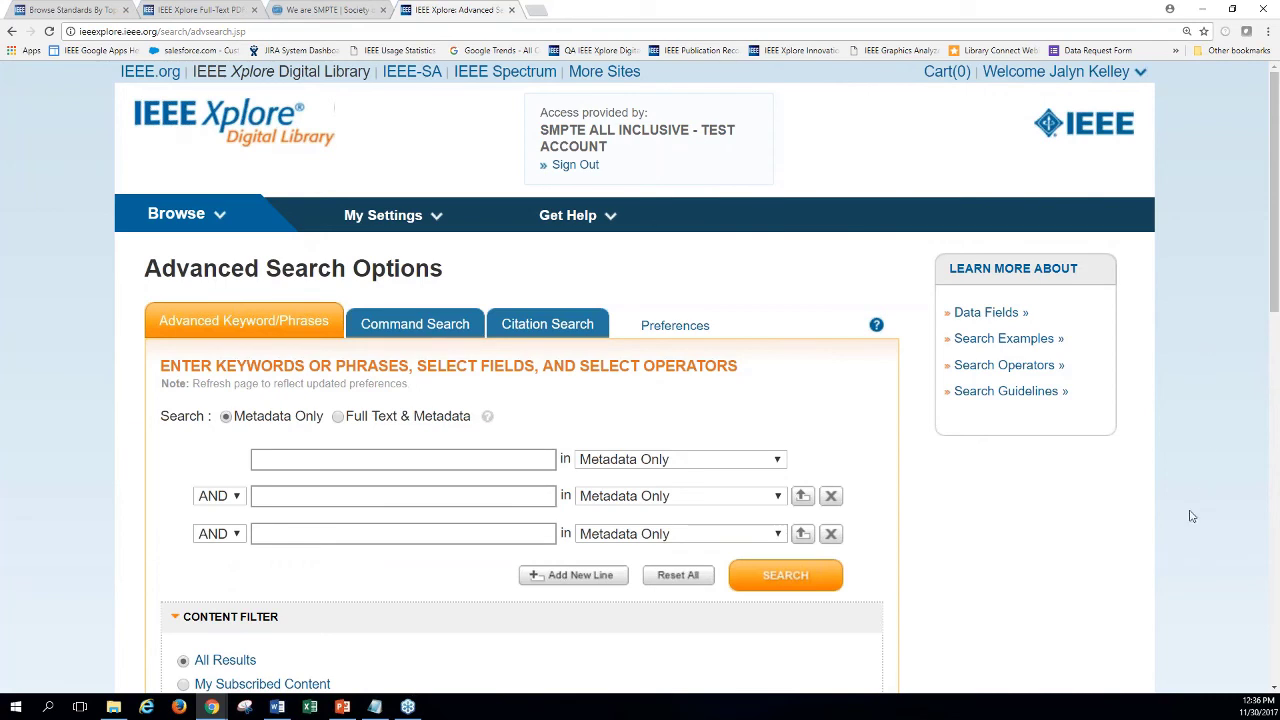
scroll(1192, 516, "down", 2)
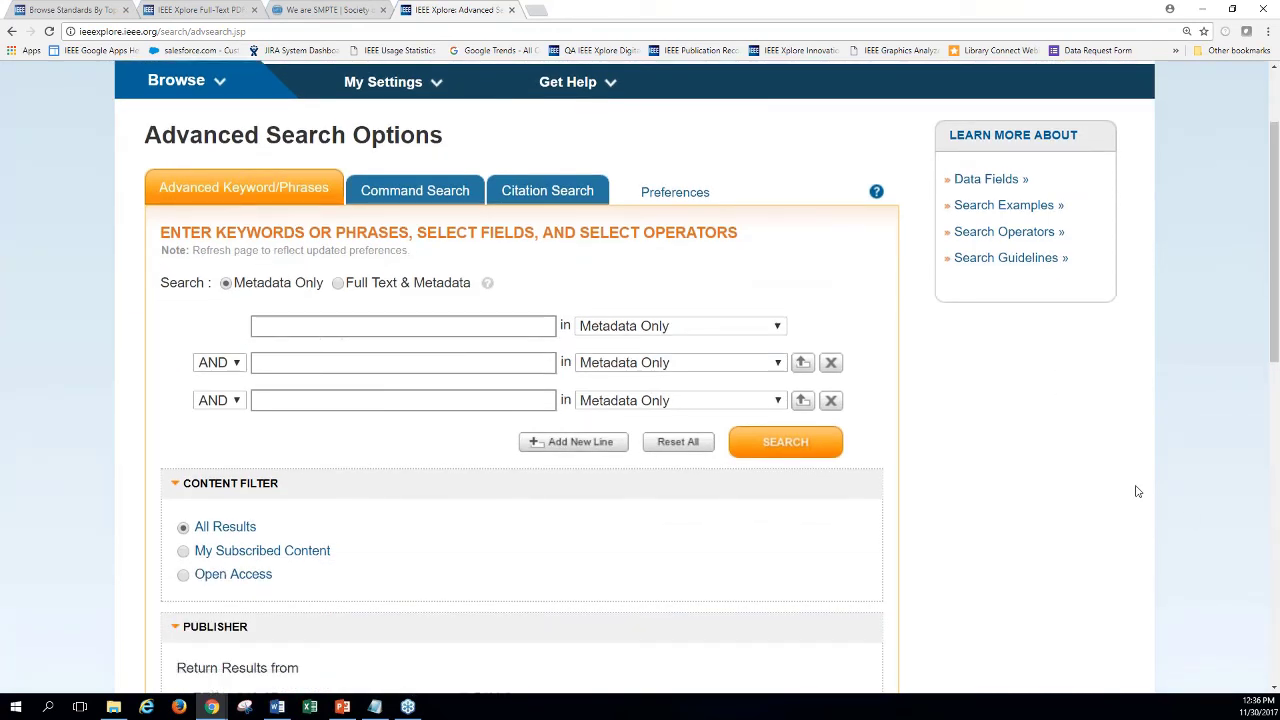
left_click_drag(325, 283, 234, 284)
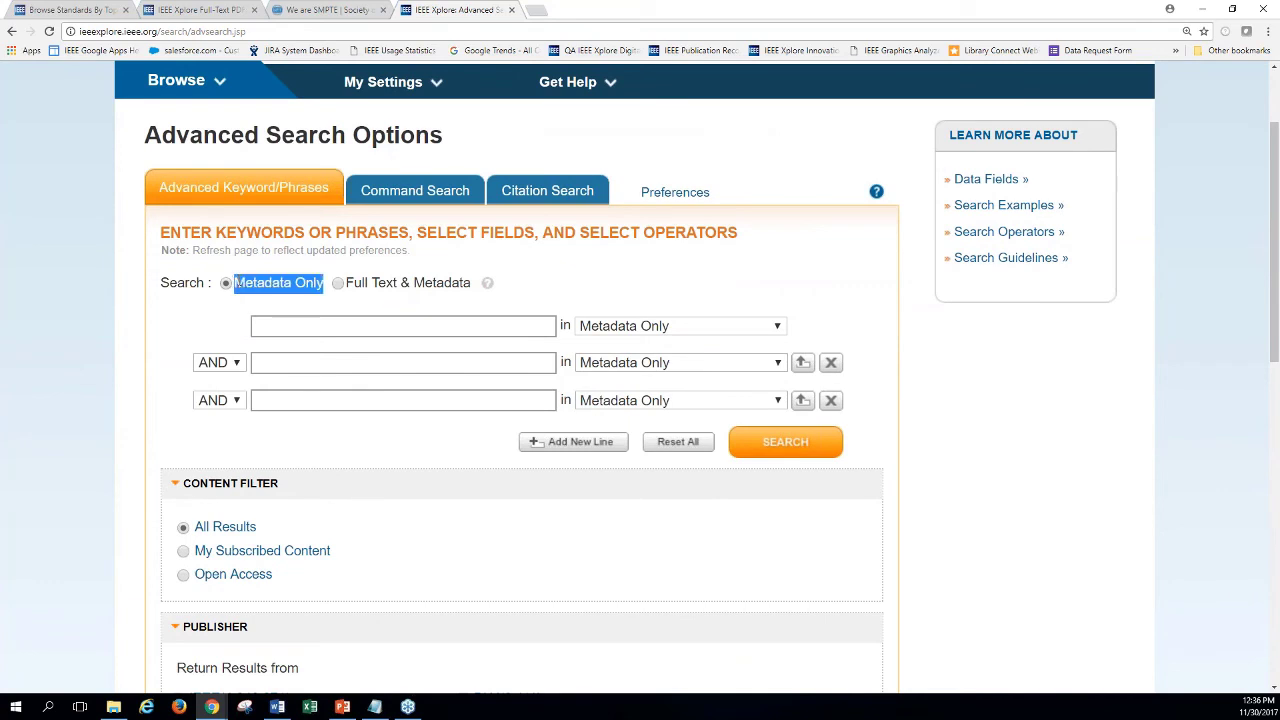
left_click(257, 283)
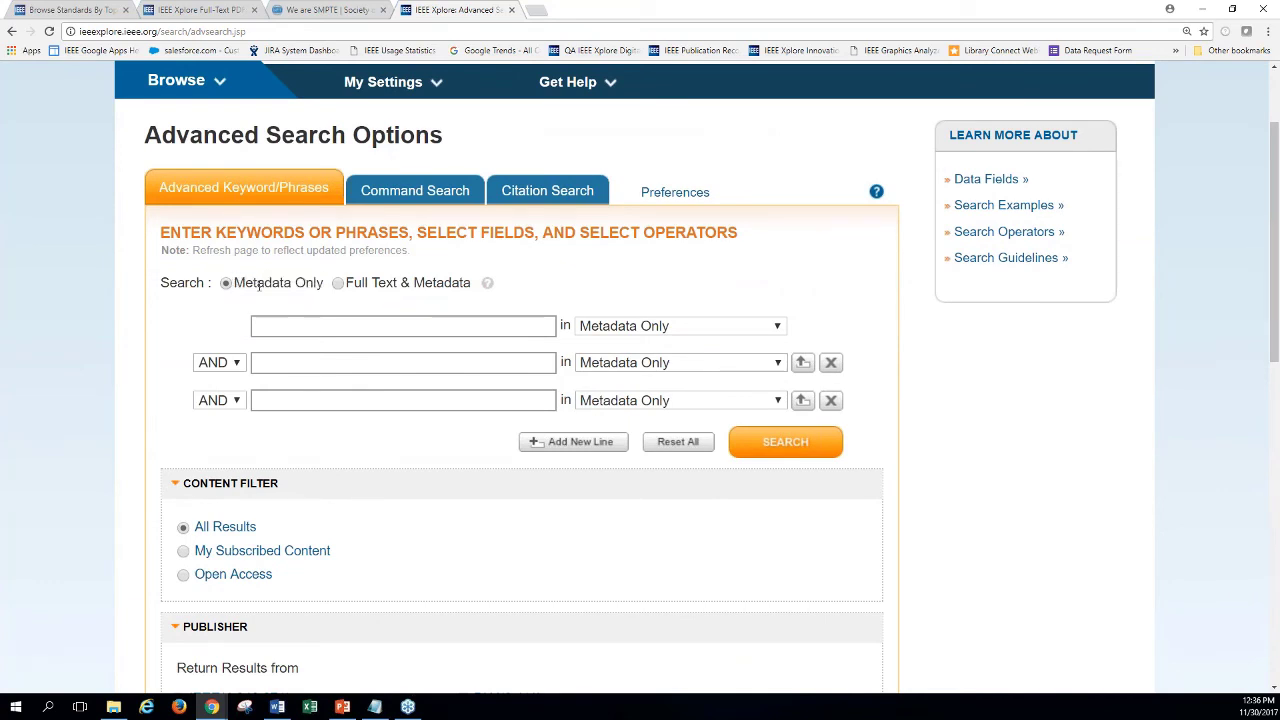
Step: Switch the keyword search to Full Text & Metadata and look over the searchable data fields for the first line
left_click(339, 284)
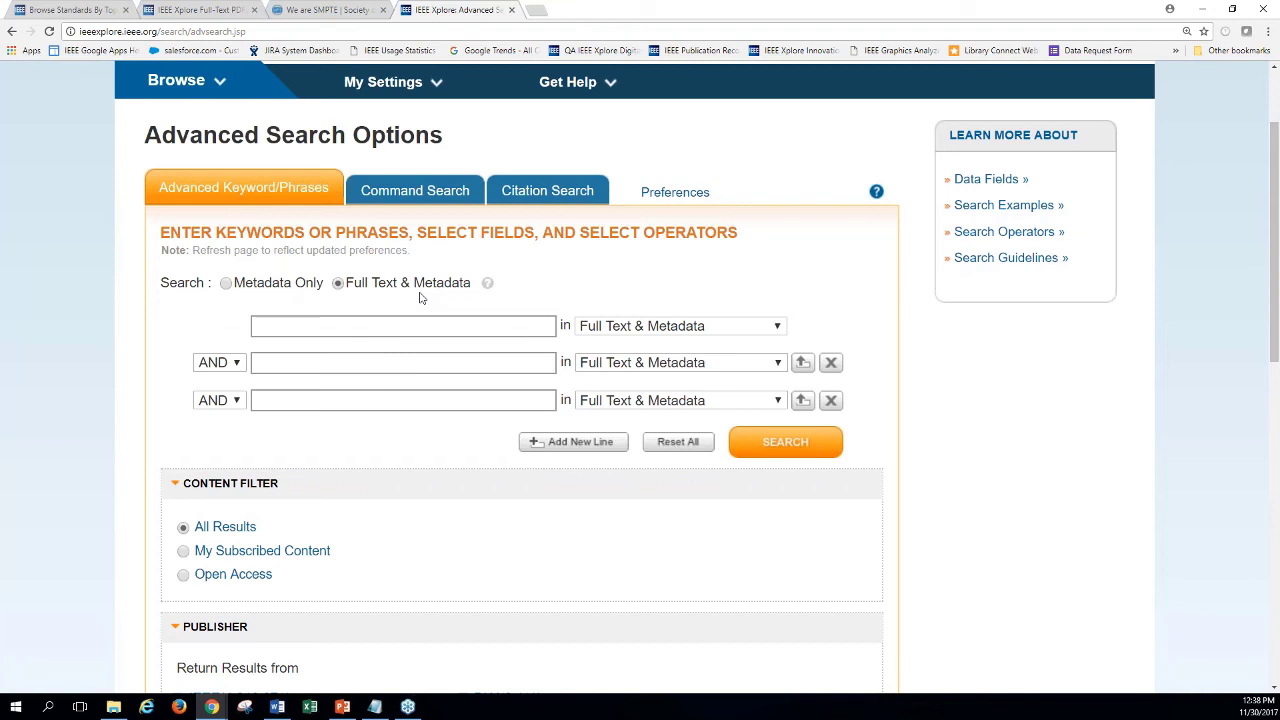
left_click(778, 327)
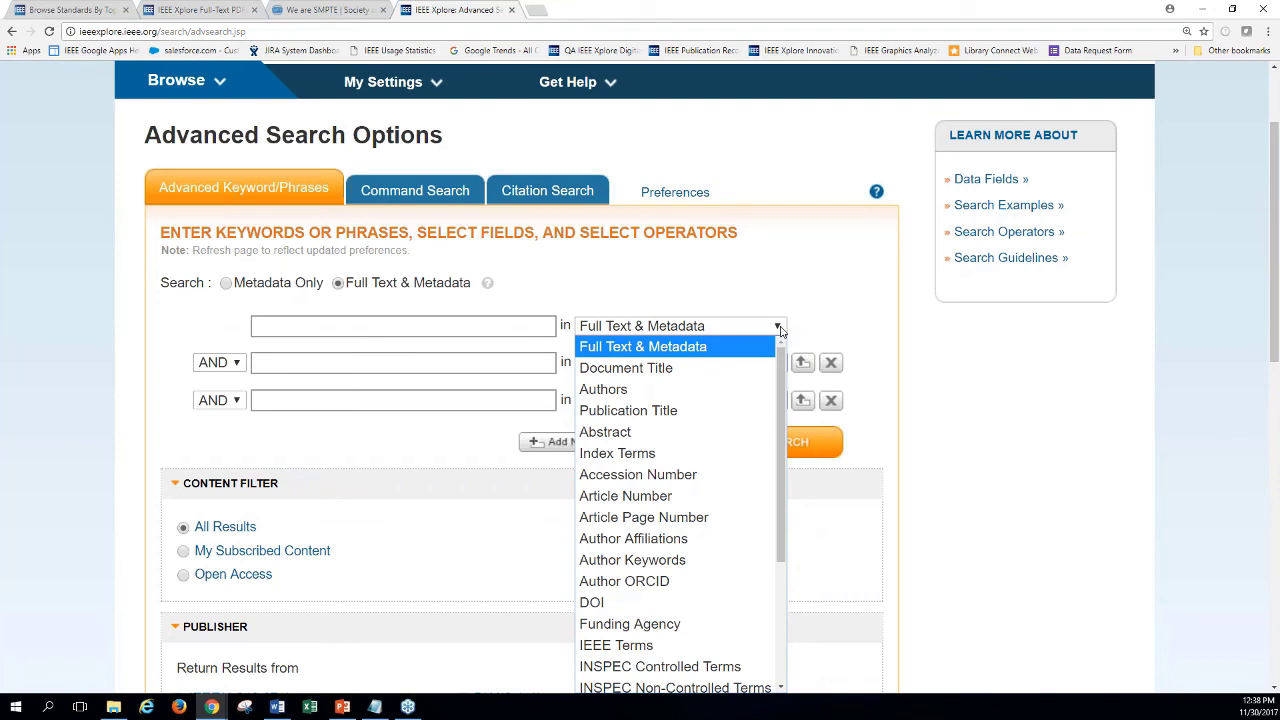
left_click(832, 306)
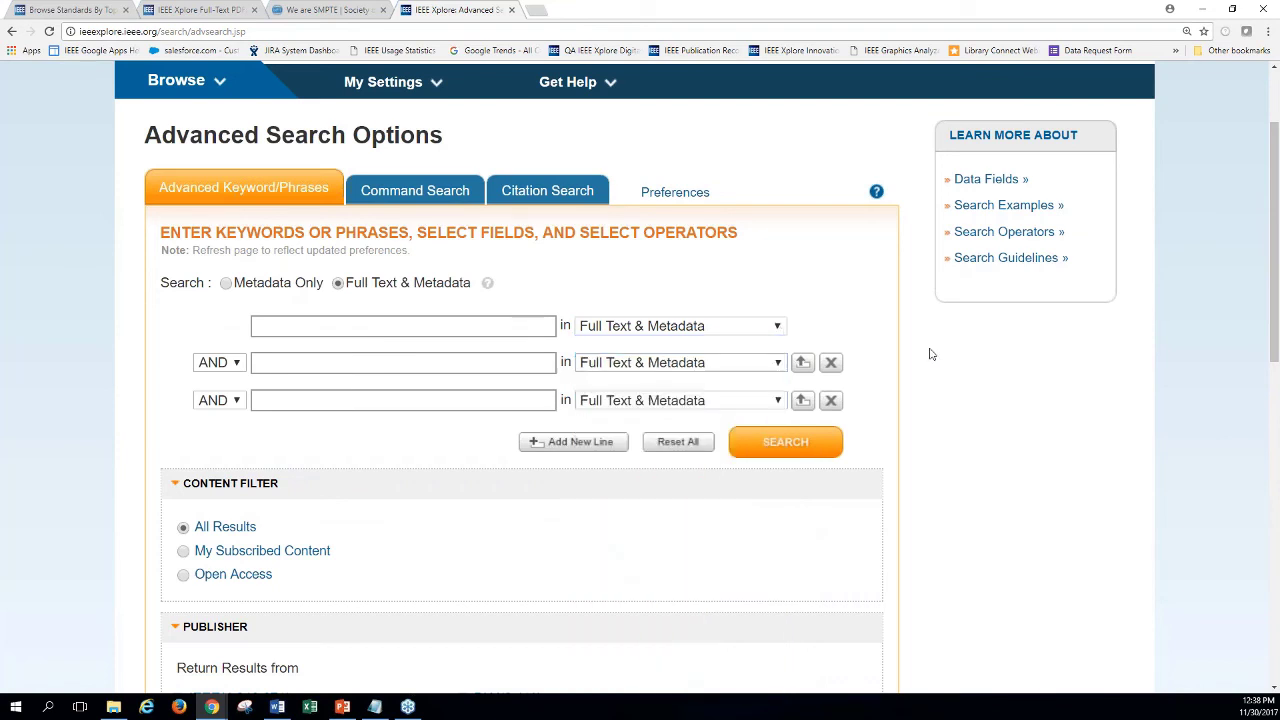
Step: Review the Boolean operators available for the second search line and add two more search lines to the form
scroll(960, 366, "down", 1)
left_click(236, 298)
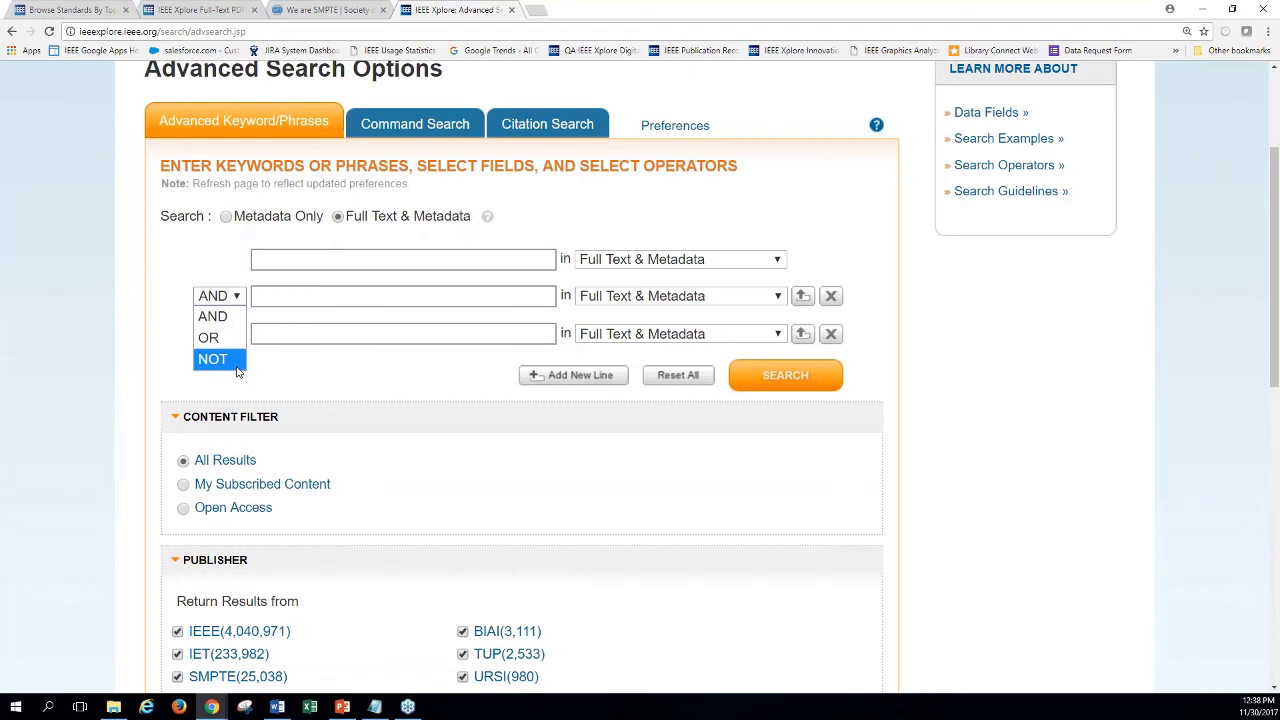
left_click(288, 369)
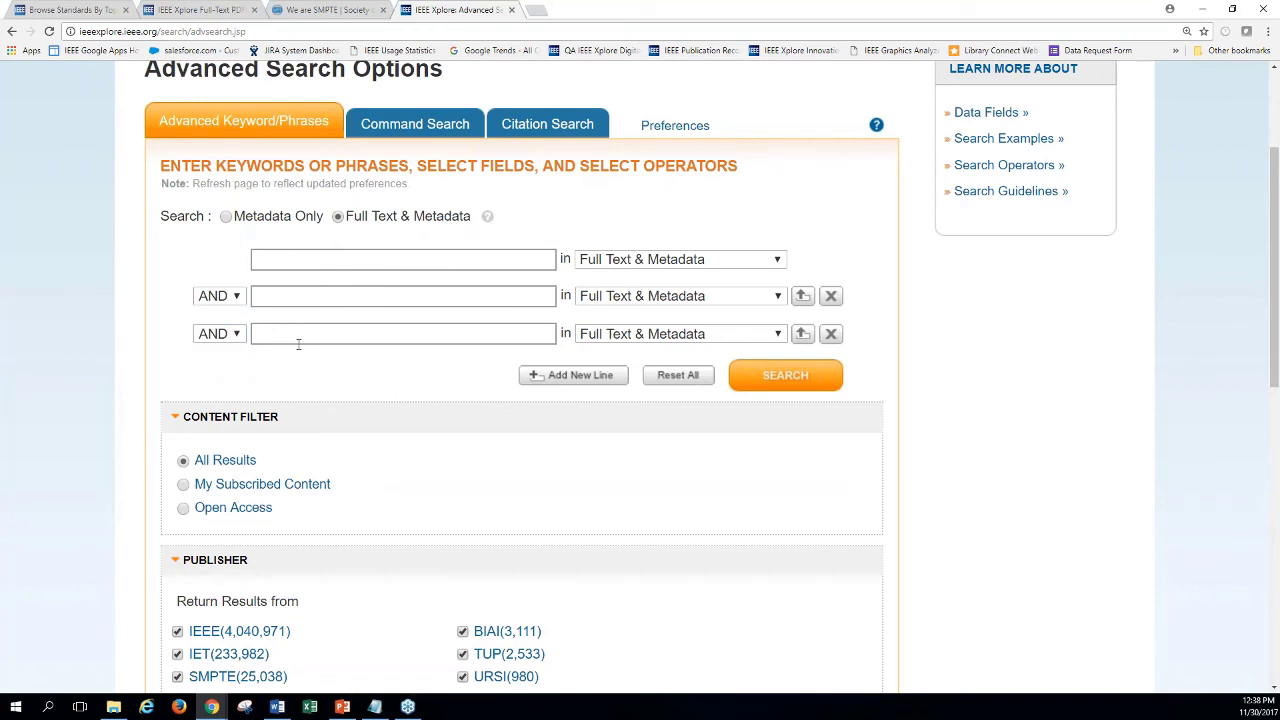
left_click(566, 376)
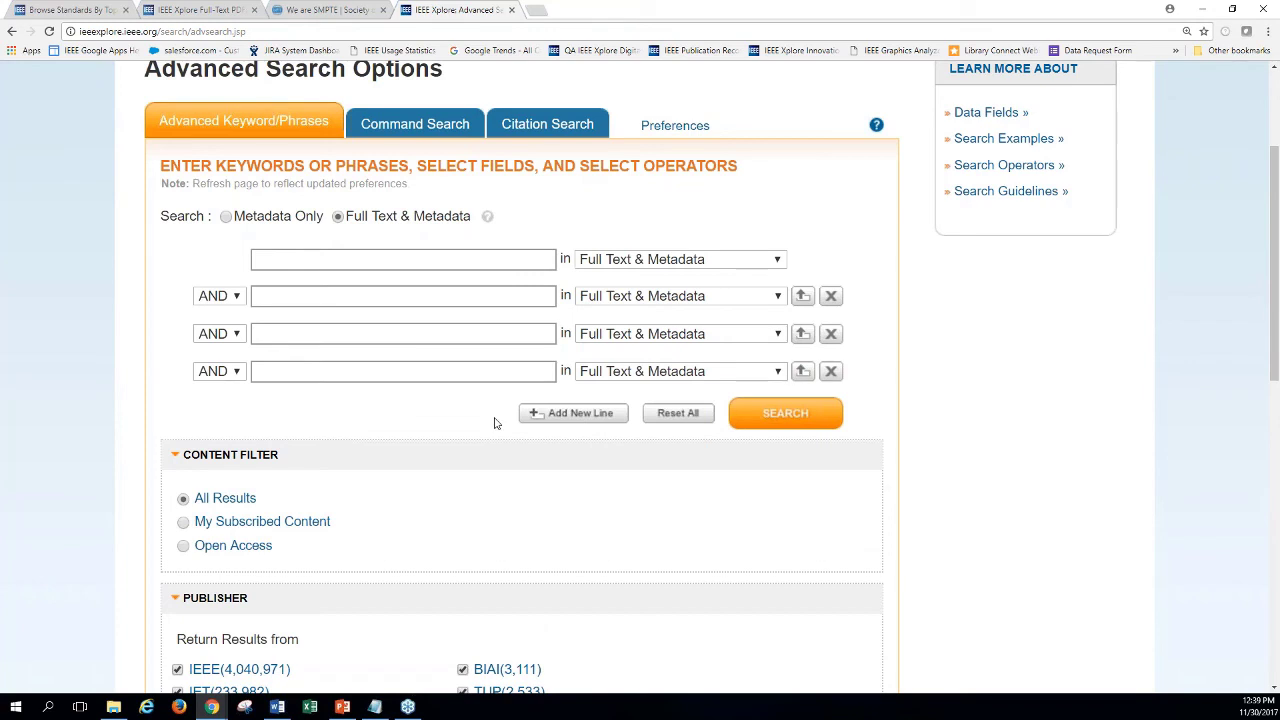
left_click(561, 414)
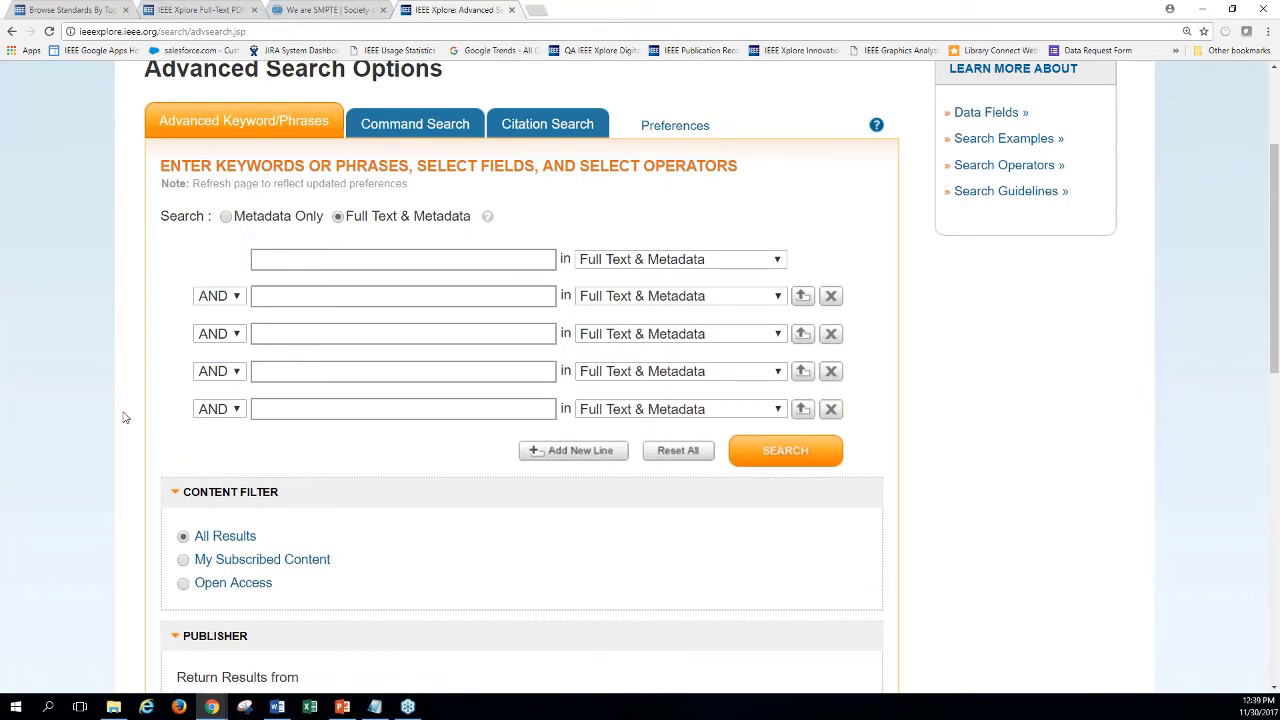
Step: Examine the Content Filter, Publisher, Content Types and Publication Year filters of the advanced search form
scroll(125, 418, "down", 3)
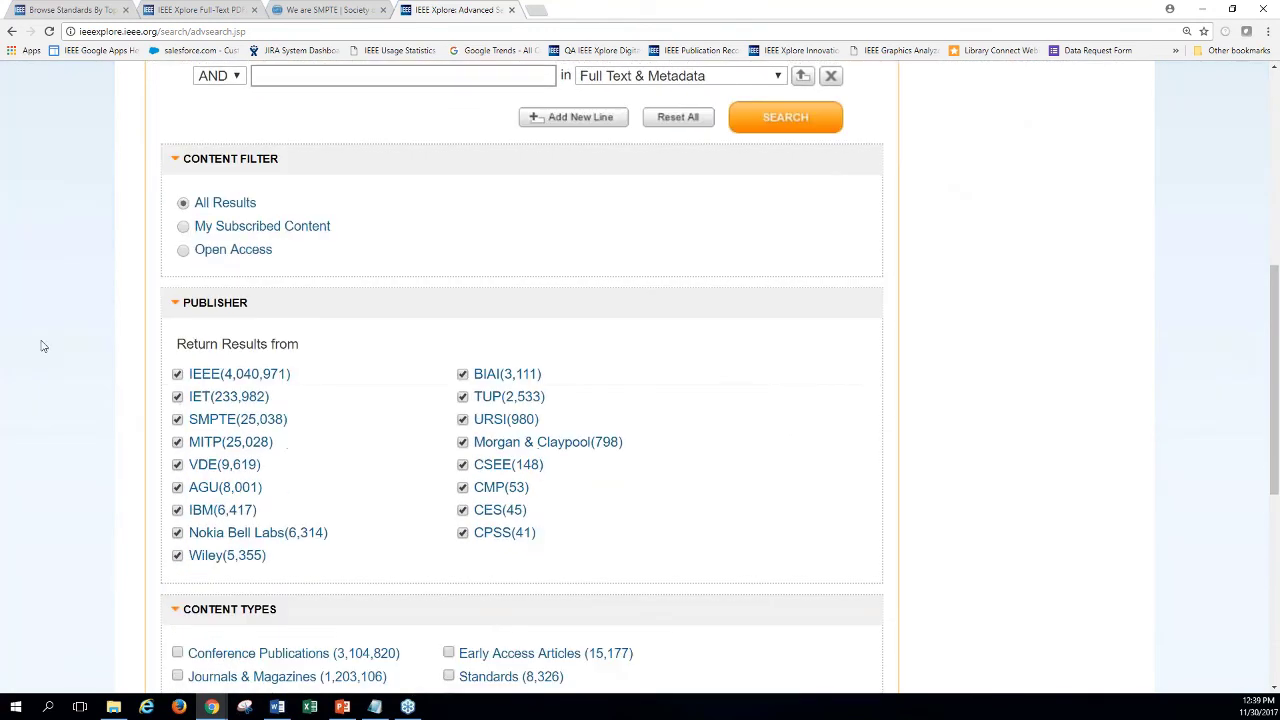
left_click(184, 227)
left_click(183, 203)
scroll(335, 350, "down", 1)
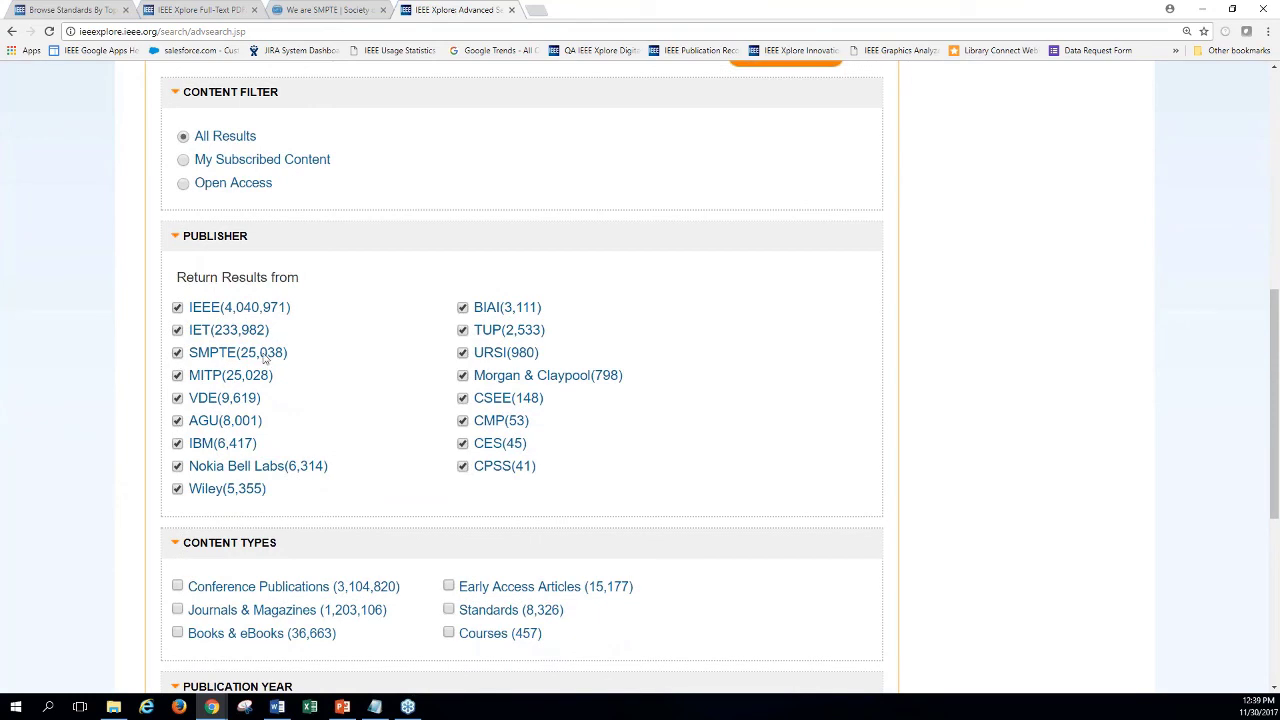
scroll(340, 364, "down", 2)
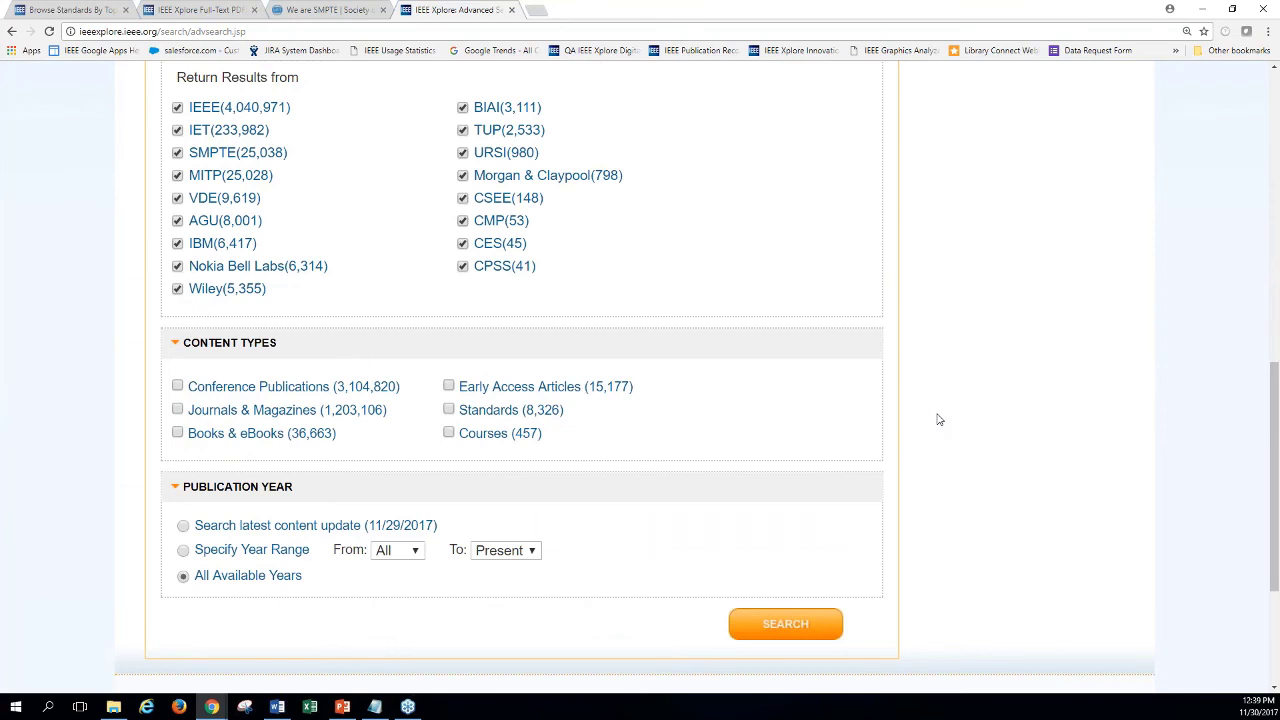
scroll(990, 437, "up", 5)
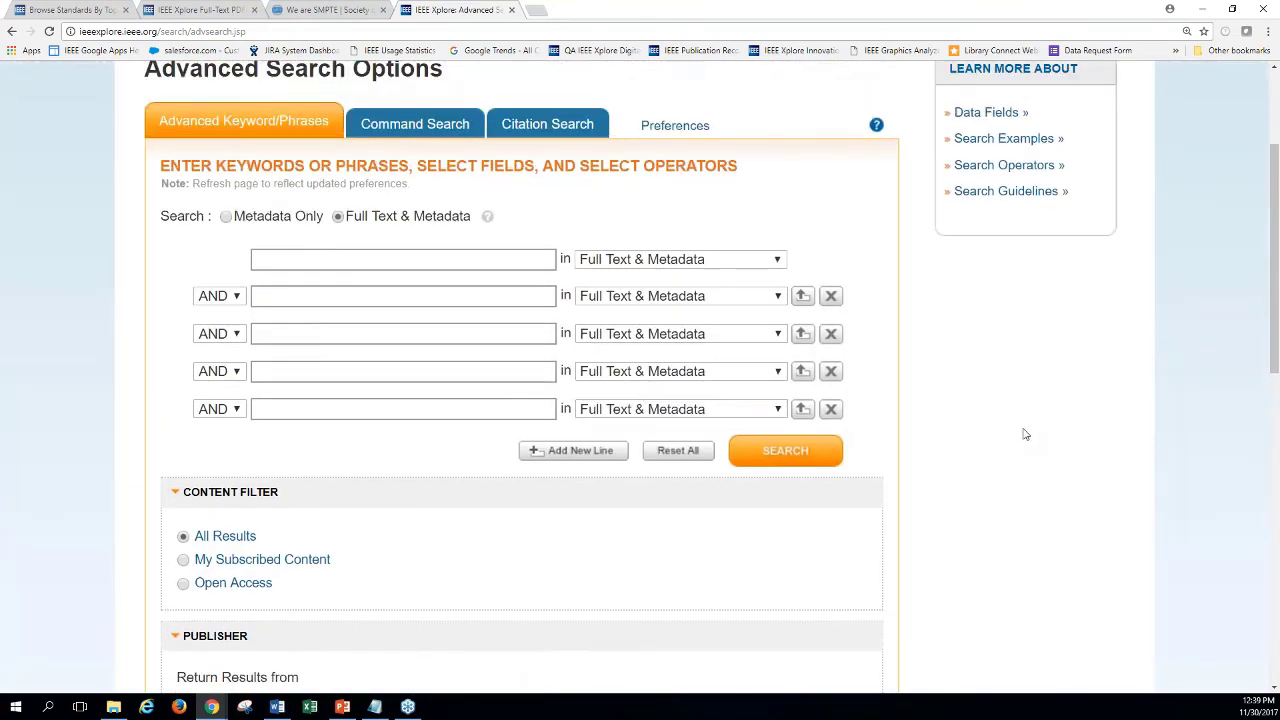
scroll(993, 427, "down", 5)
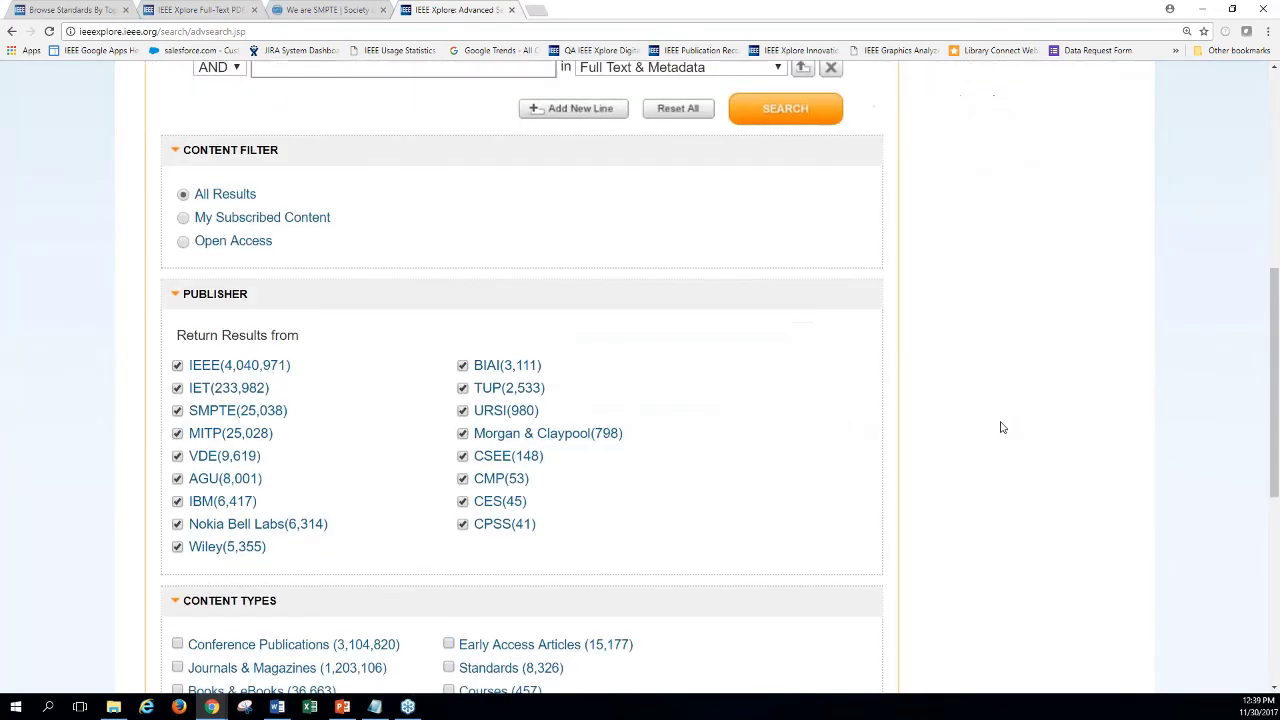
Step: Limit the advanced search's content filter to My Subscribed Content
scroll(1003, 425, "up", 1)
left_click(185, 228)
scroll(1040, 415, "up", 3)
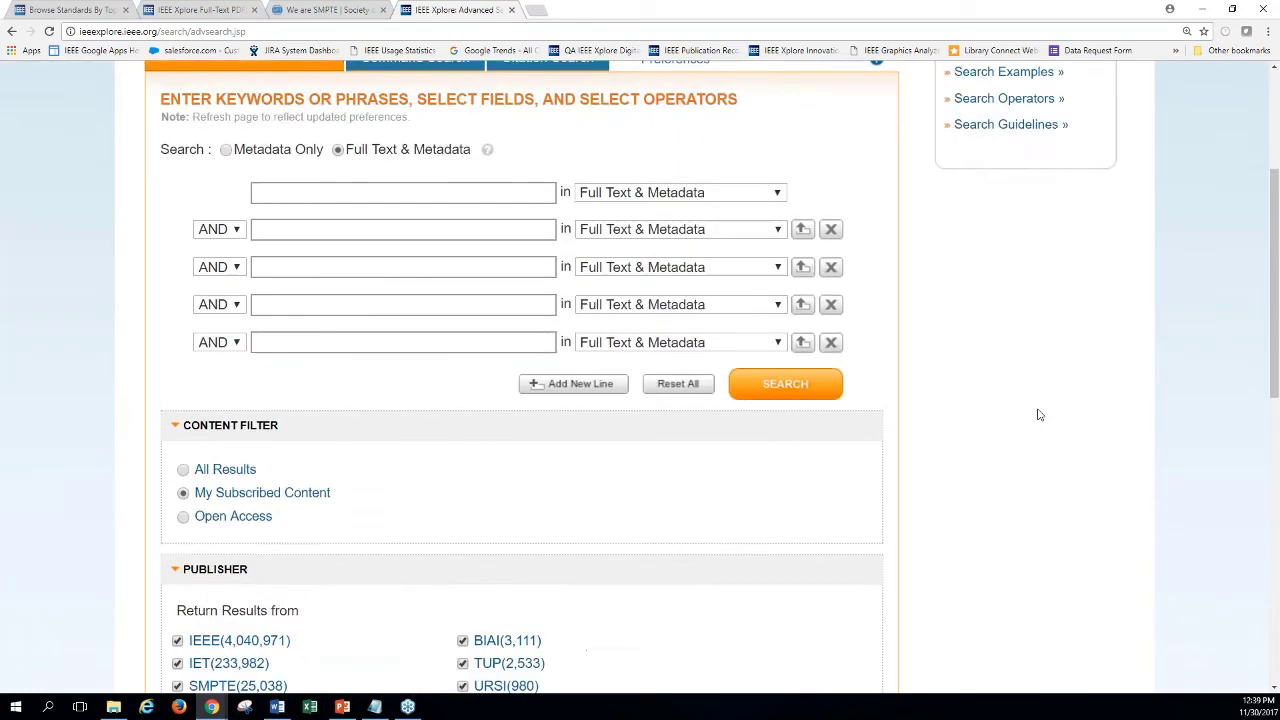
Step: Enter the exact phrase "over the top" on the first search line and OTT on the second, combined with OR
left_click(398, 267)
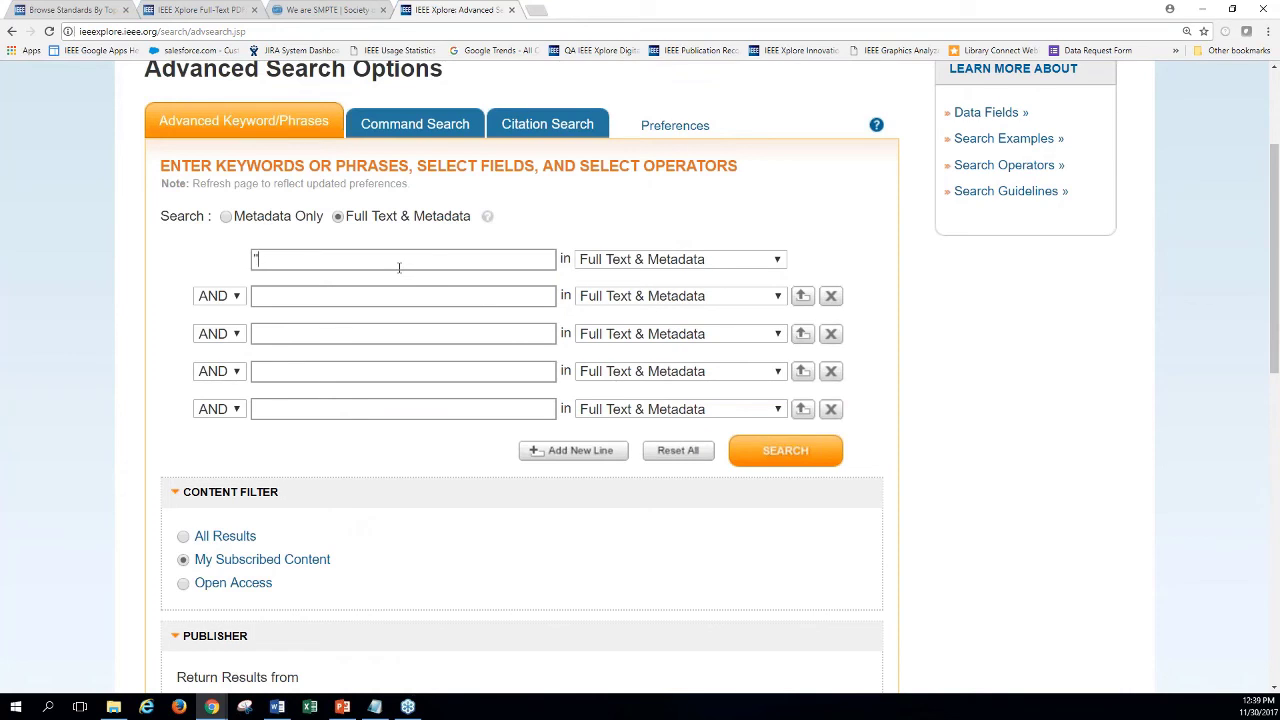
type("\"over the ")
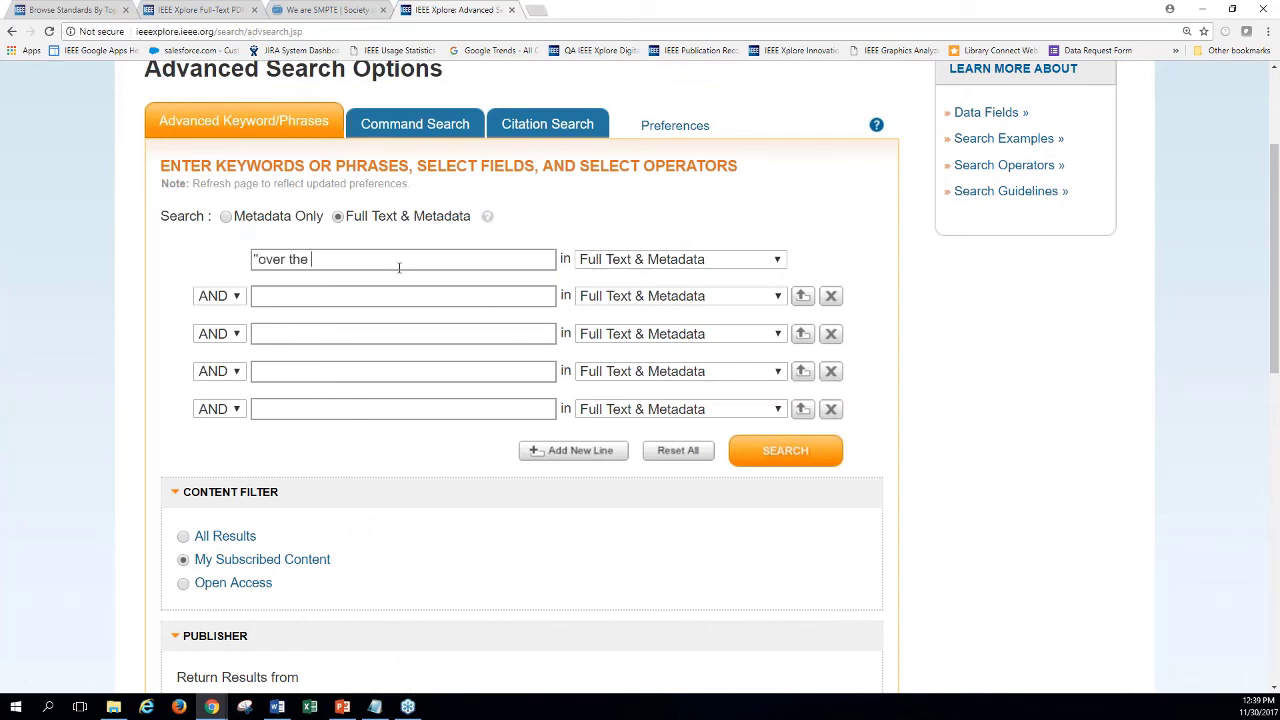
type("top\"")
left_click(232, 298)
left_click(212, 337)
left_click(294, 294)
type("OTT")
Step: Add buffering as an AND term on the third search line and run the search
left_click(286, 337)
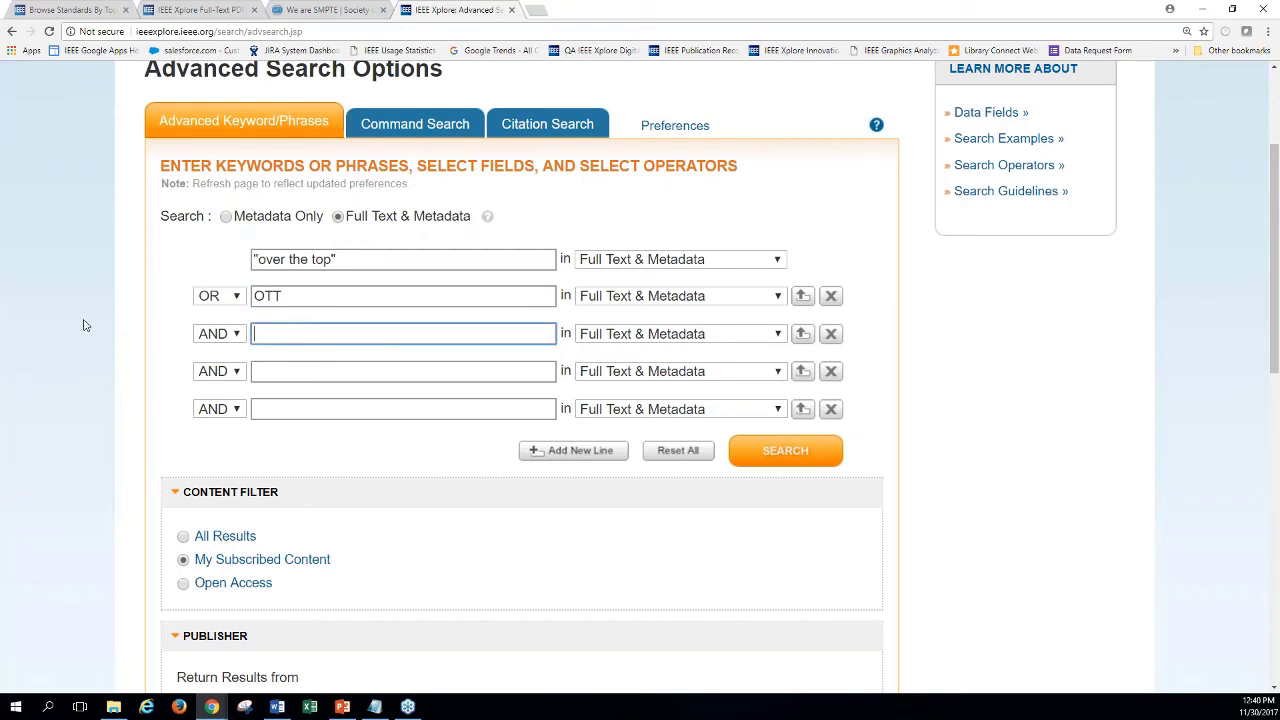
type("buffering")
left_click(780, 452)
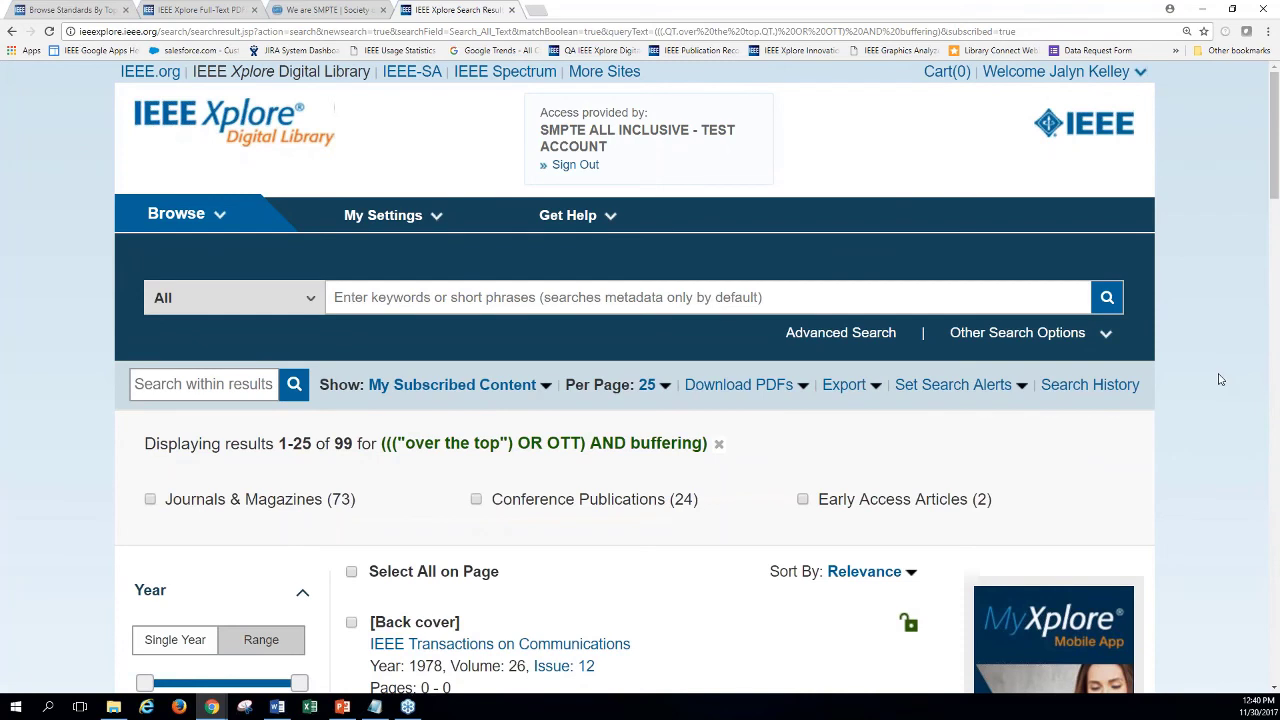
Step: Look over the ways to refine the results: the content access choices, searching within results, and the Author and Affiliation filters
scroll(1219, 379, "down", 1)
left_click(535, 254)
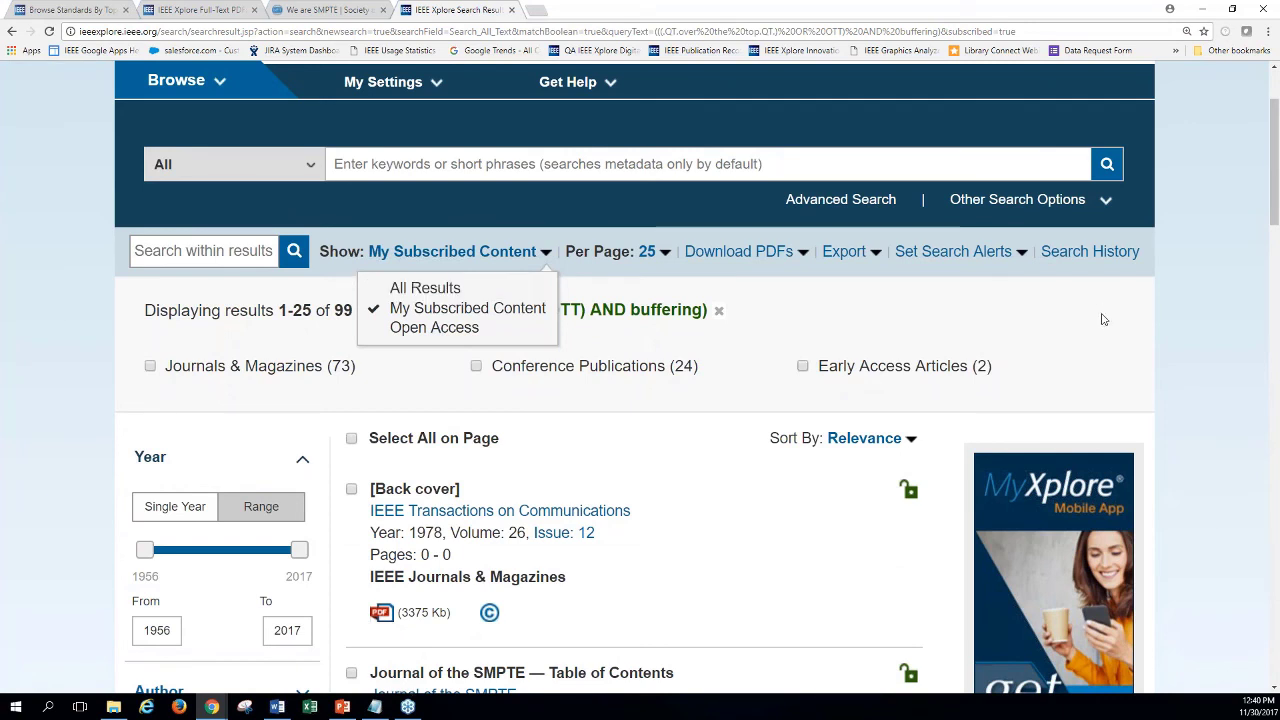
scroll(1157, 366, "down", 1)
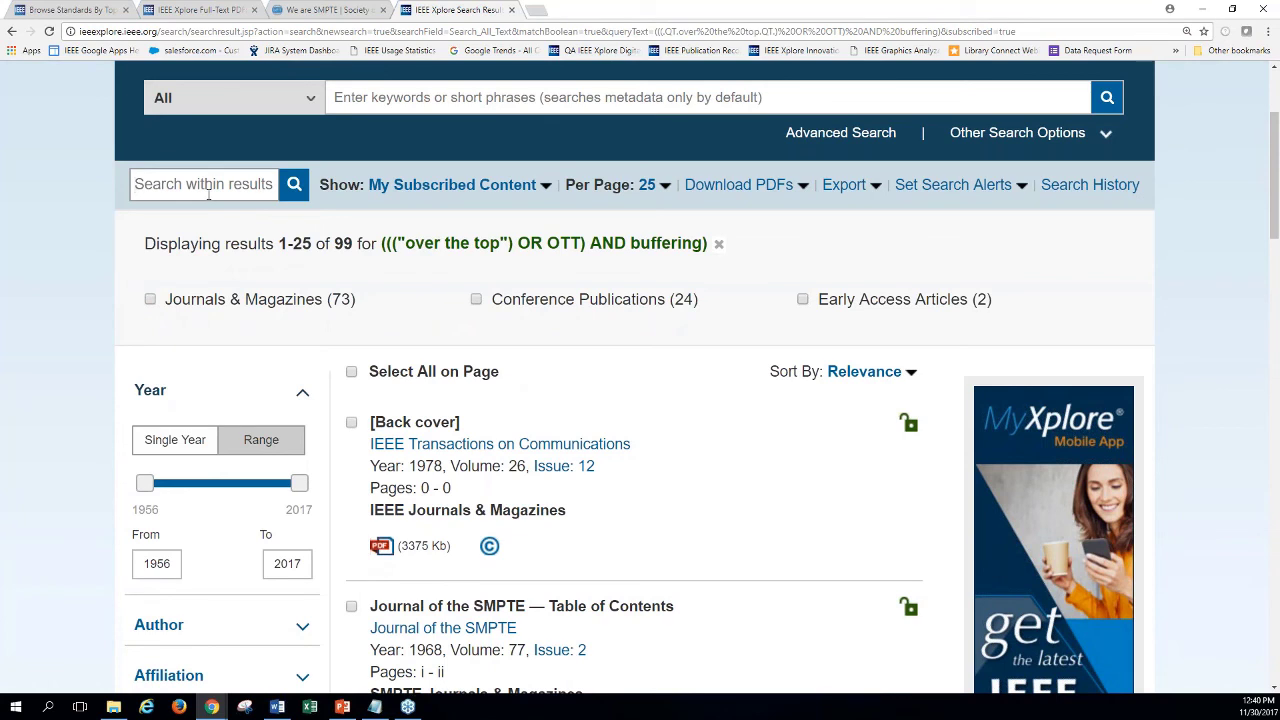
left_click(208, 194)
scroll(54, 402, "down", 4)
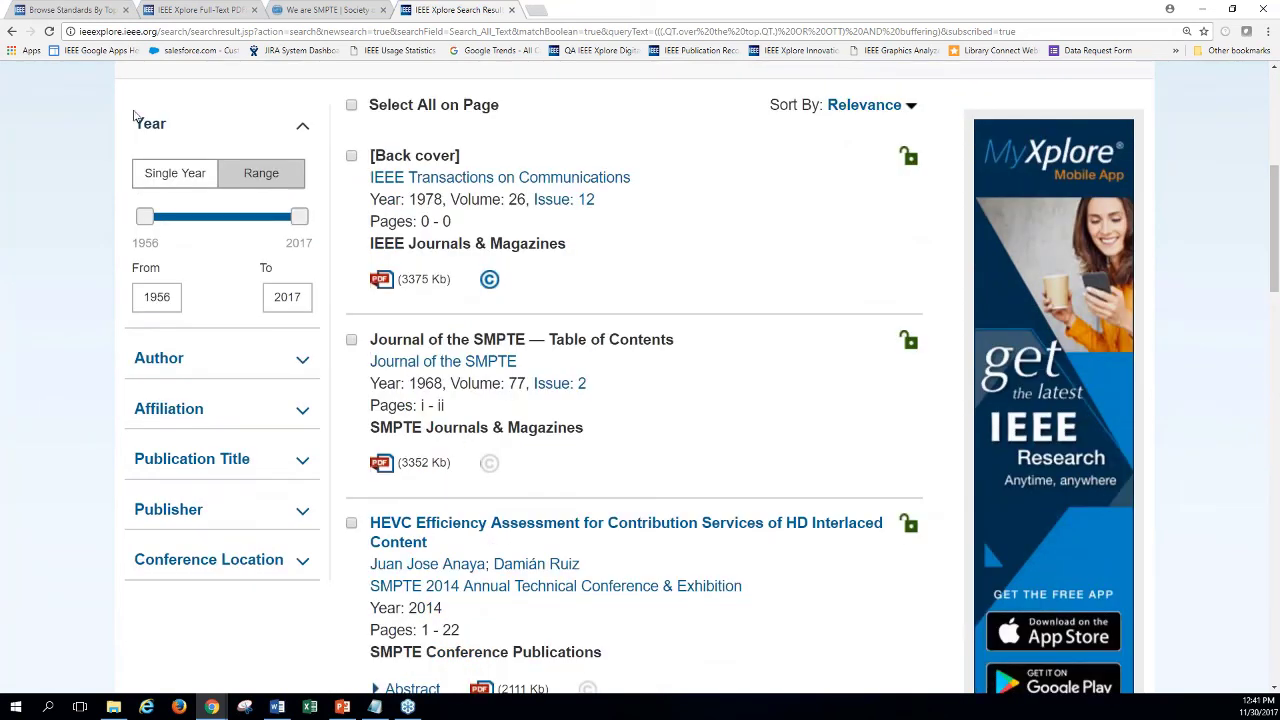
left_click(177, 358)
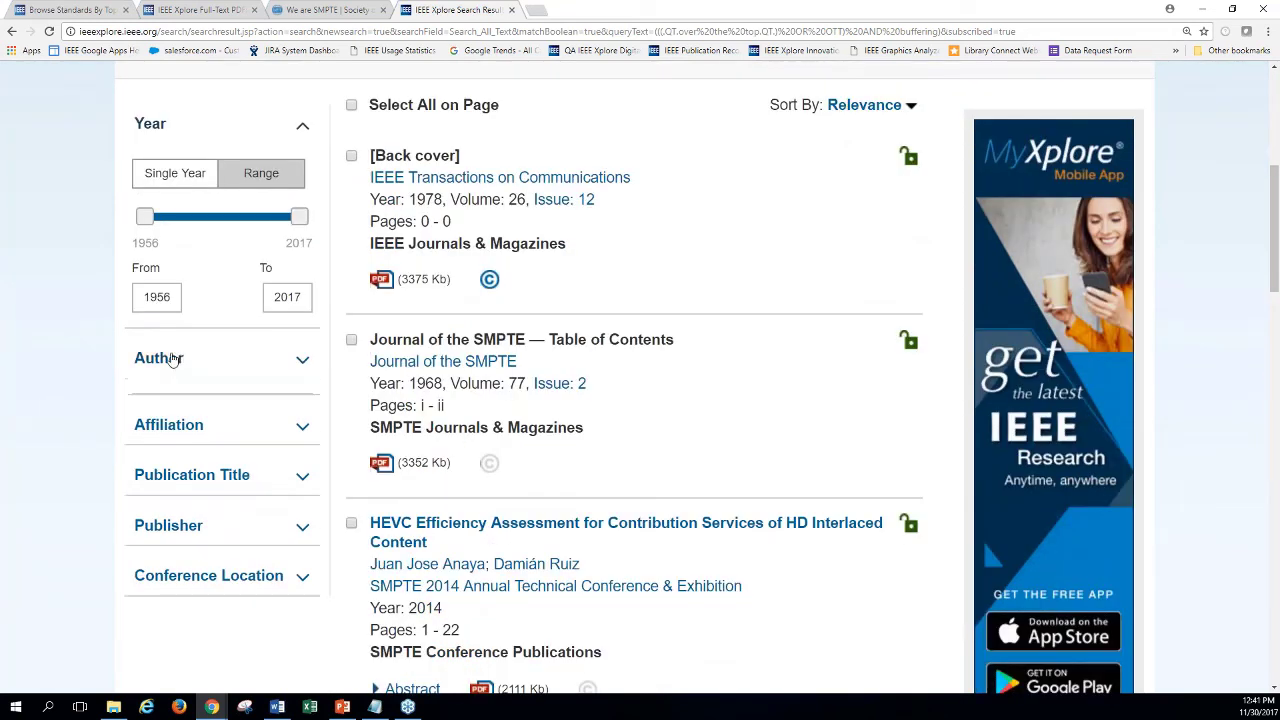
scroll(38, 362, "down", 2)
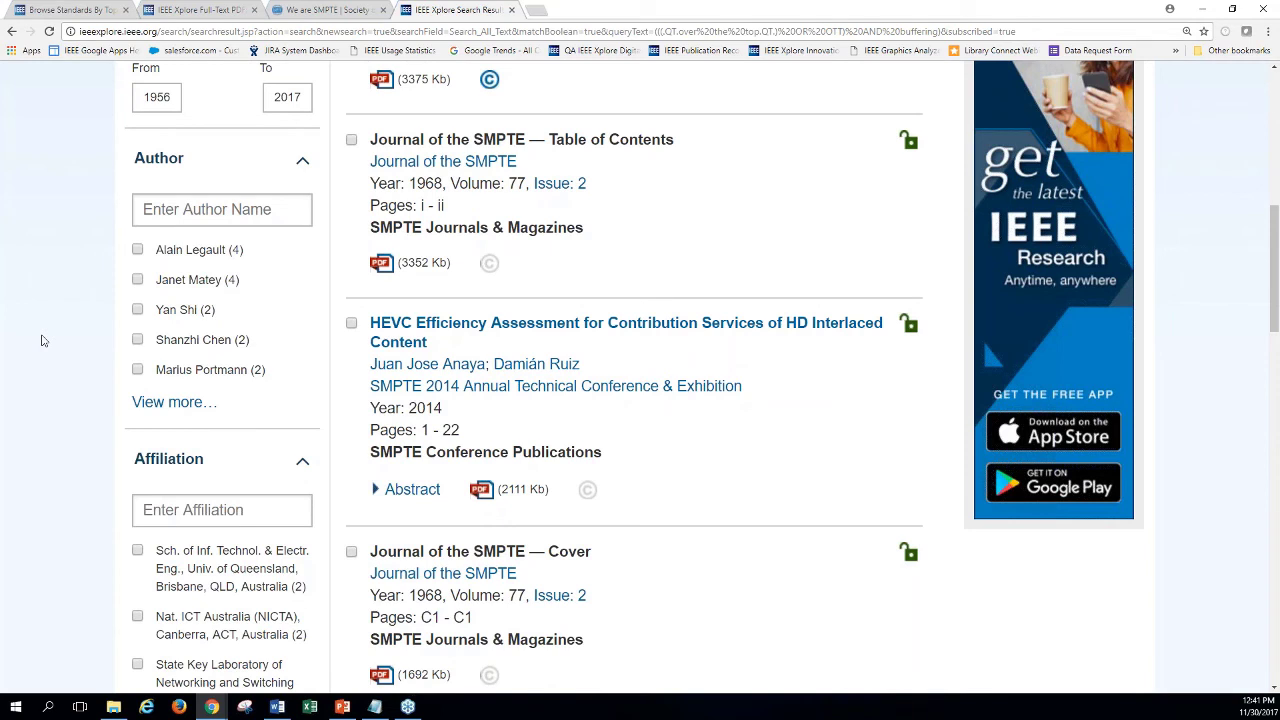
Step: View the Download PDFs options with no results selected and close them
scroll(43, 330, "up", 5)
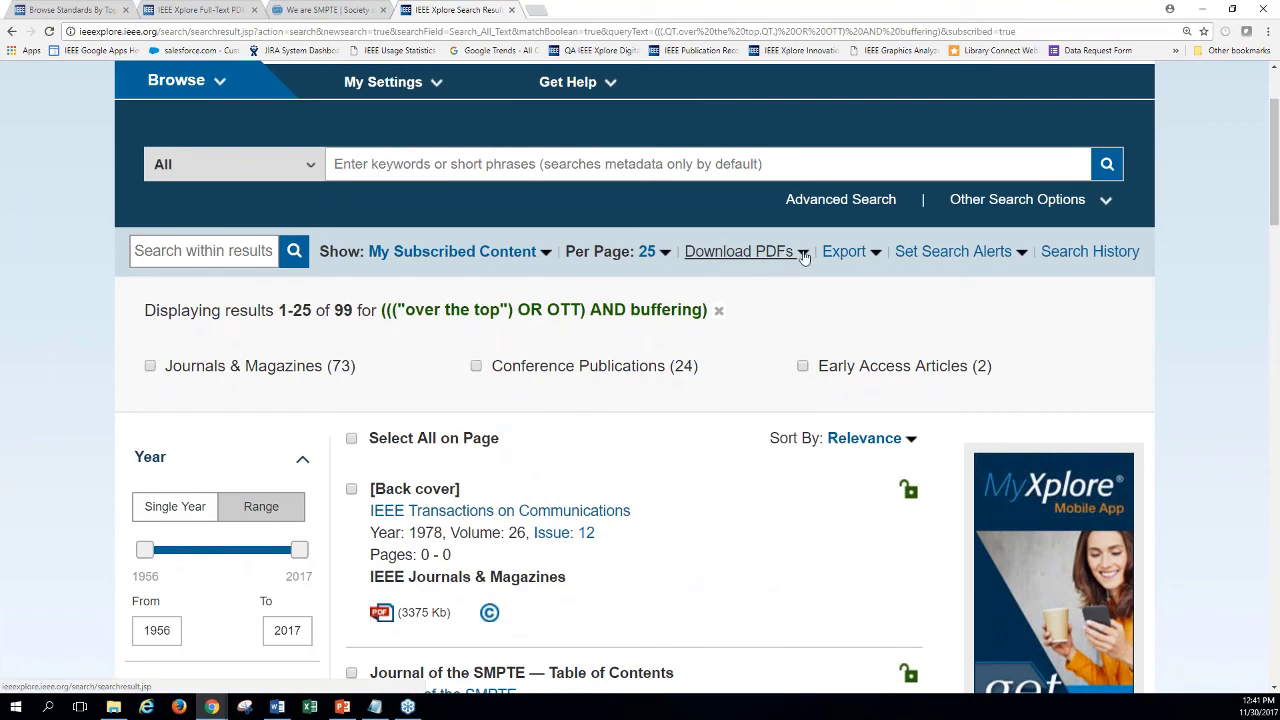
left_click(803, 257)
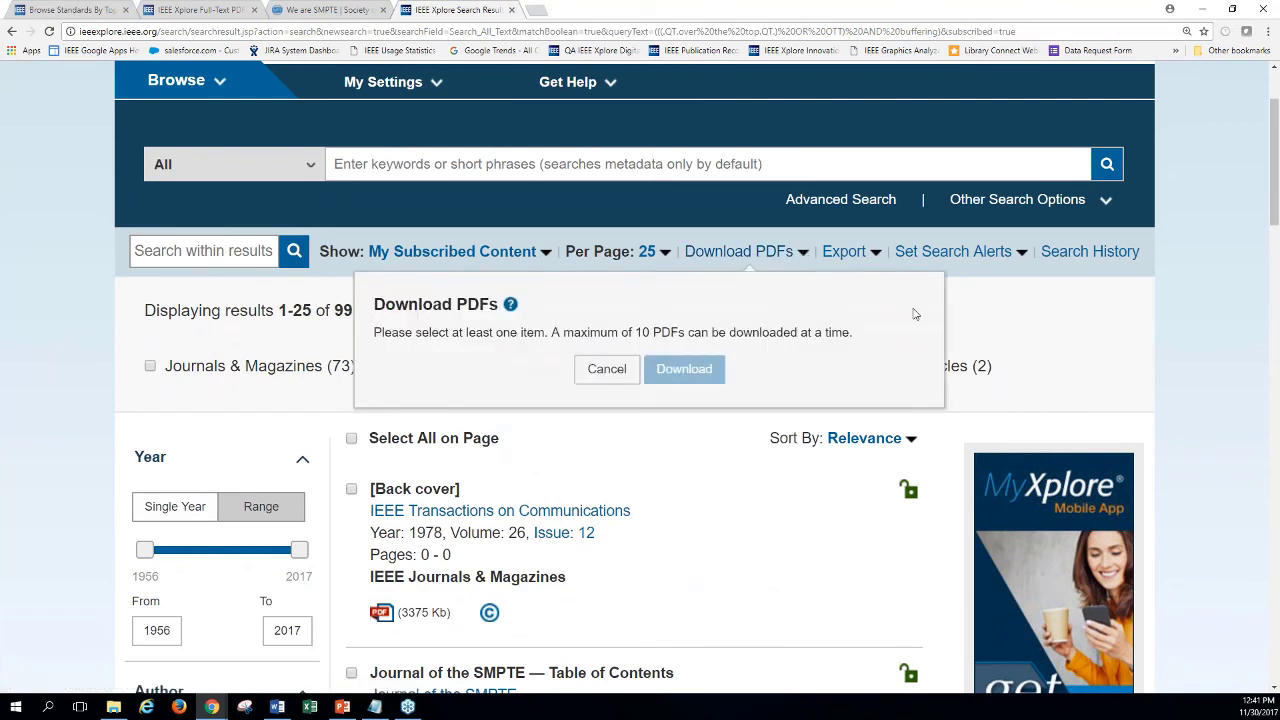
left_click(604, 372)
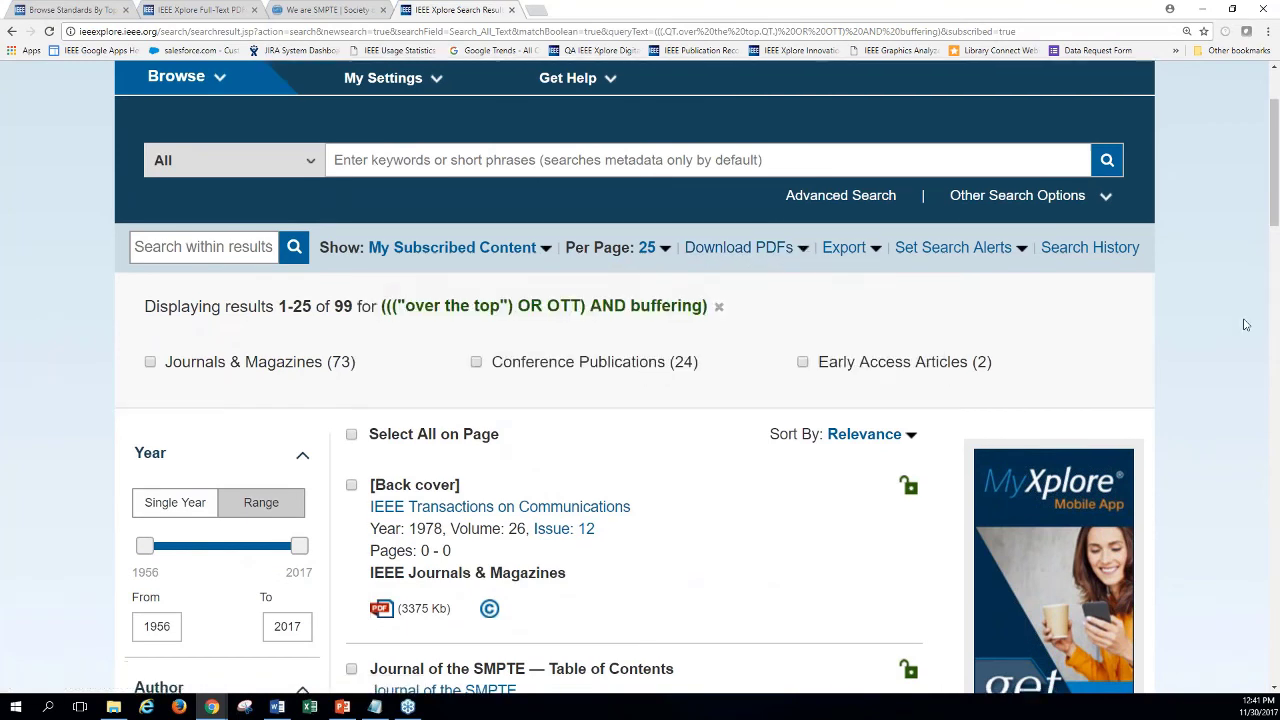
Step: Select the results on HEVC Efficiency Assessment, Efficient Multibitrate HEVC Encoding for Adaptive Streaming, and Deterministic Time Markov Chain Modelling
scroll(1211, 318, "down", 3)
scroll(1211, 318, "down", 2)
scroll(1210, 317, "down", 1)
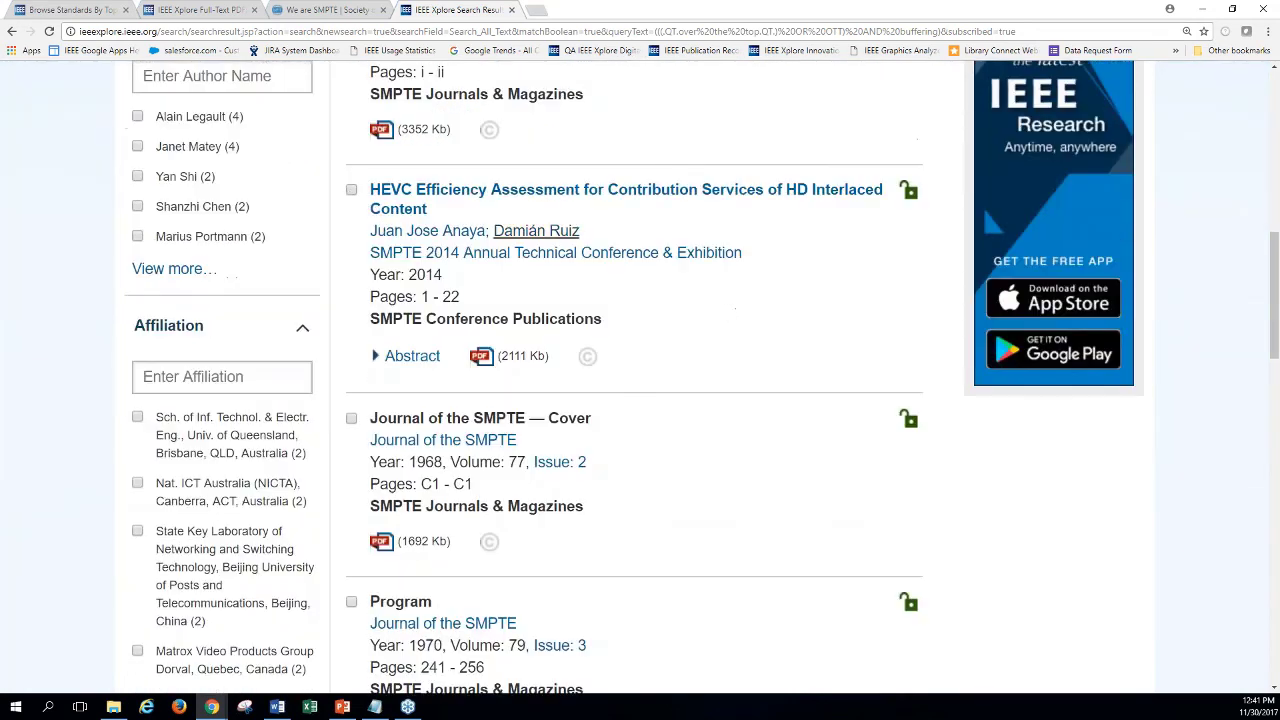
left_click(351, 190)
scroll(720, 340, "down", 5)
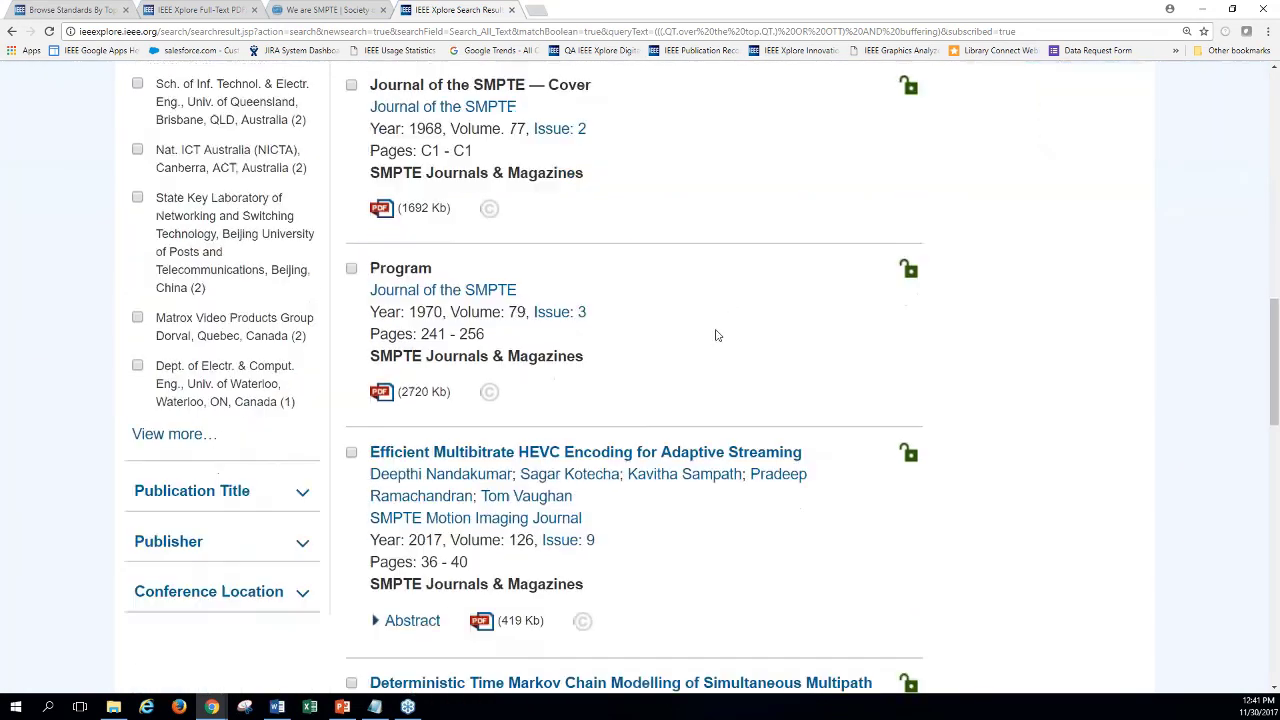
left_click(351, 186)
left_click(351, 416)
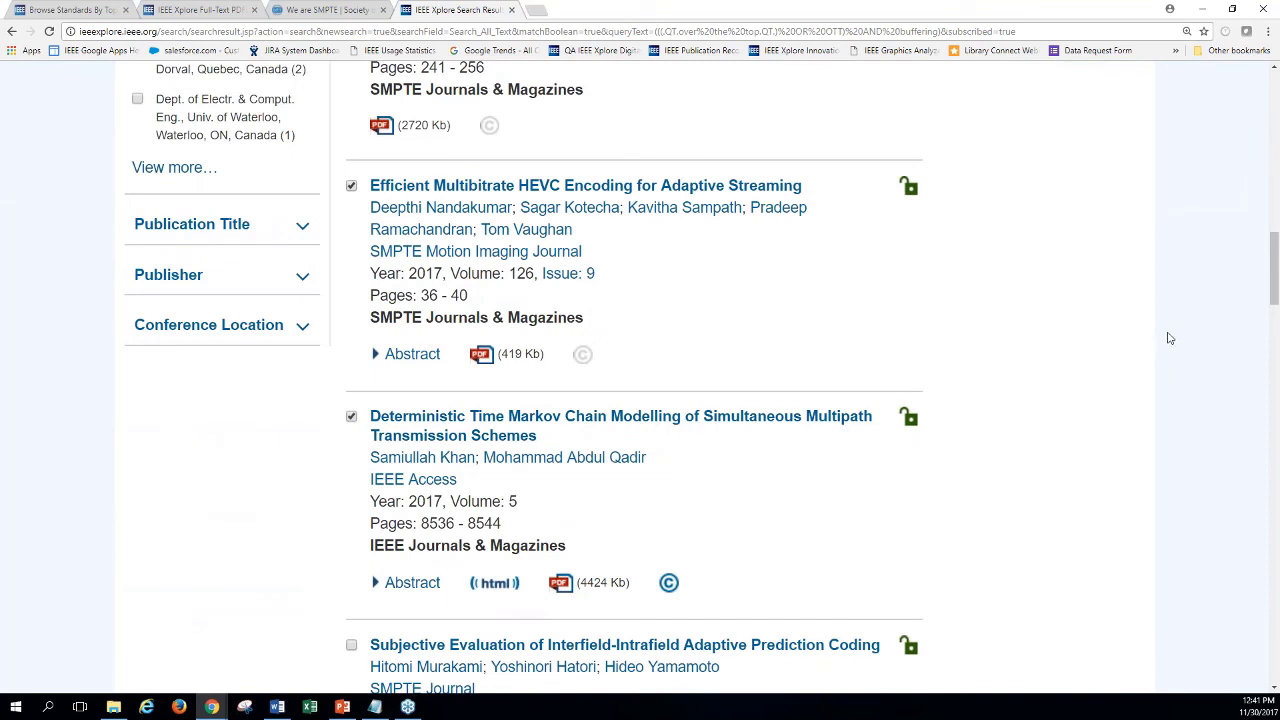
Step: Review the selected articles in the Download PDFs list and cancel without downloading them
scroll(1168, 341, "up", 10)
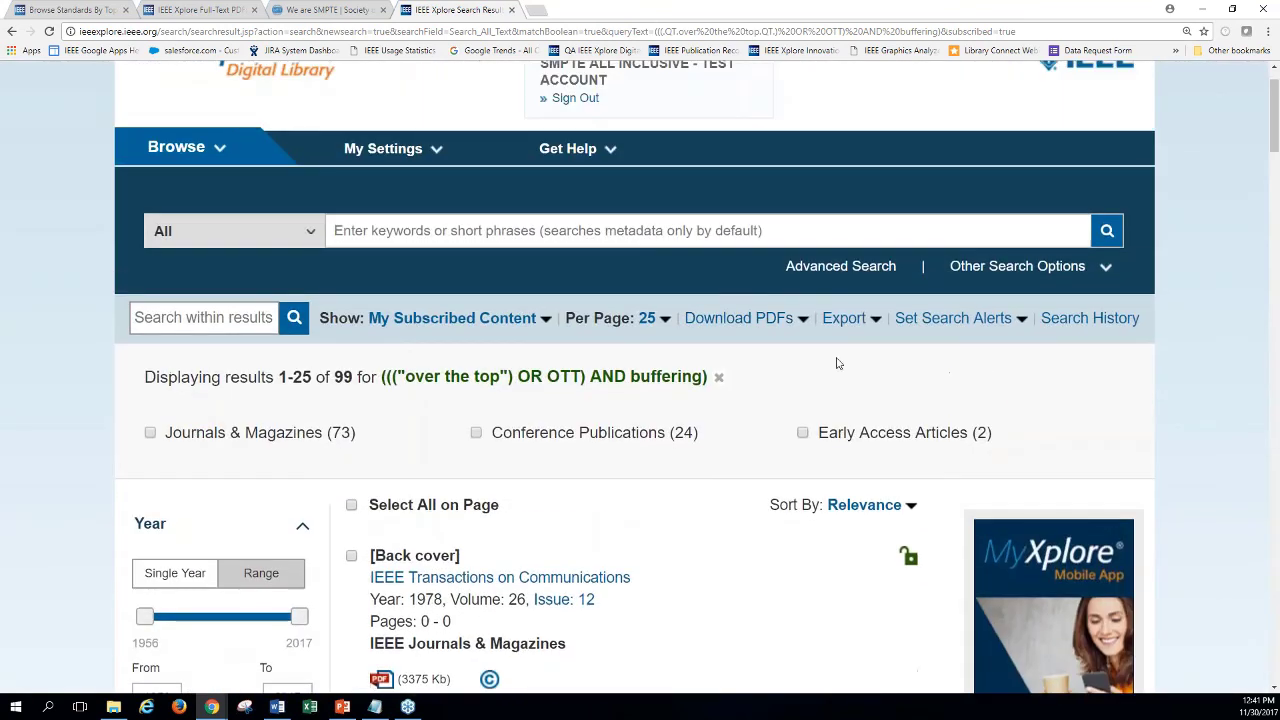
left_click(740, 318)
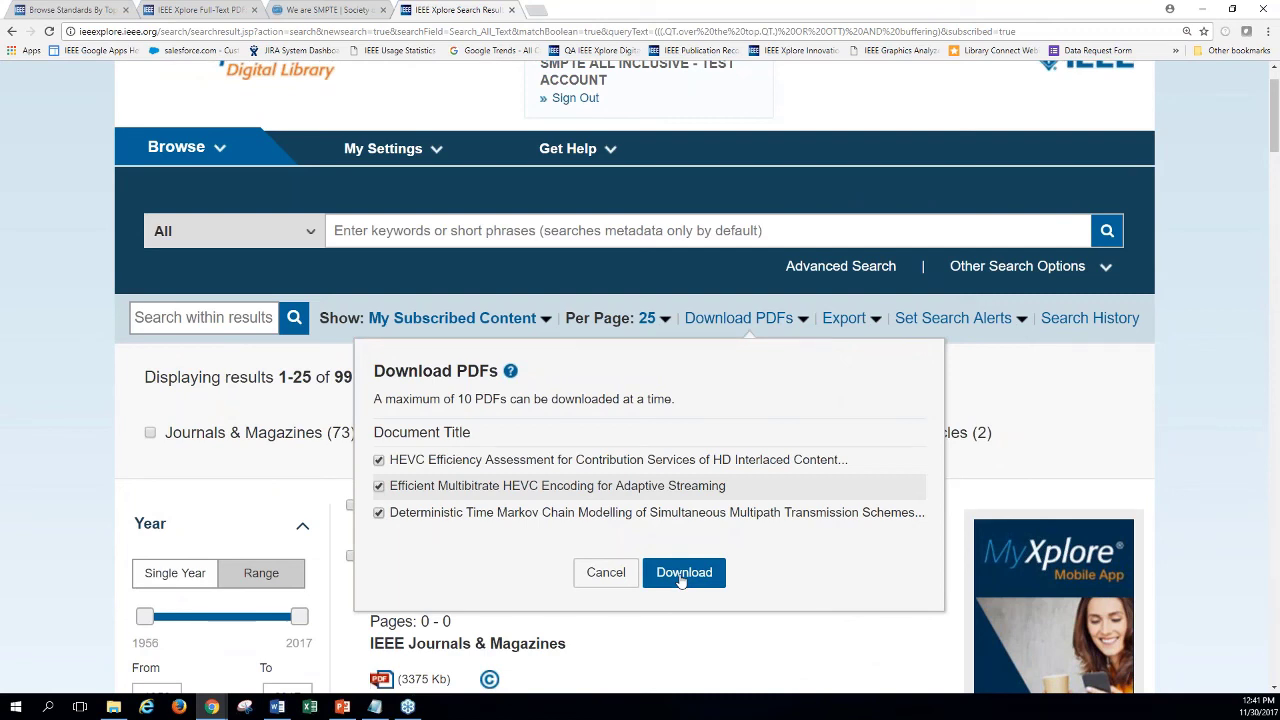
left_click(605, 574)
Step: Examine the format and content options for exporting the selected articles' citations and cancel the export
left_click(876, 325)
left_click(726, 374)
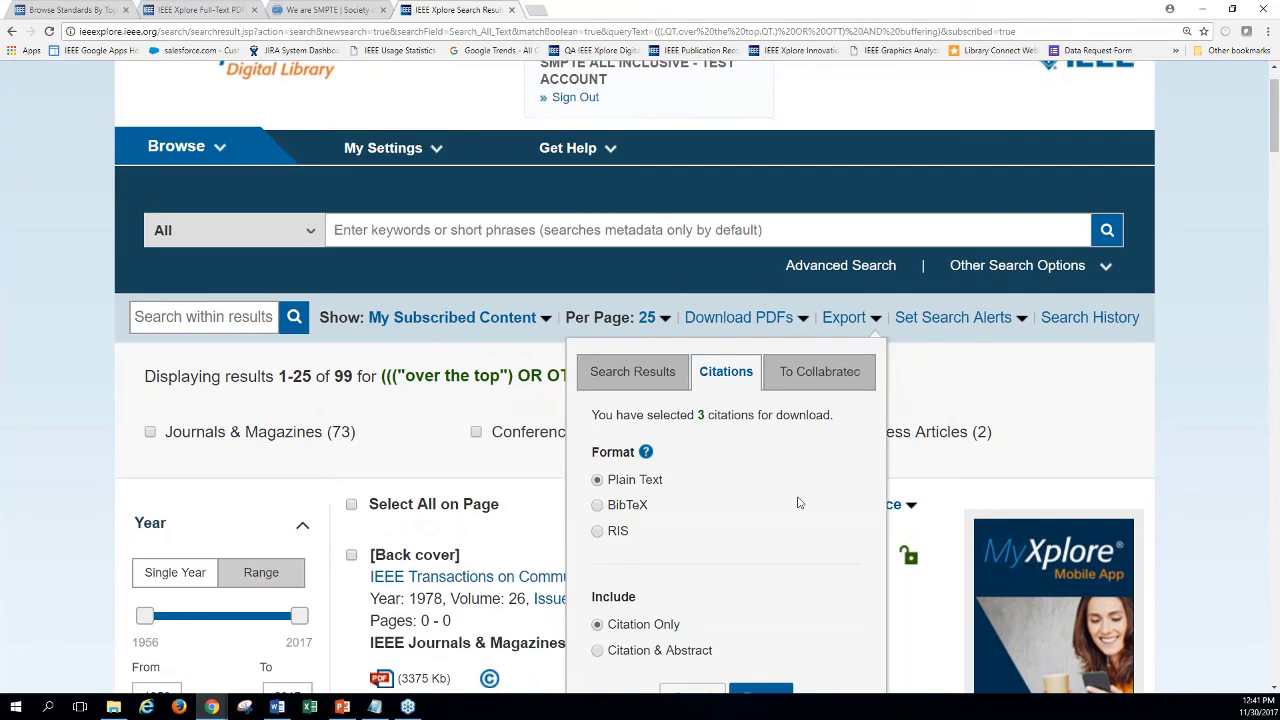
scroll(760, 530, "down", 2)
left_click(692, 560)
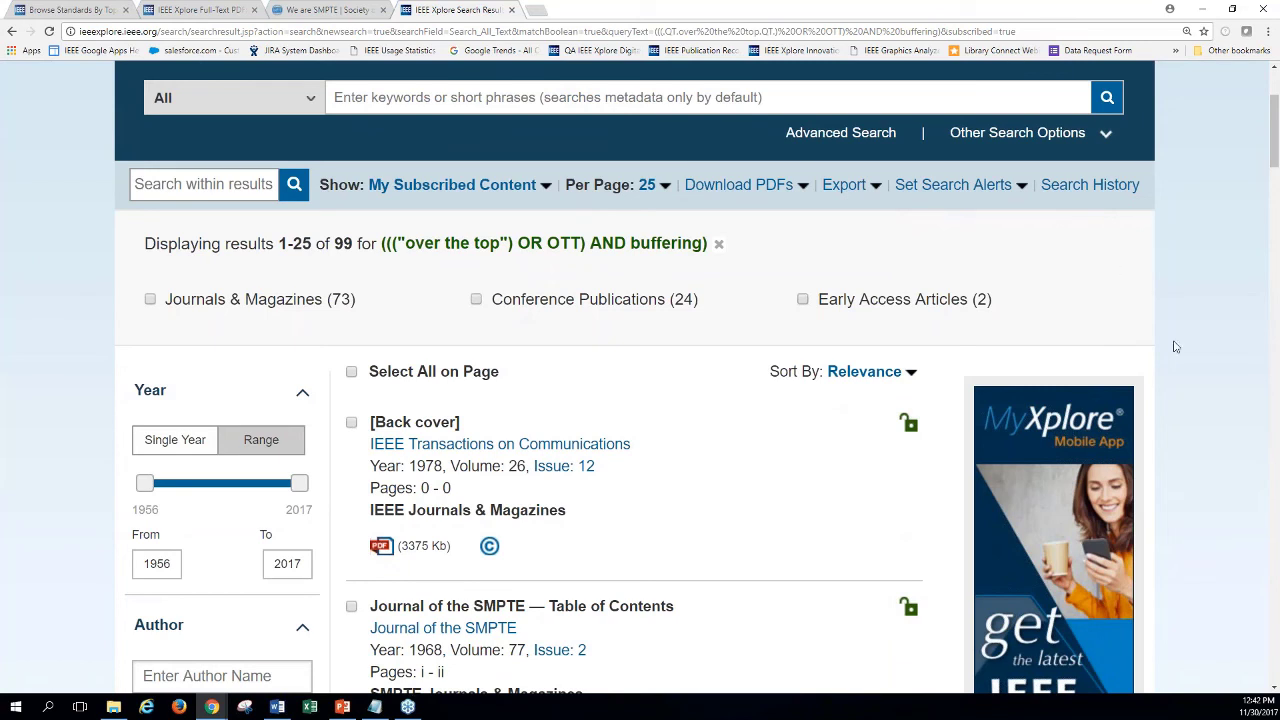
Step: Return to a blank Advanced Search form and set the first line's search field to Author Affiliations
scroll(1176, 346, "up", 2)
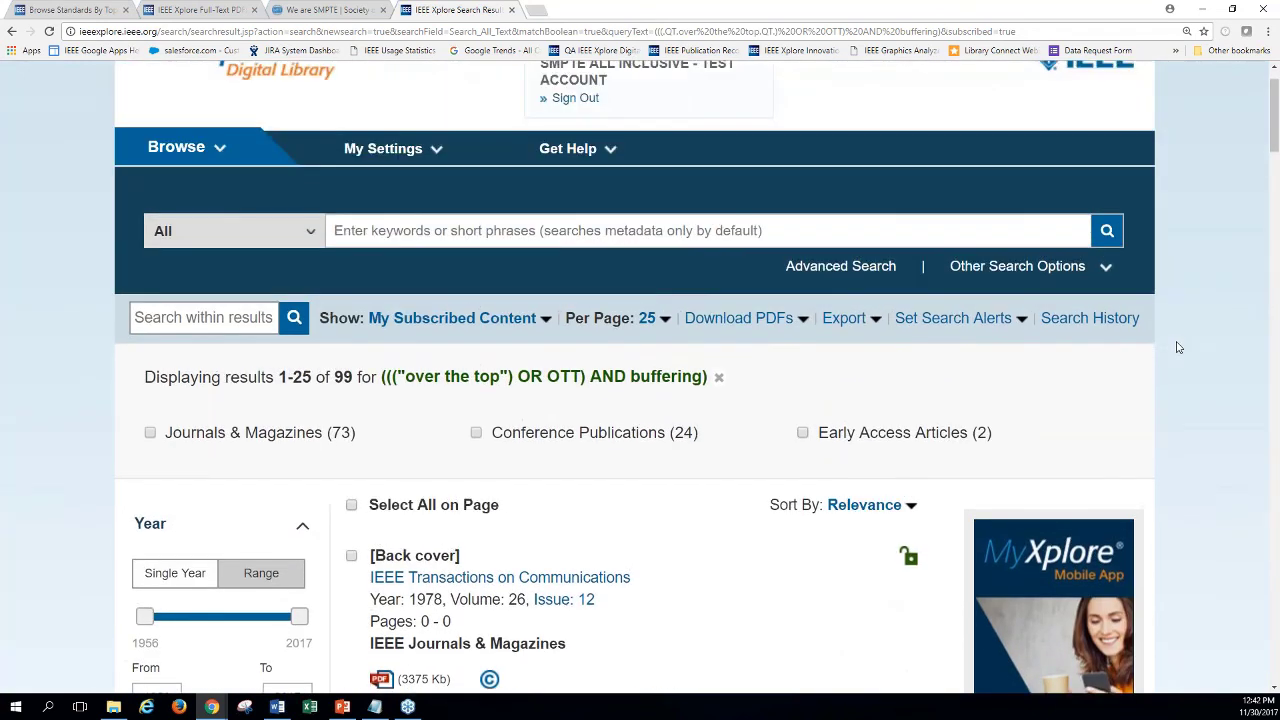
scroll(1178, 347, "up", 1)
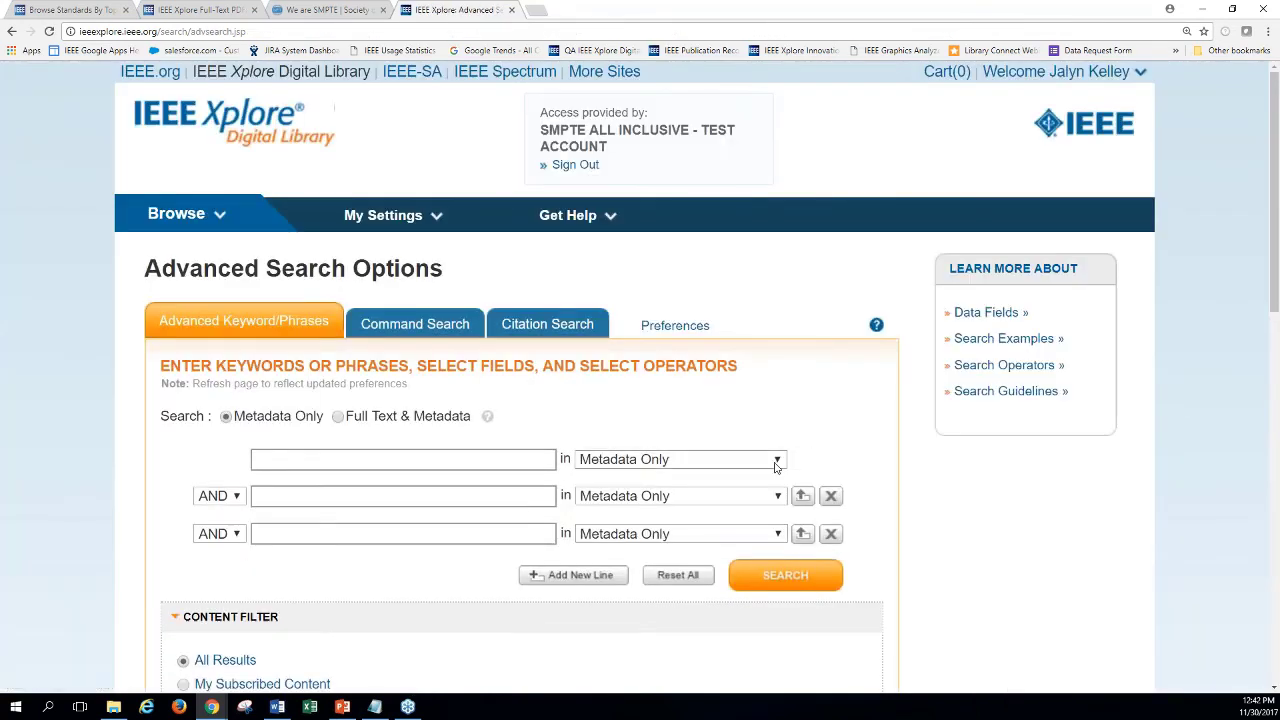
left_click(776, 462)
left_click(698, 226)
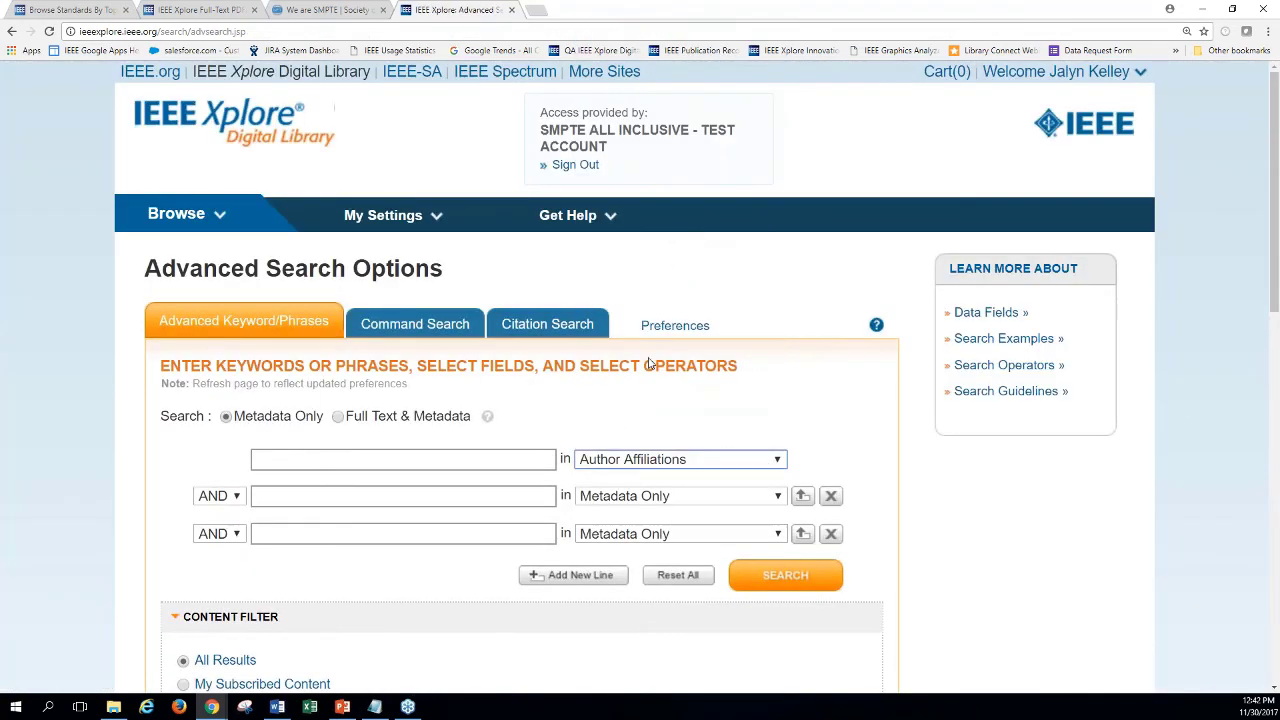
Step: Search for articles whose author affiliation is Disney
left_click(512, 460)
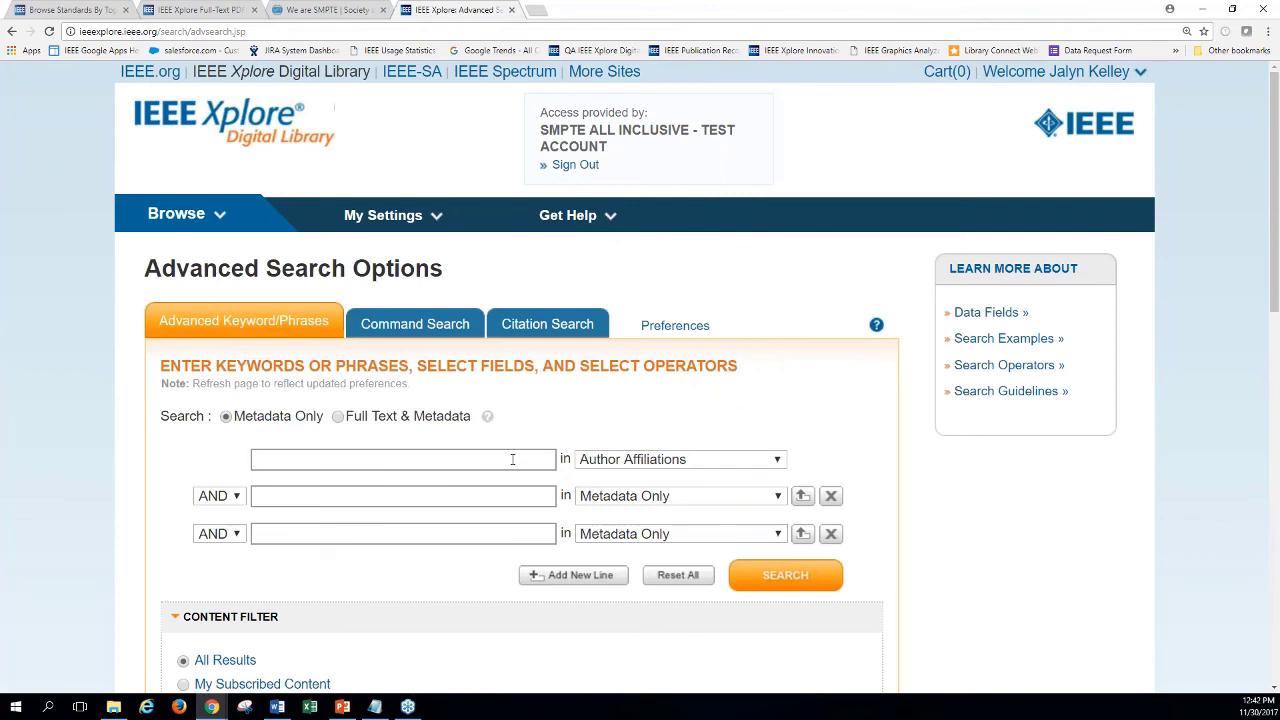
type("ey")
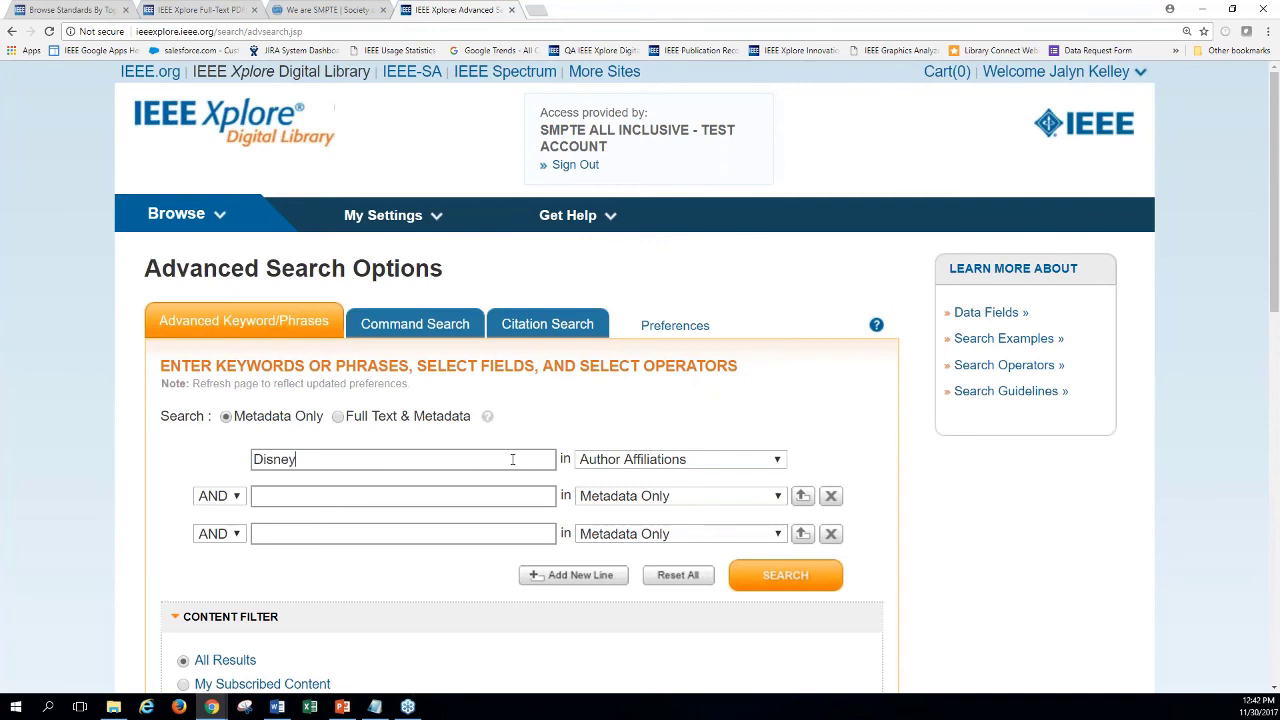
left_click(780, 590)
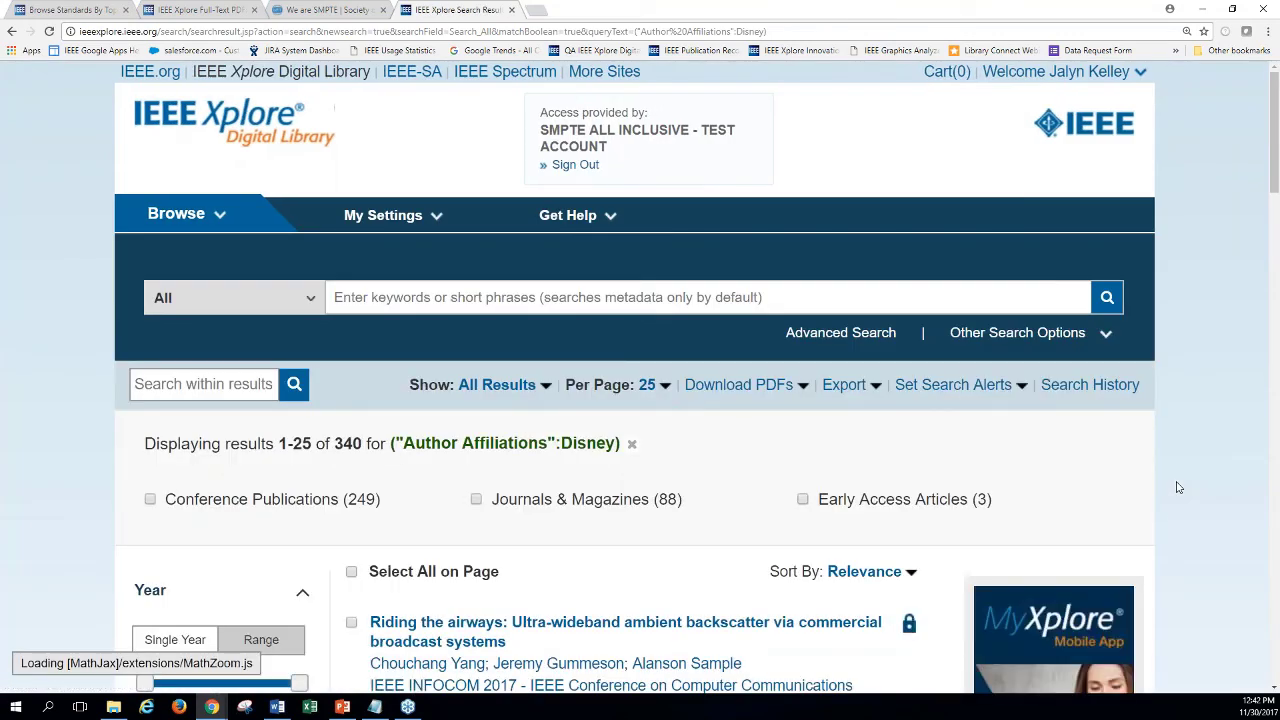
Step: Sort the Disney affiliation results by Newest First
scroll(1183, 423, "down", 3)
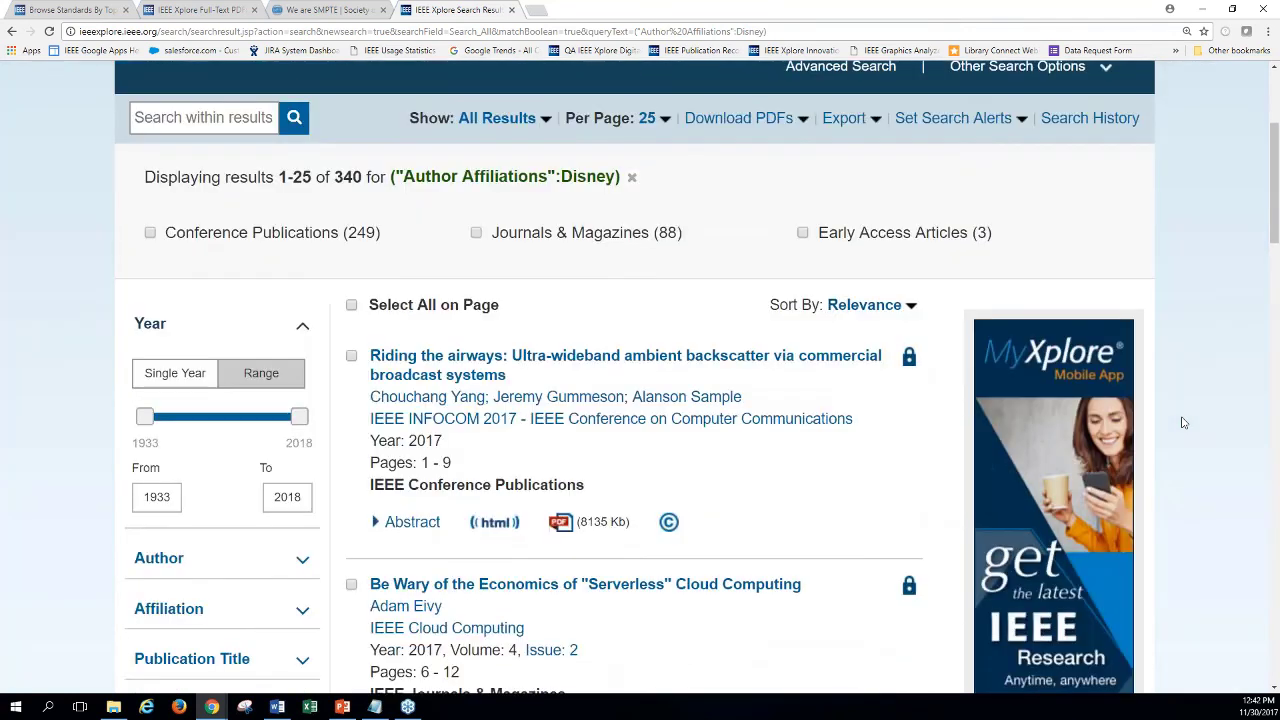
left_click(866, 305)
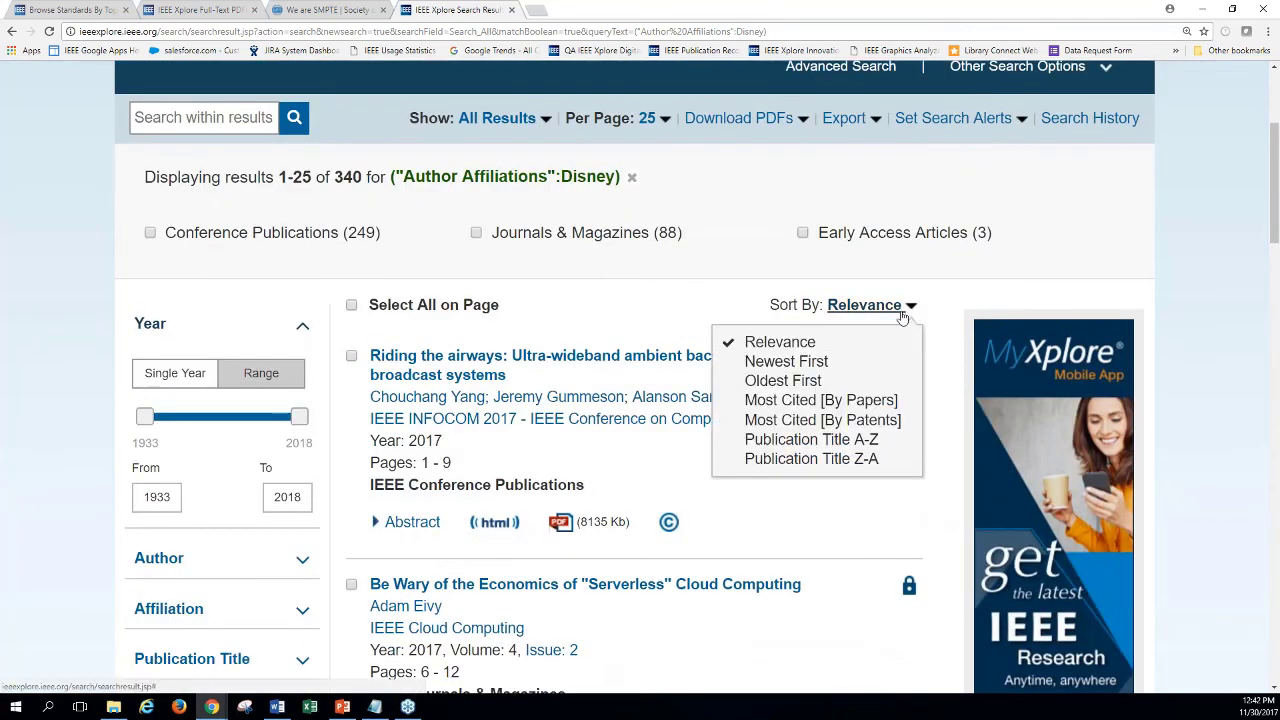
left_click(816, 365)
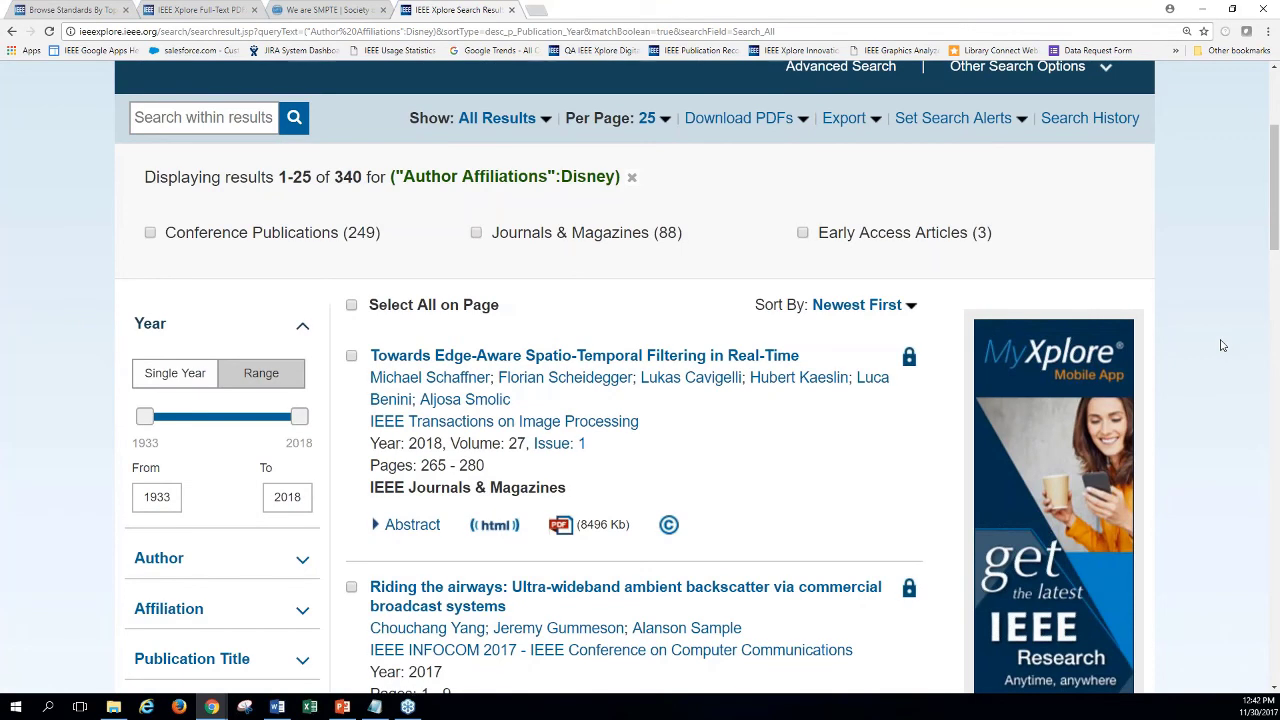
Step: Look through the sorted results and expand the Author filter to its longer list of author names
scroll(1221, 345, "down", 2)
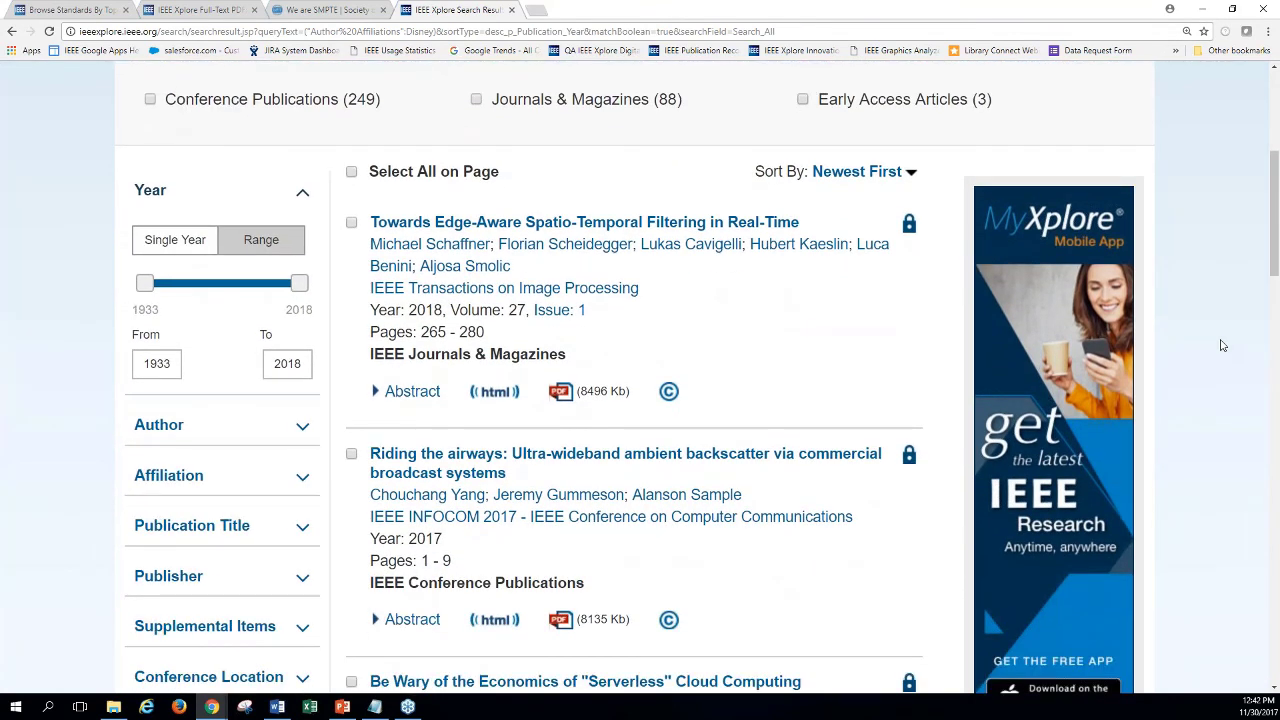
scroll(1221, 345, "down", 2)
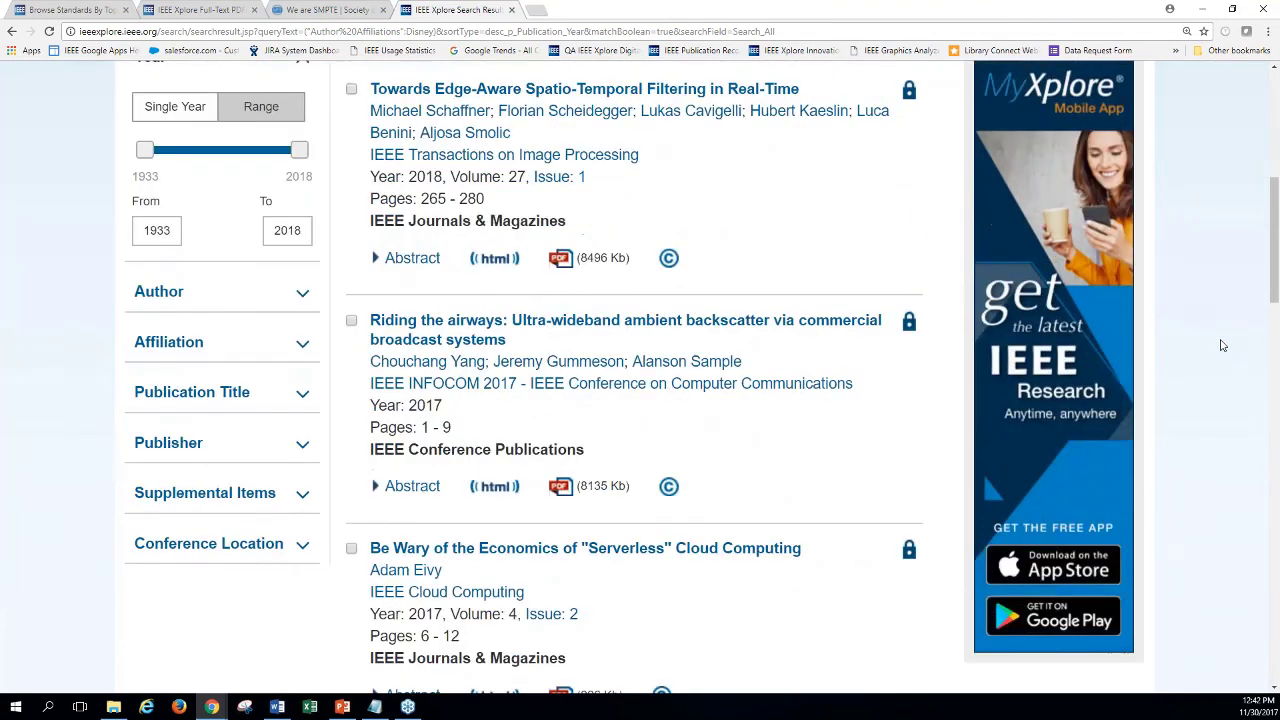
scroll(1221, 345, "down", 1)
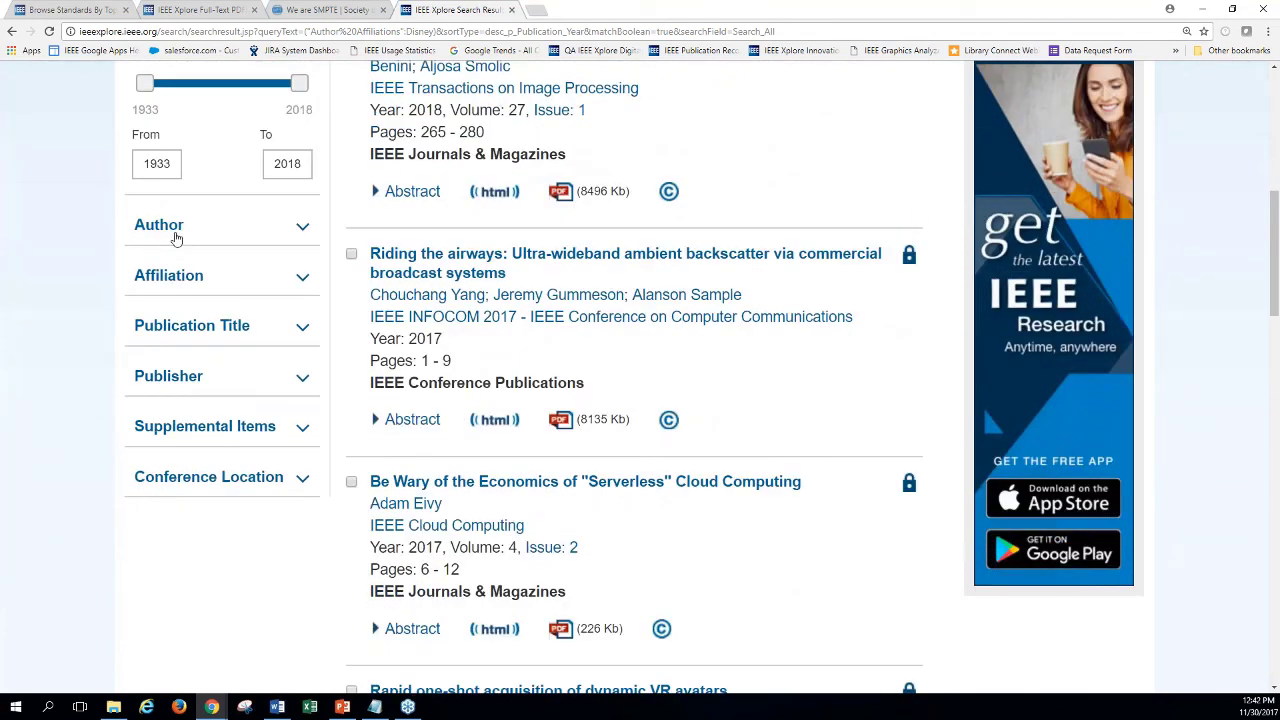
left_click(175, 237)
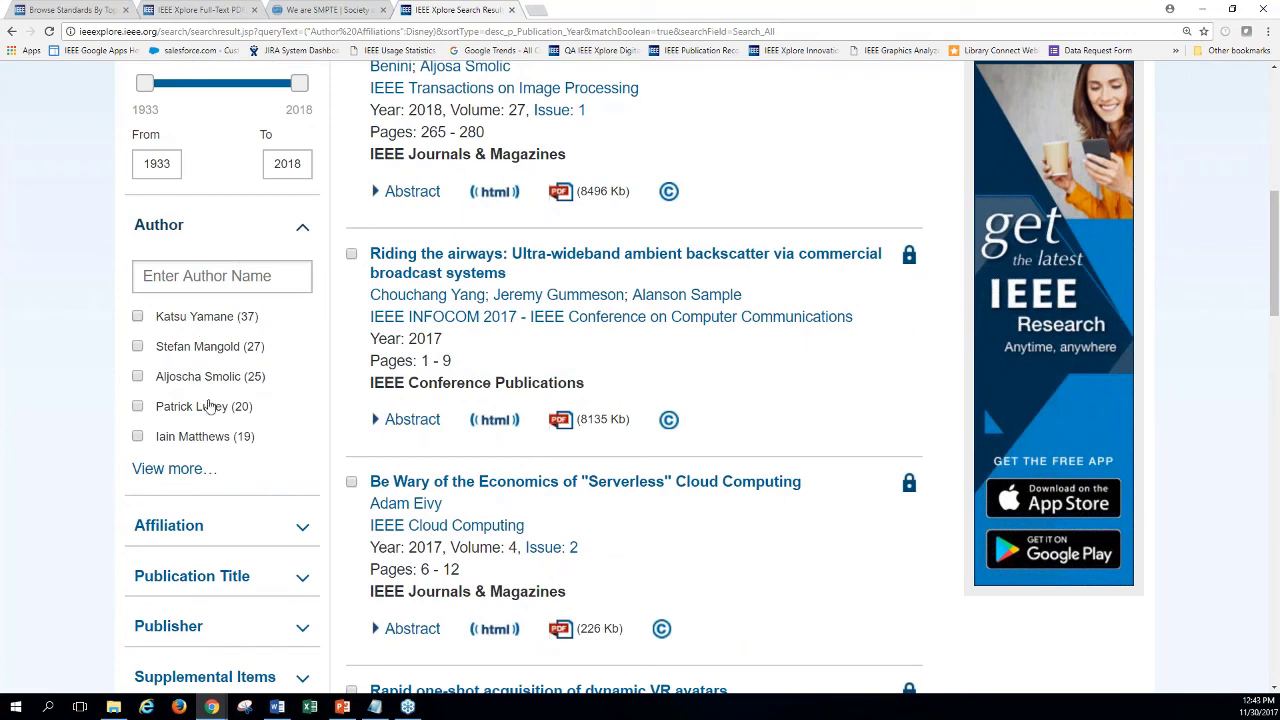
left_click(175, 469)
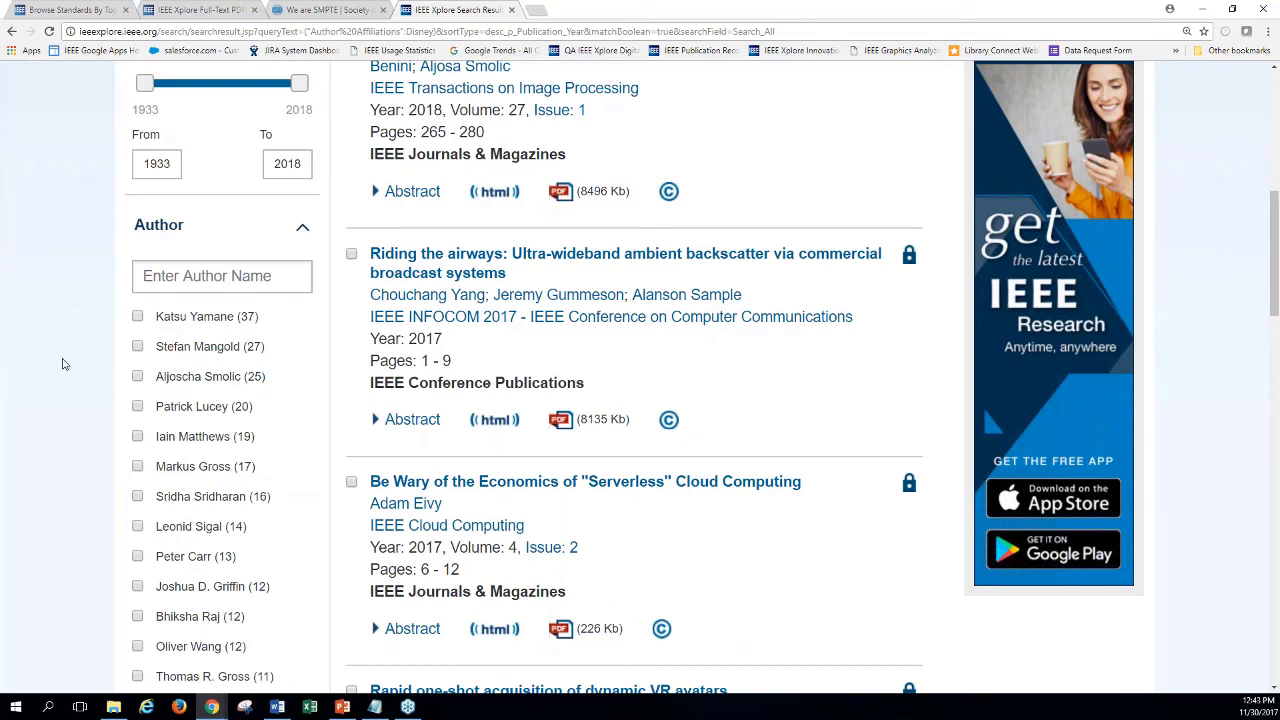
Step: Review the other search options and examine the fields of the Citation Search form
scroll(62, 364, "up", 4)
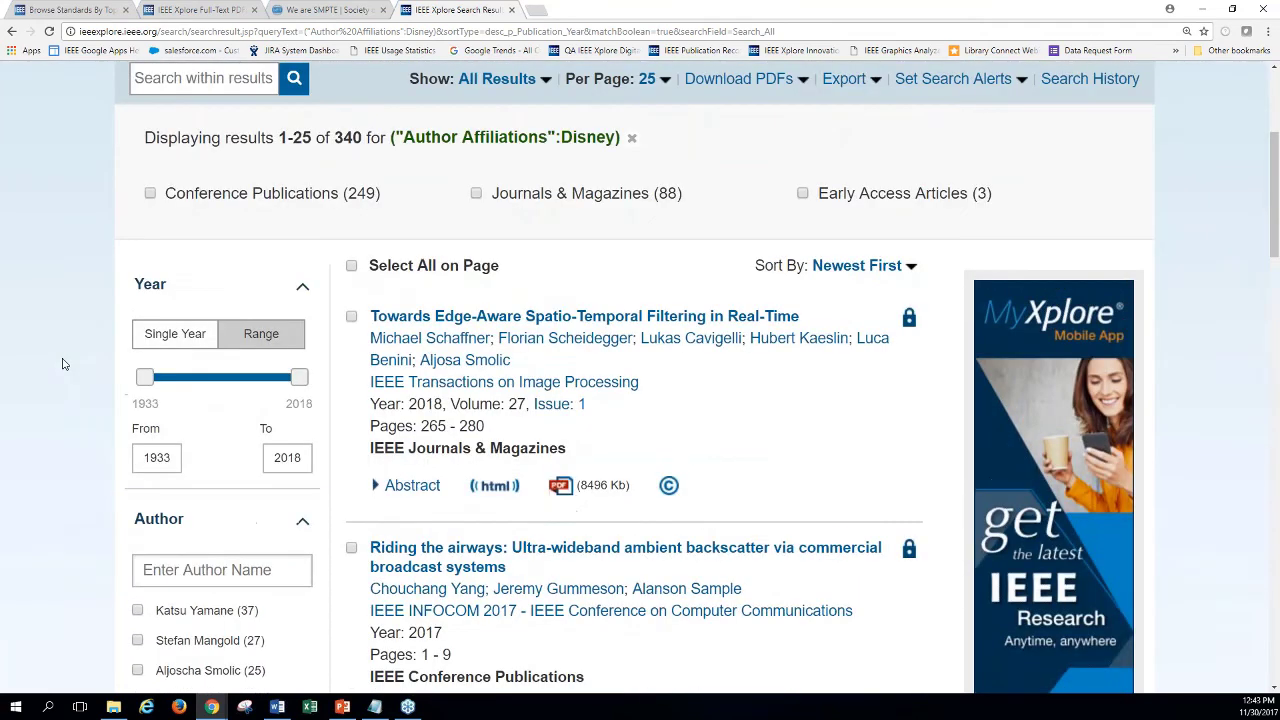
scroll(62, 364, "up", 2)
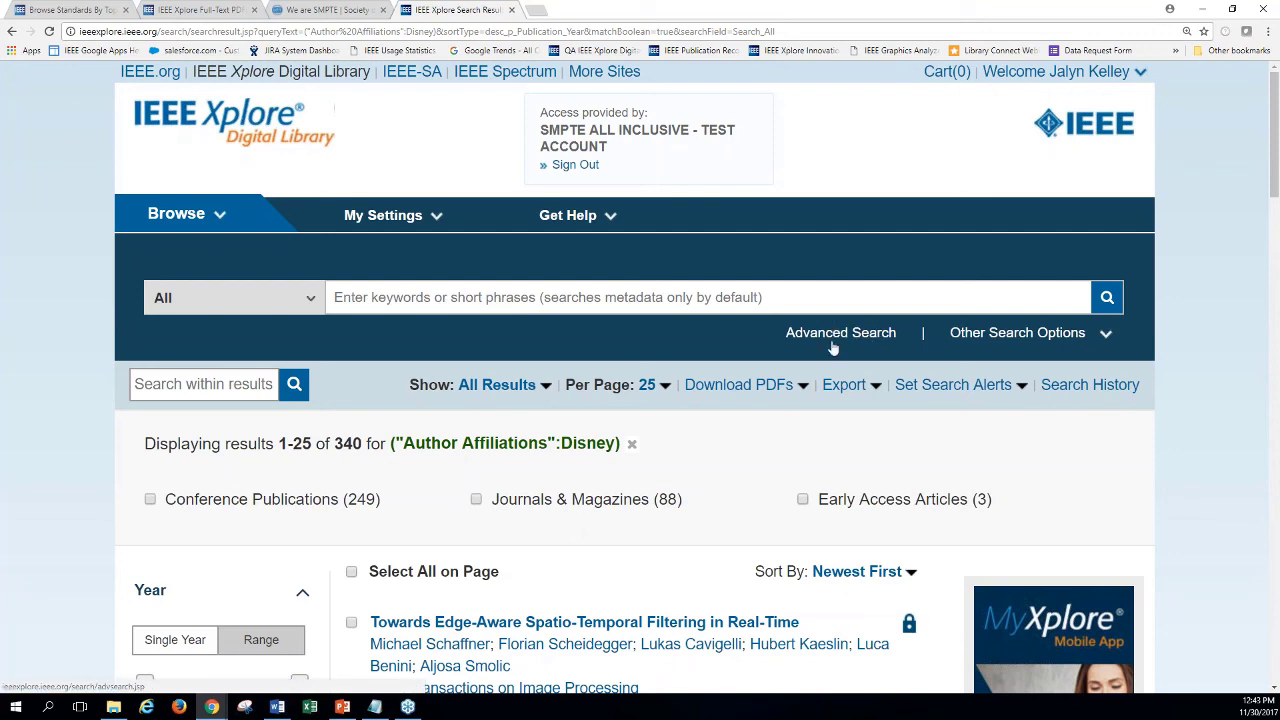
left_click(1105, 336)
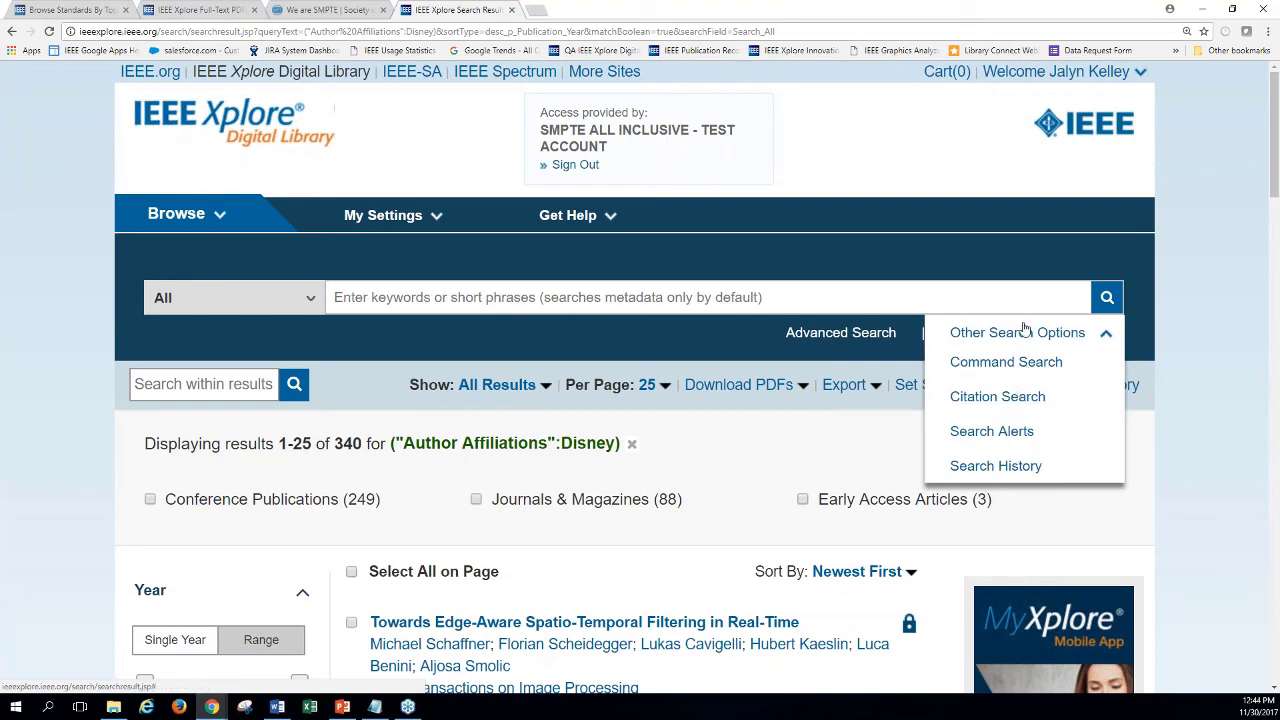
left_click(1006, 362)
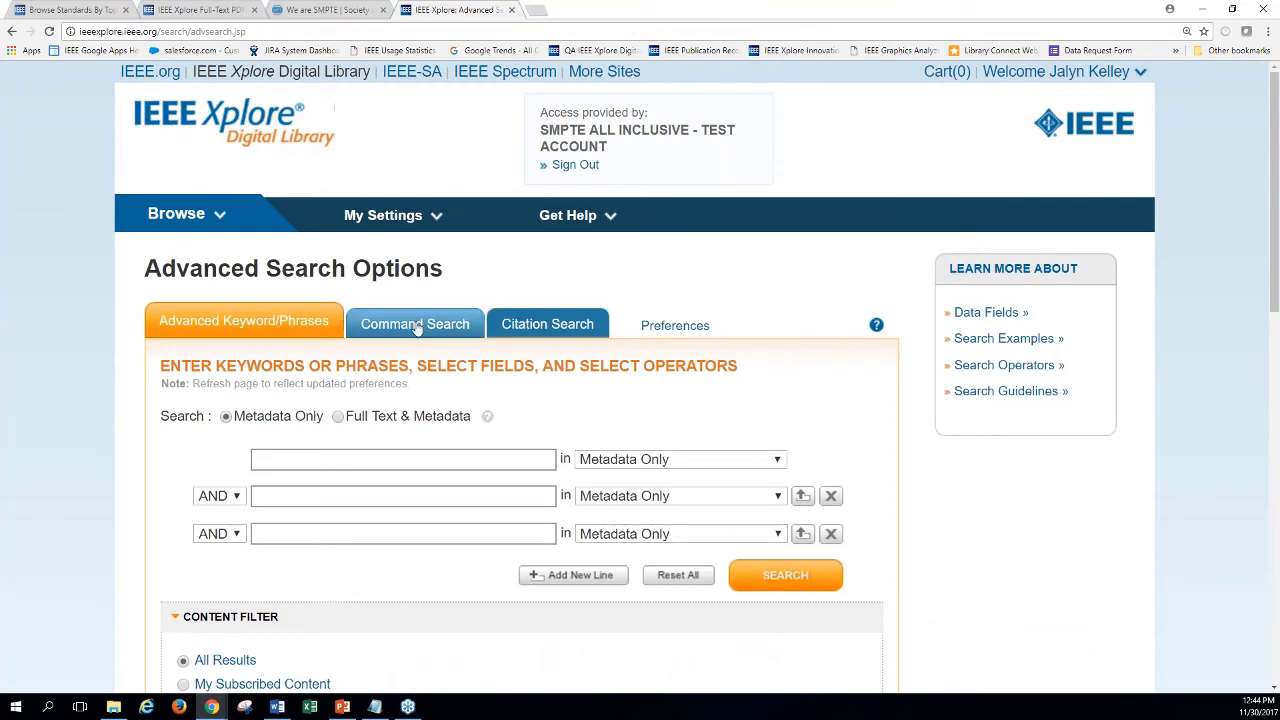
left_click(541, 325)
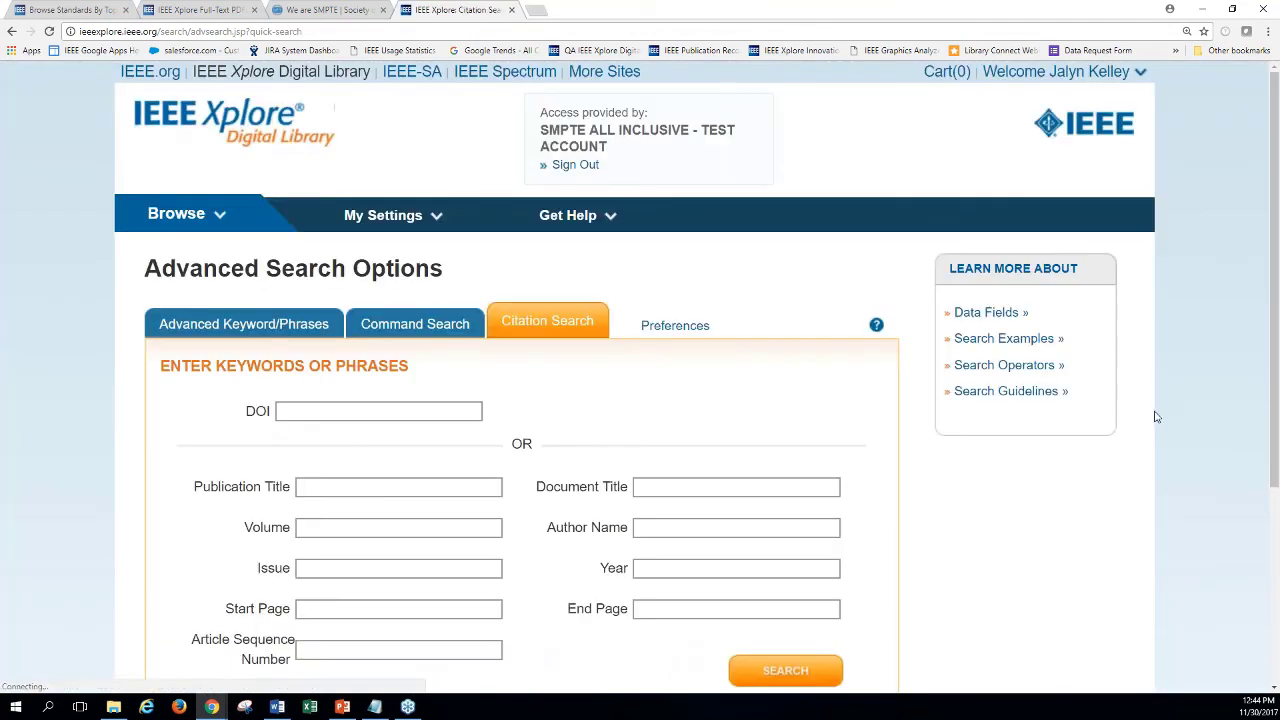
scroll(1167, 414, "down", 1)
scroll(1160, 414, "down", 1)
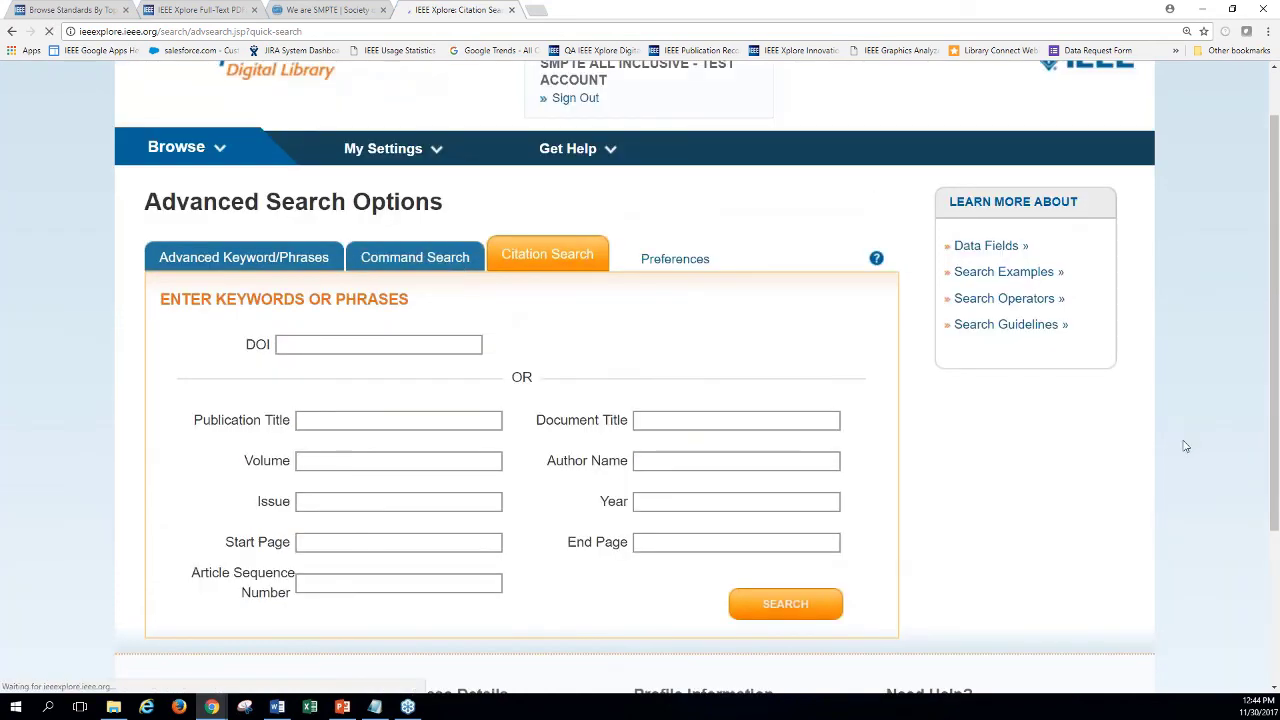
Step: In Command Search, enter the expression ("ultra high definition" OR UHD) AND (tv OR television) AND immers*
scroll(1143, 450, "down", 1)
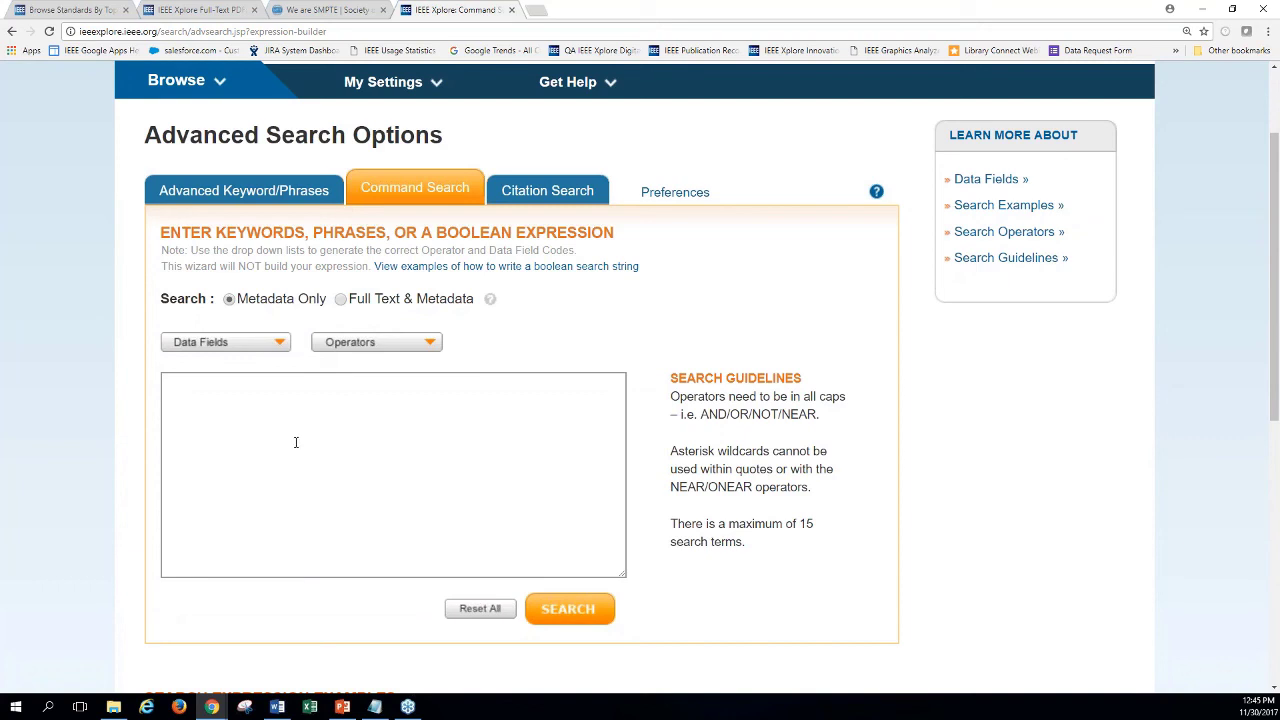
type("(")
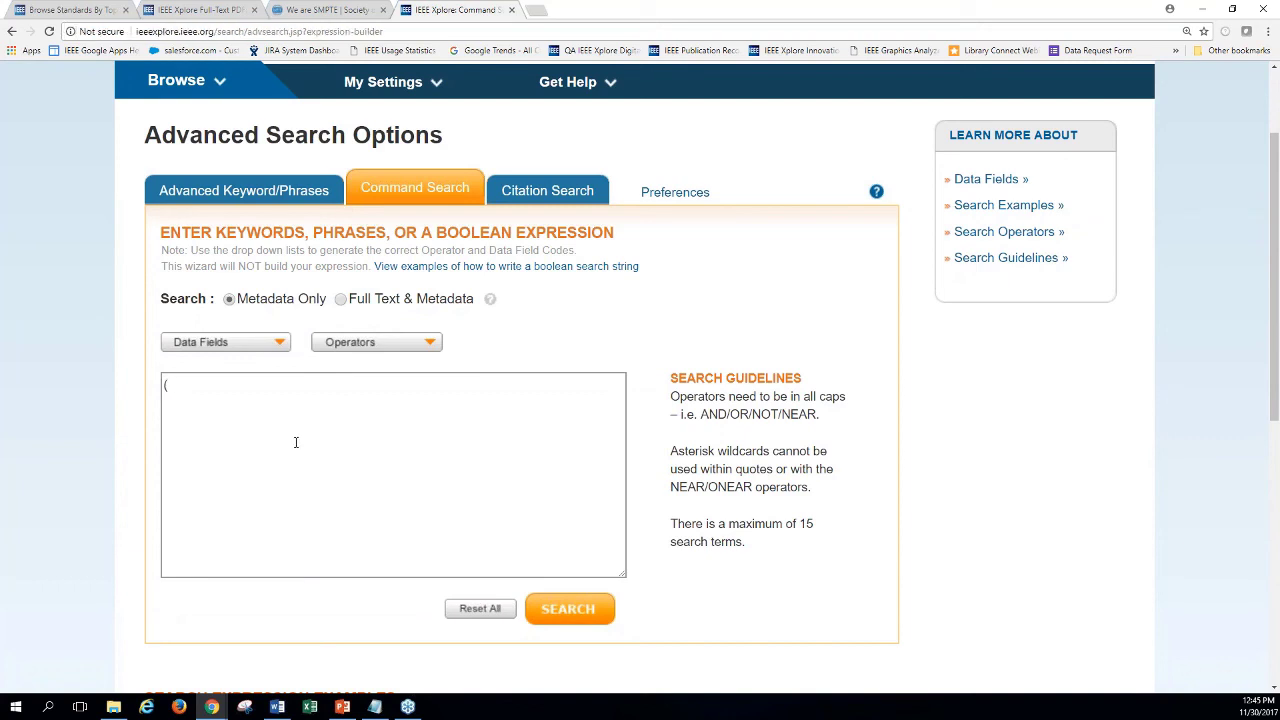
type("\"ultra high definition\" OR")
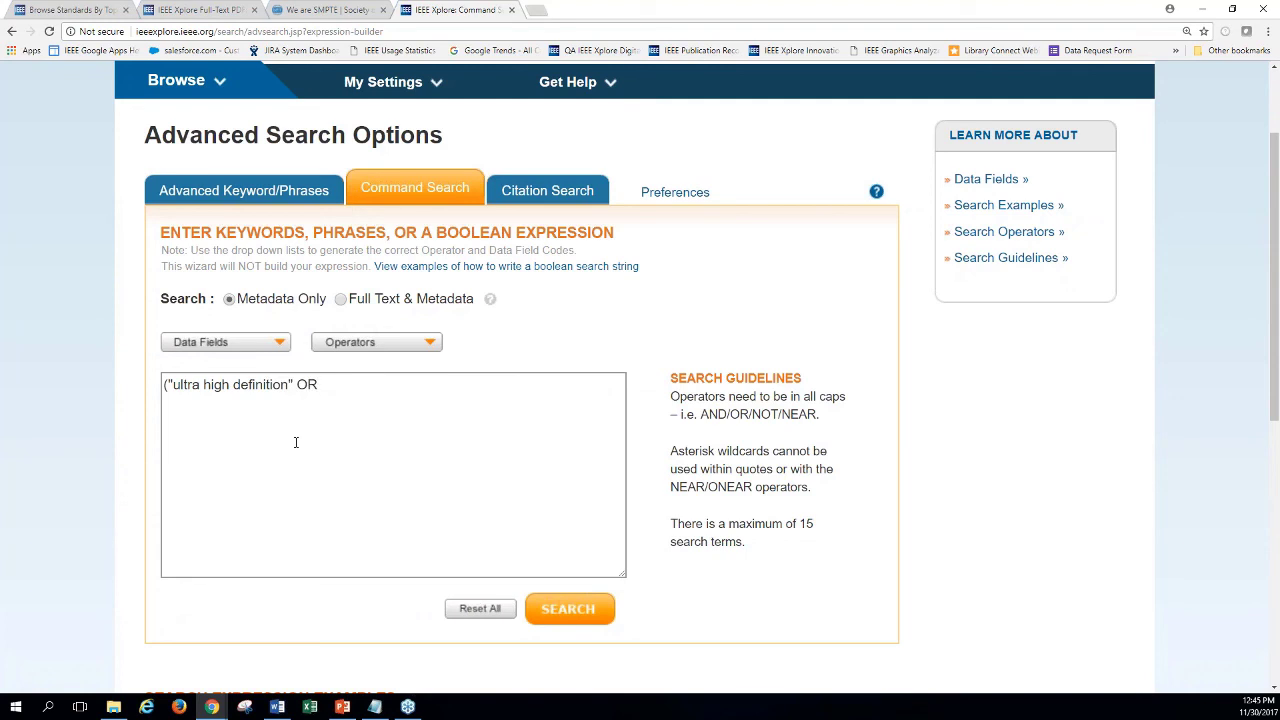
type(" UHD) AND (tv OR tele")
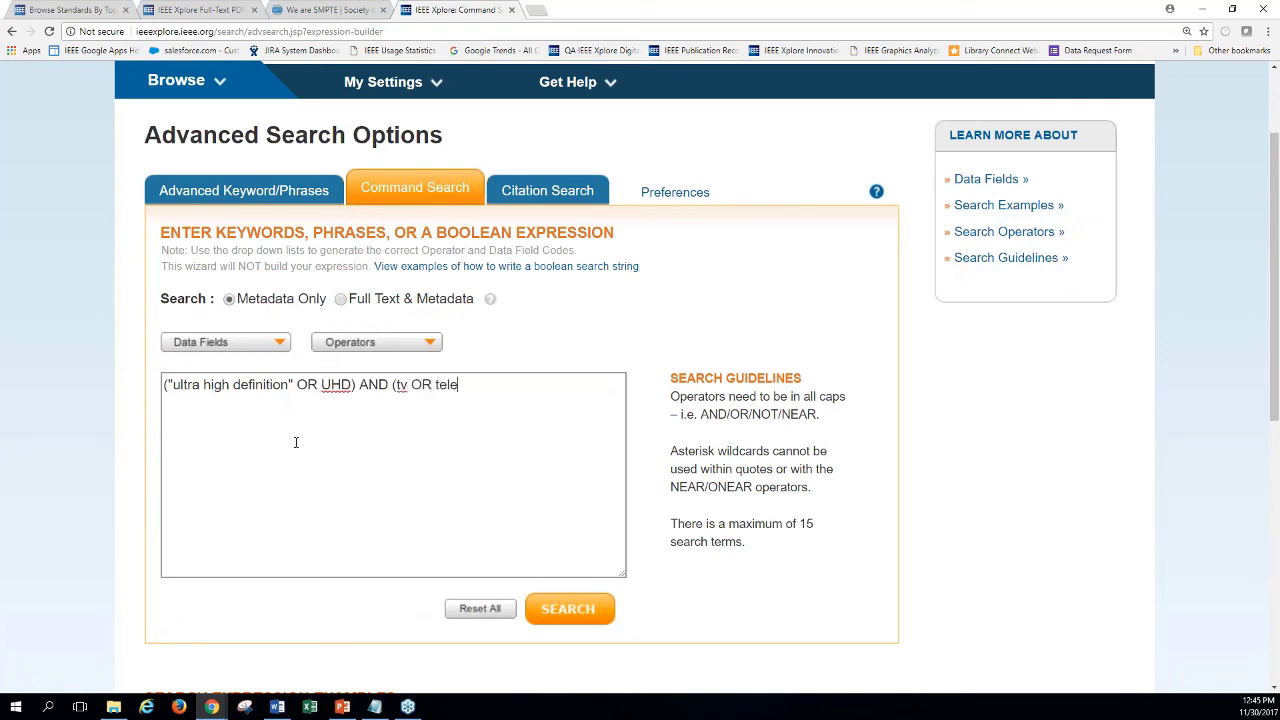
type("vision)")
type(" AND im")
type("ms")
type("rs")
type("*")
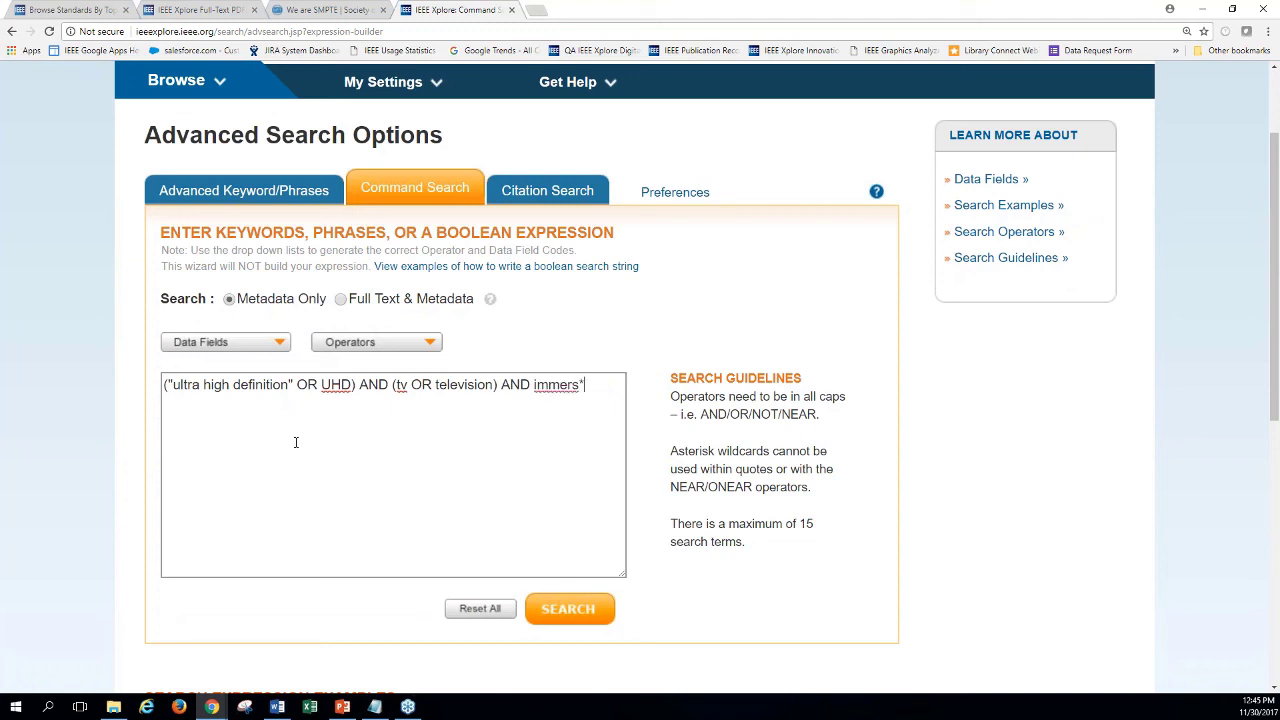
left_click(163, 388)
left_click(168, 394)
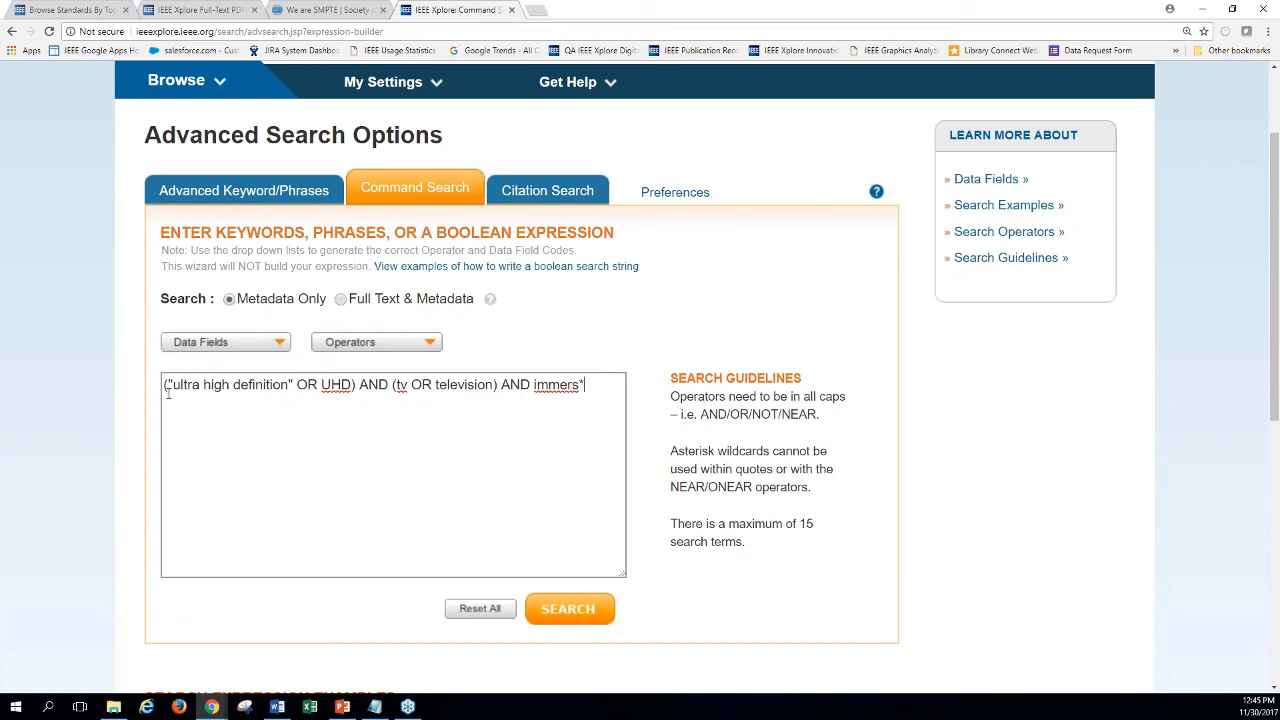